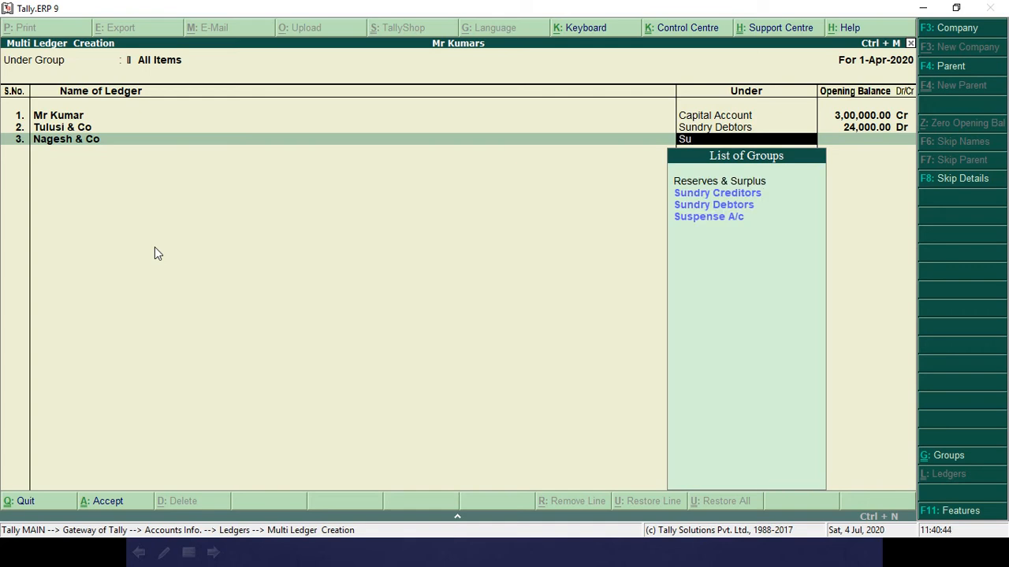
# Place the Nagesh & Co ledger under Sundry Creditors with a 30,000 Cr opening balance, leaving the bill-wise details blank
pyautogui.press('Down')
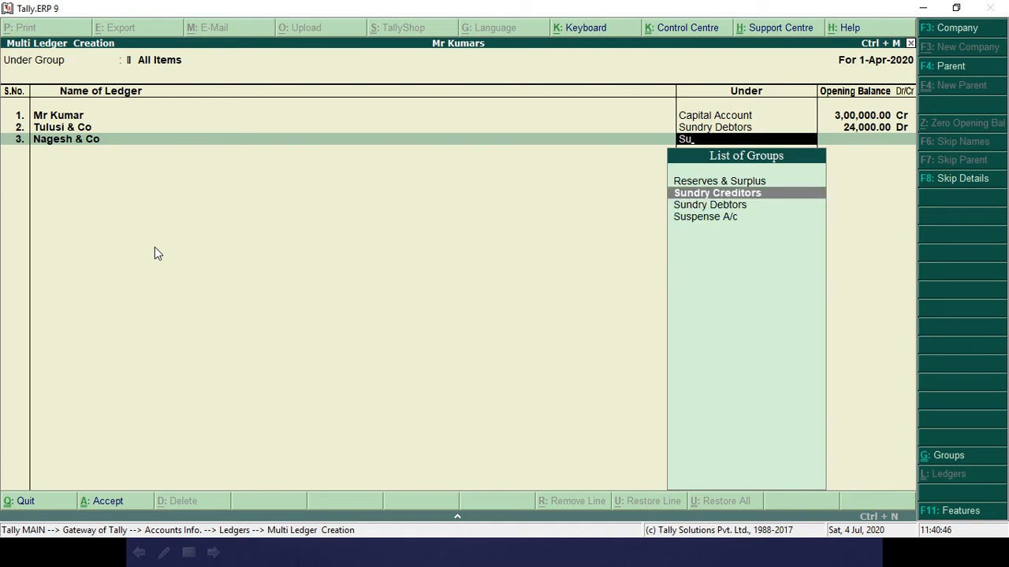
pyautogui.press('Return')
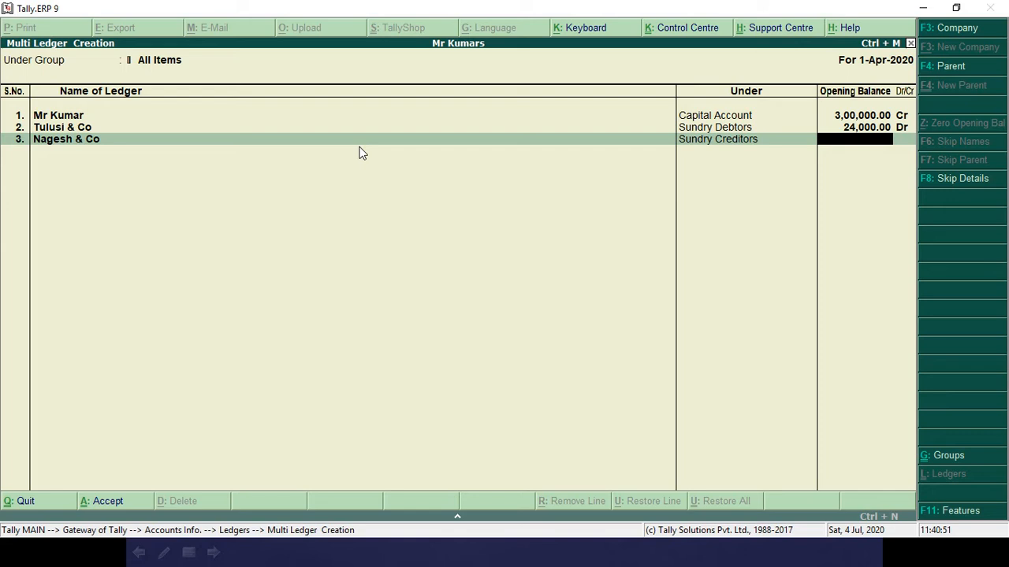
pyautogui.write('3000')
pyautogui.write('0')
pyautogui.press('Return')
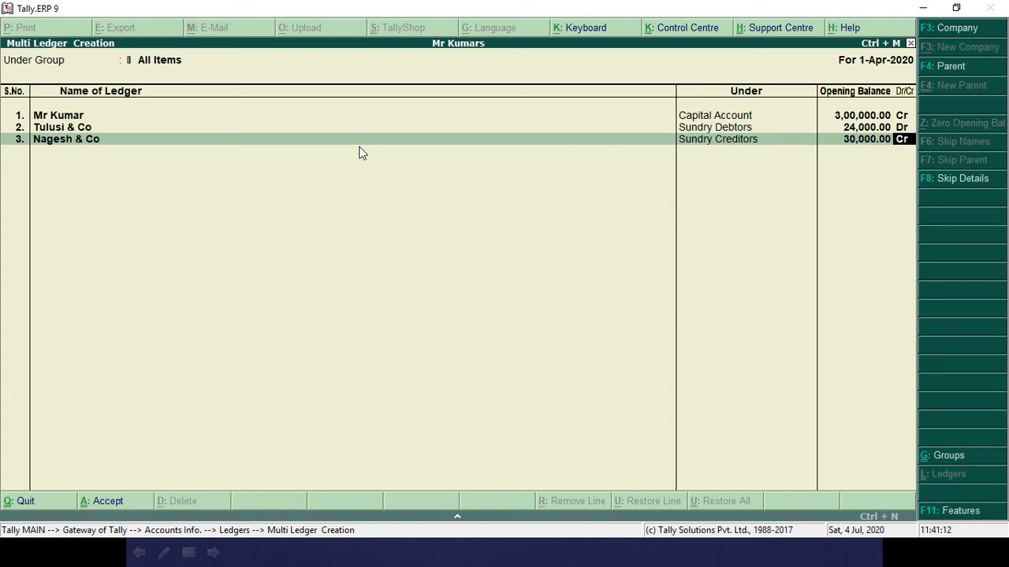
pyautogui.press('Return')
pyautogui.press('Return')
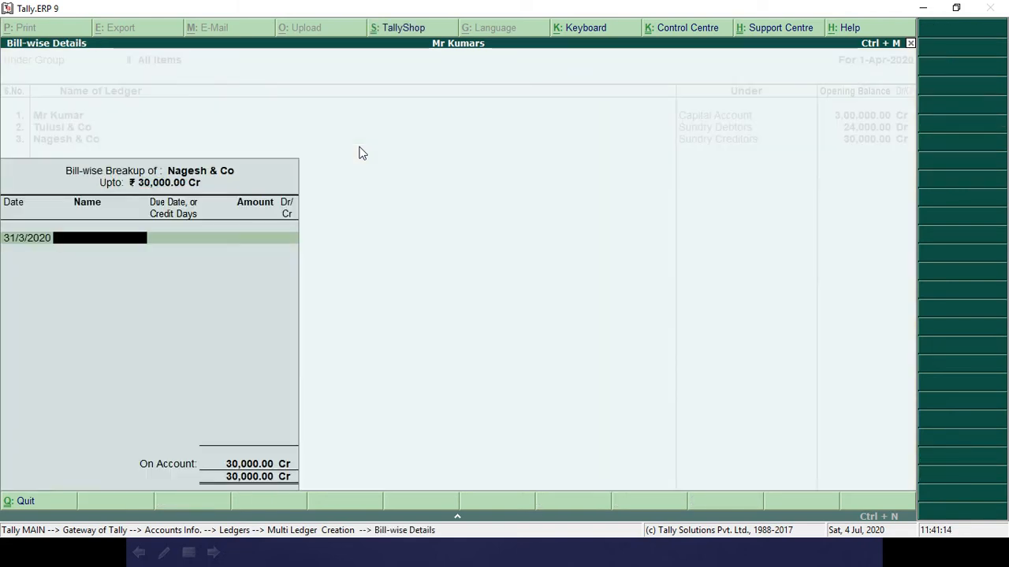
pyautogui.press('Return')
# Add the fourth ledger from the slide, SBI Bank, under Bank Accounts with an opening balance of 46,000 Dr
pyautogui.hotkey('alt', 'Tab')
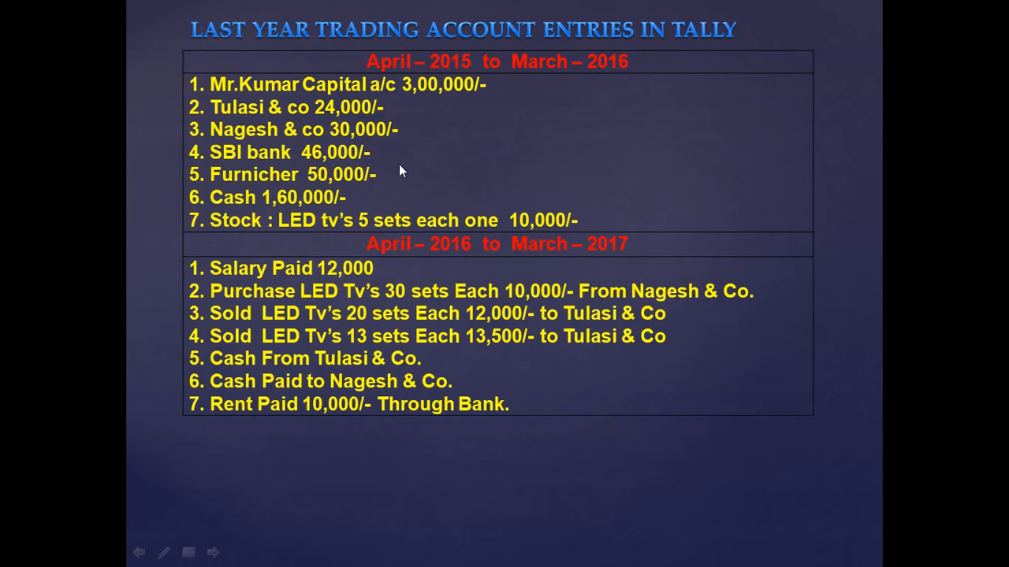
pyautogui.hotkey('alt', 'Tab')
pyautogui.write('S')
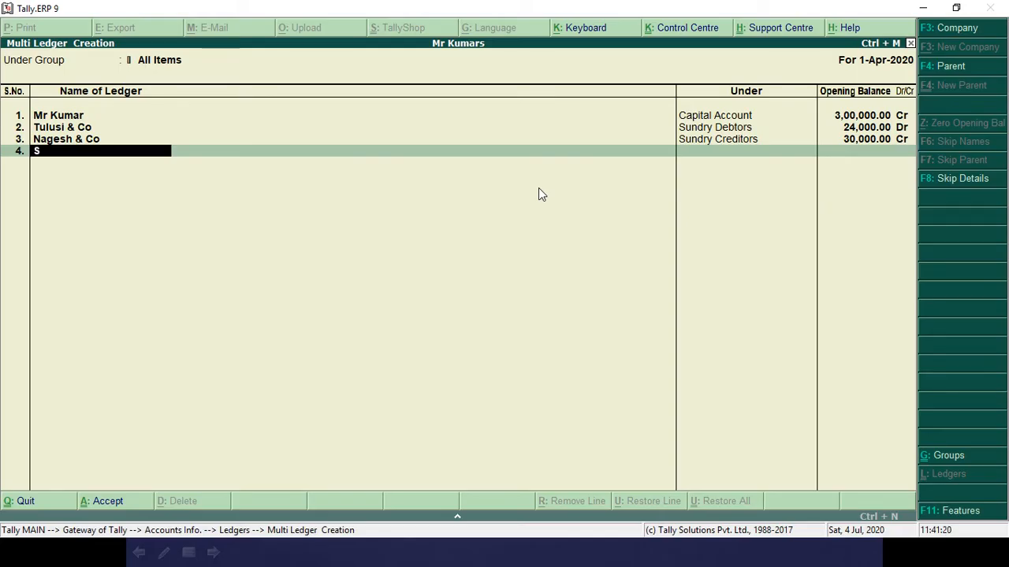
pyautogui.write('BI Bank')
pyautogui.press('Return')
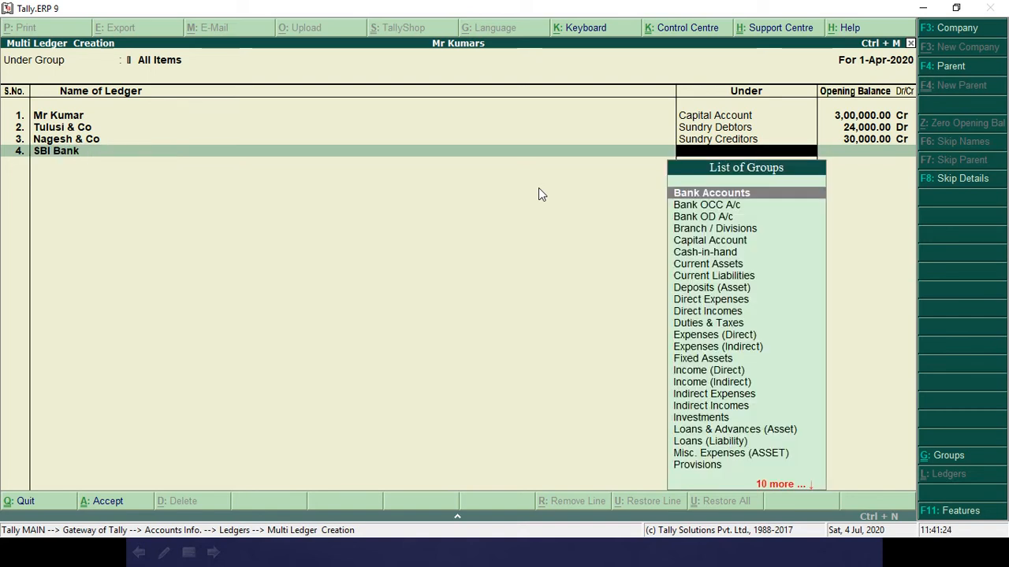
pyautogui.write('ba')
pyautogui.press('Return')
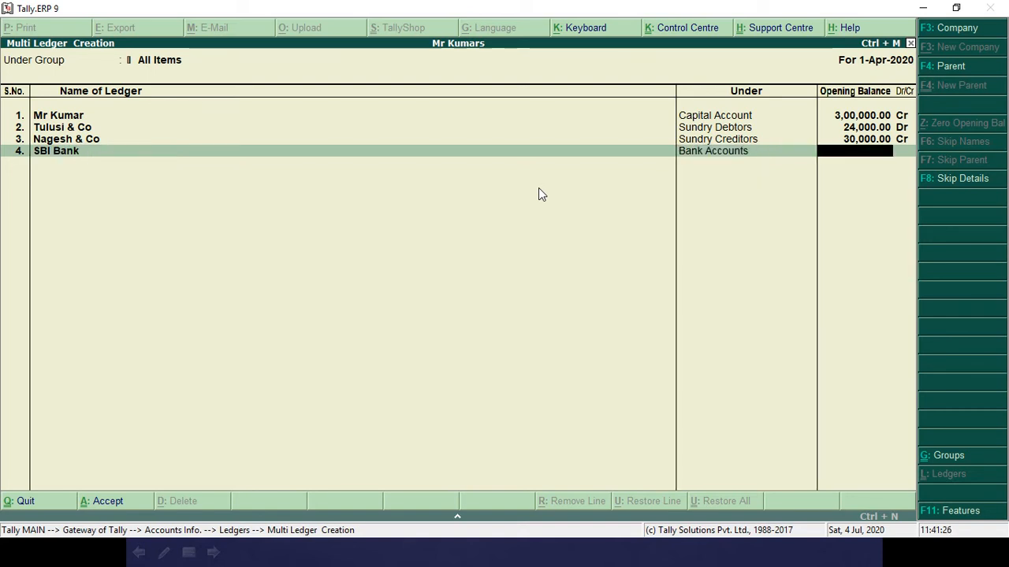
pyautogui.write('46,00')
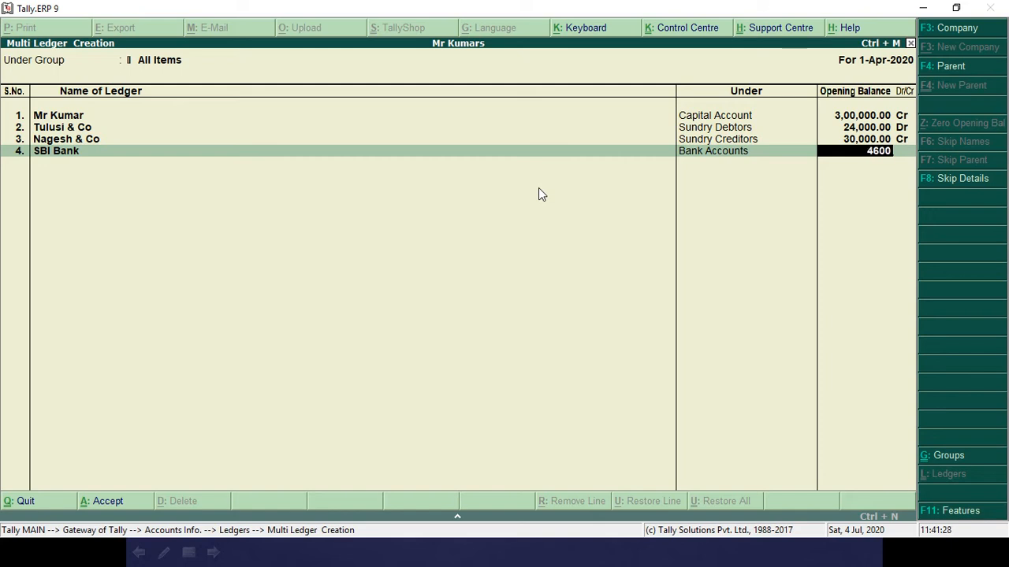
pyautogui.write('0')
pyautogui.press('Return')
pyautogui.press('Return')
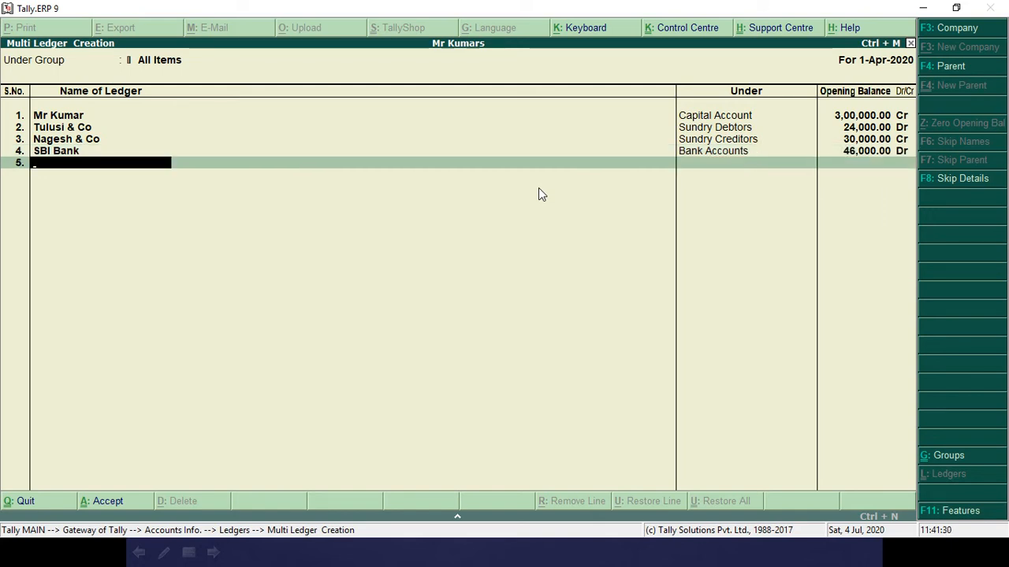
# Add the fifth ledger from the slide, Furniture, under Fixed Assets with an opening balance of 50,000 Dr
pyautogui.hotkey('alt', 'Tab')
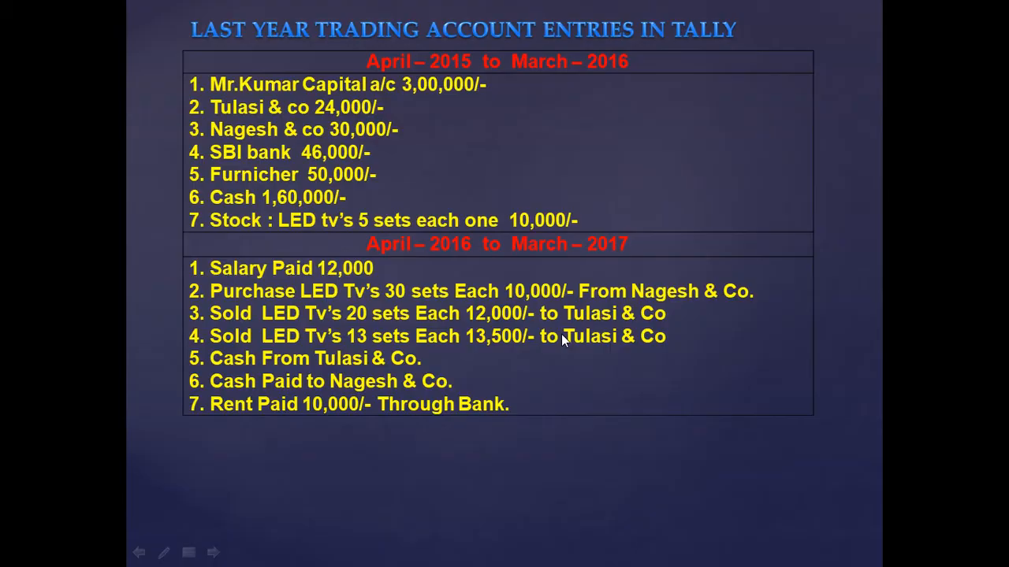
pyautogui.hotkey('alt', 'Tab')
pyautogui.write('Fur')
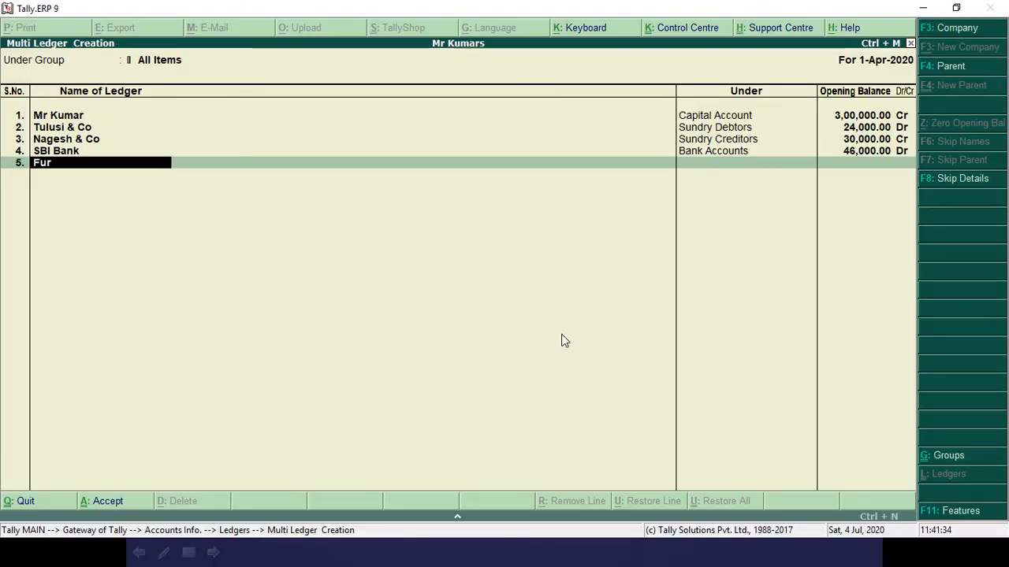
pyautogui.write('niture')
pyautogui.press('Return')
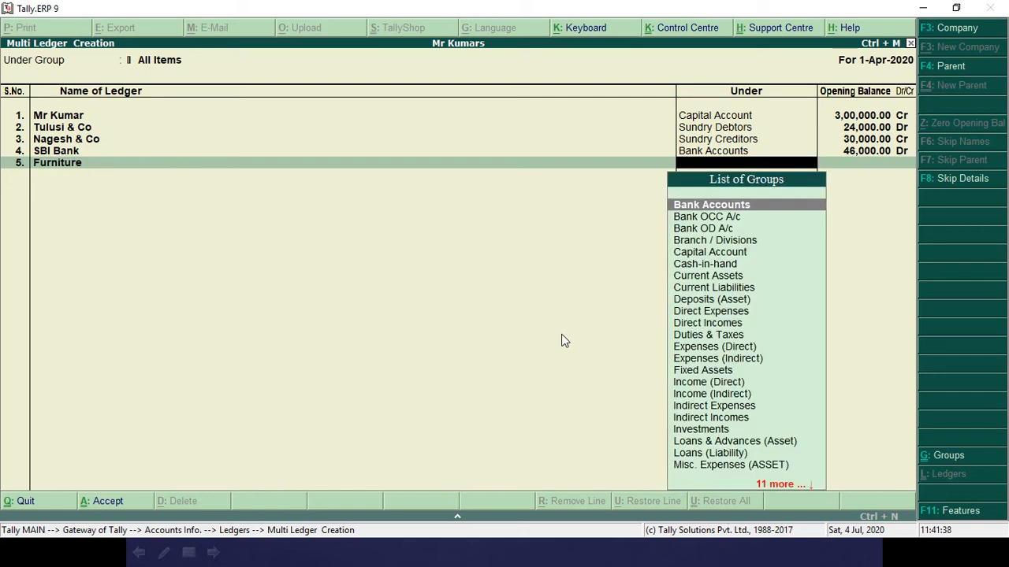
pyautogui.write('f')
pyautogui.press('Return')
pyautogui.hotkey('alt', 'Tab')
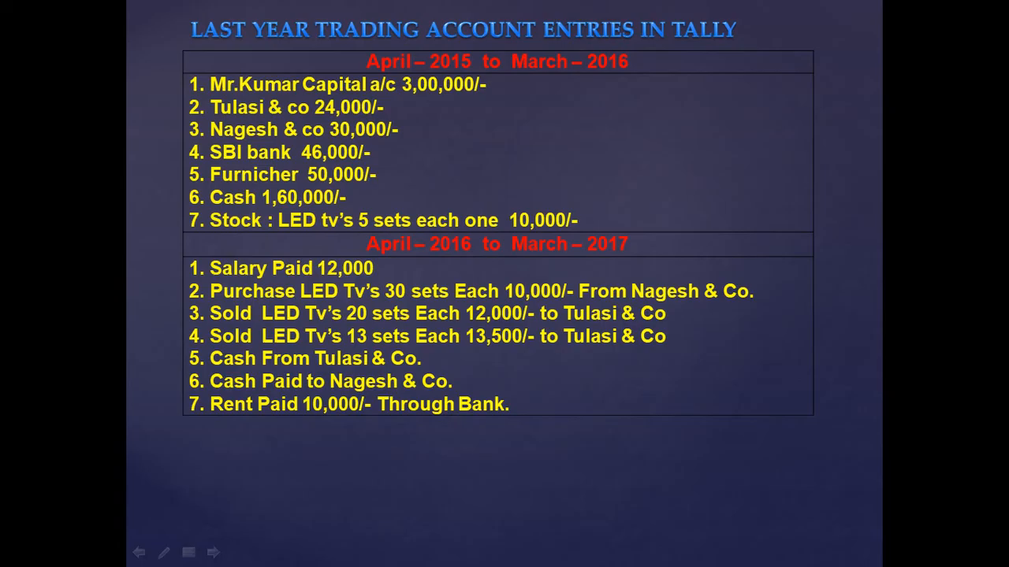
pyautogui.hotkey('alt', 'Tab')
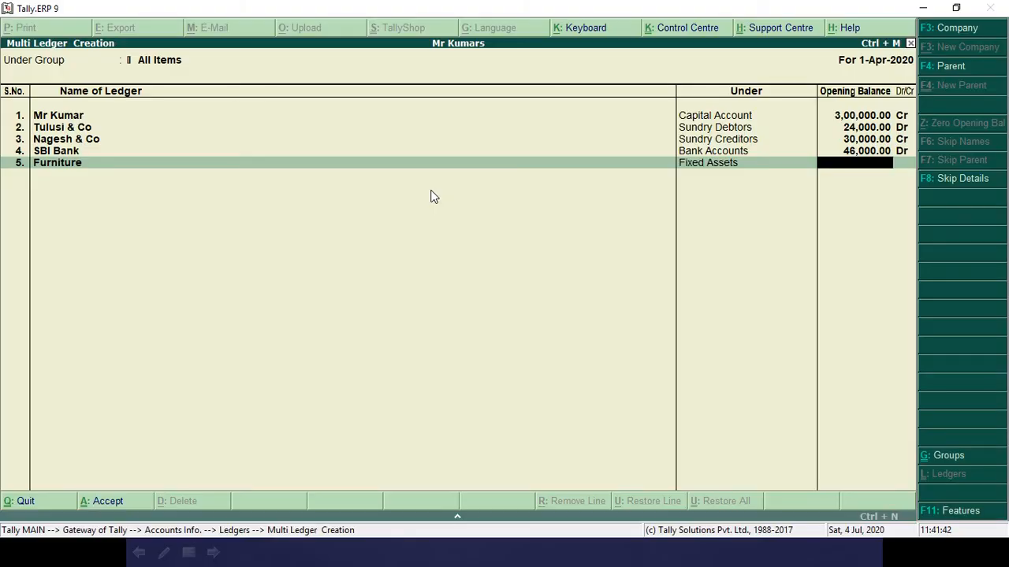
pyautogui.write('50000')
pyautogui.press('Return')
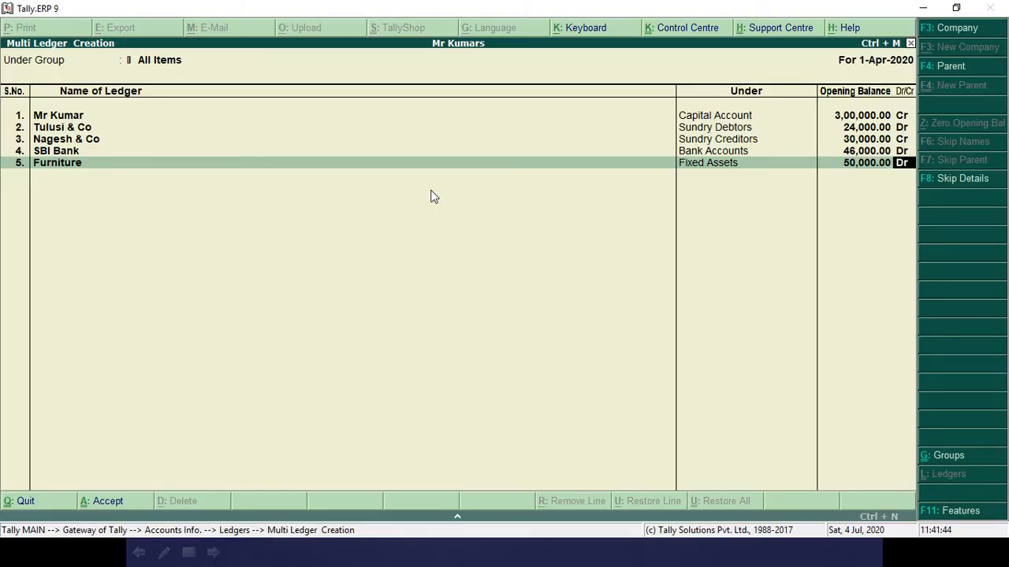
pyautogui.press('Return')
# Check the slide's transactions and add a Purchase ledger under Purchase Accounts without an opening balance
pyautogui.hotkey('alt', 'Tab')
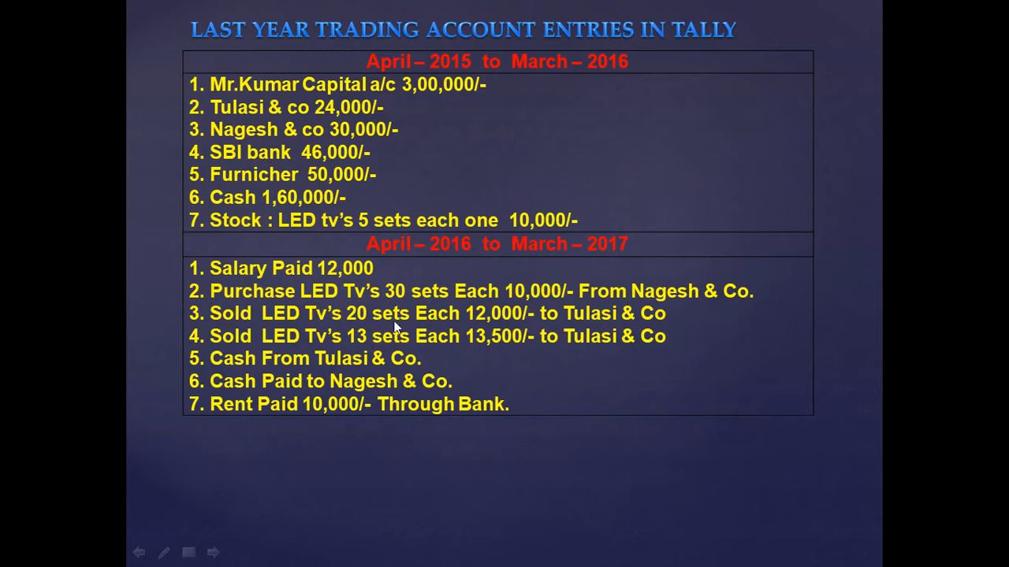
pyautogui.hotkey('alt', 'Tab')
pyautogui.write('Purchase')
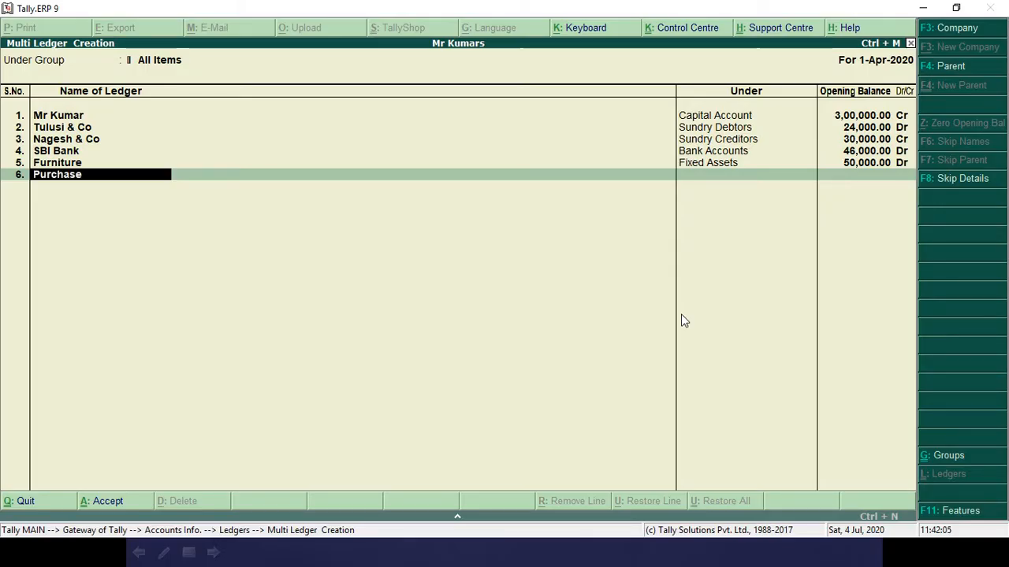
pyautogui.press('Return')
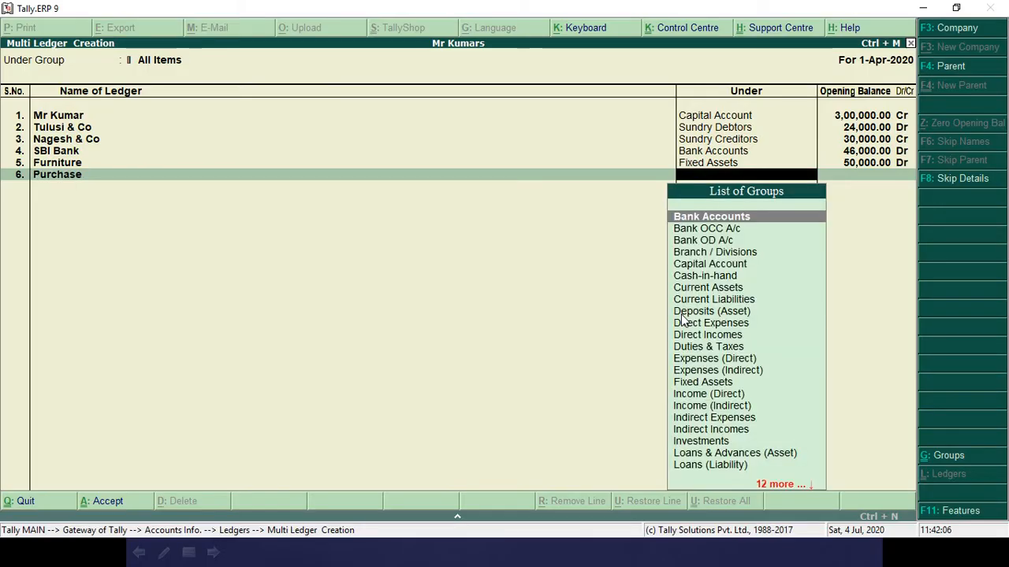
pyautogui.write('Pu')
pyautogui.press('Return')
pyautogui.press('Return')
# Add a Sales ledger under Sales Accounts, leaving its opening balance empty
pyautogui.write('Sales')
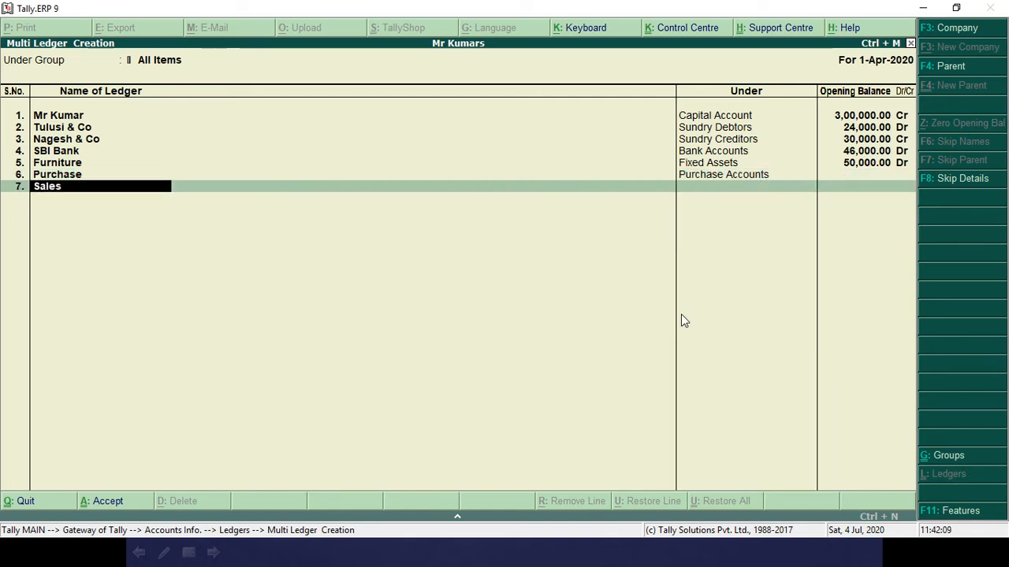
pyautogui.press('Return')
pyautogui.write('Sa')
pyautogui.press('Return')
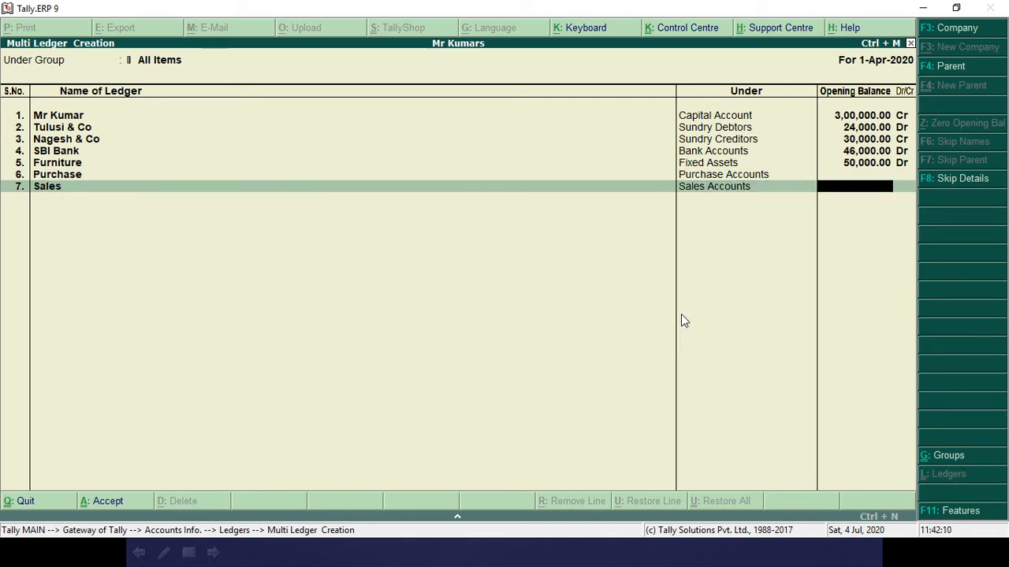
pyautogui.press('Return')
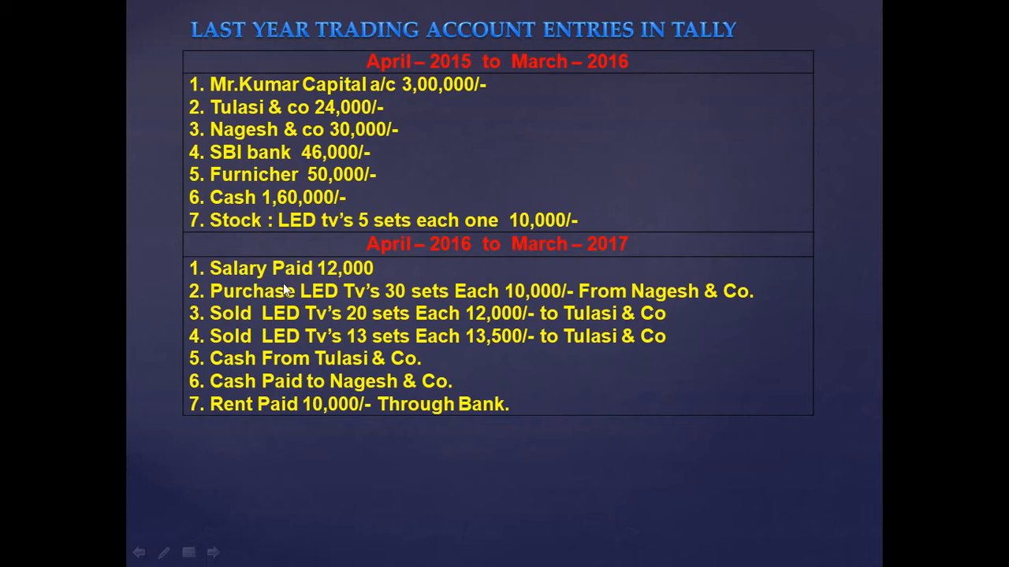
# Add a Salary Paid ledger under Indirect Expenses, leaving its opening balance empty
pyautogui.hotkey('alt', 'Tab')
pyautogui.write('Sa')
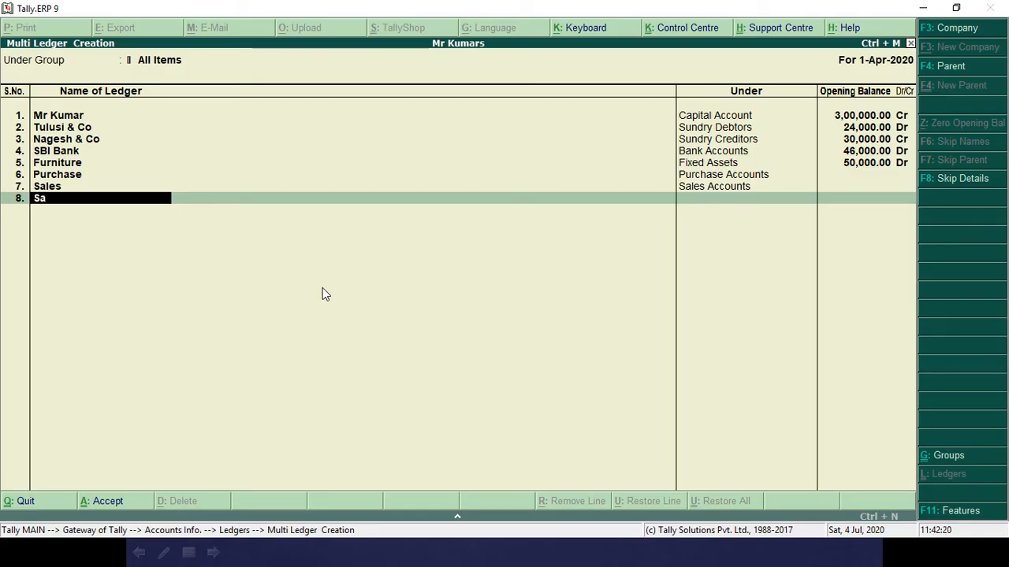
pyautogui.write('lary Paid')
pyautogui.press('Return')
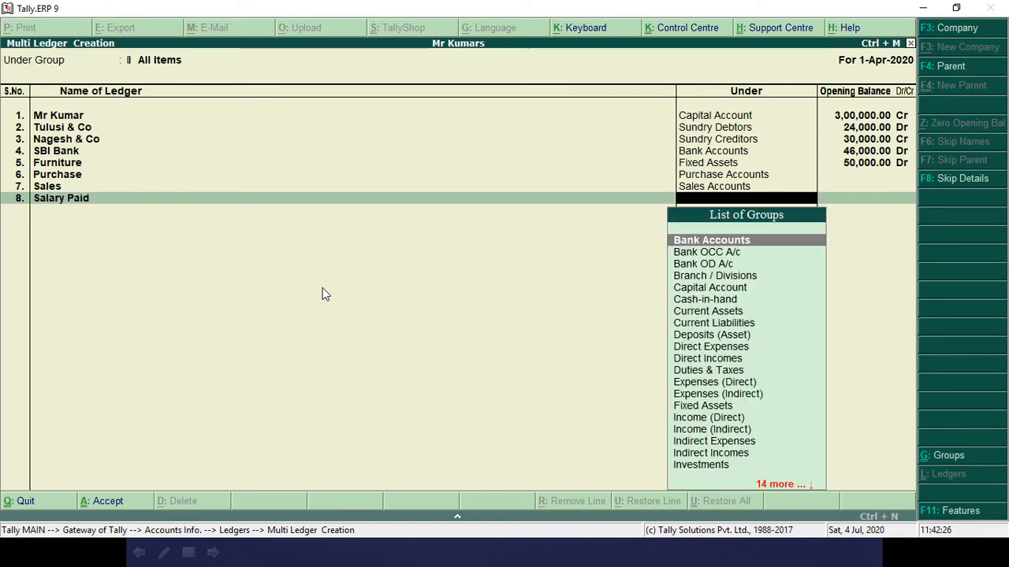
pyautogui.write('Ind')
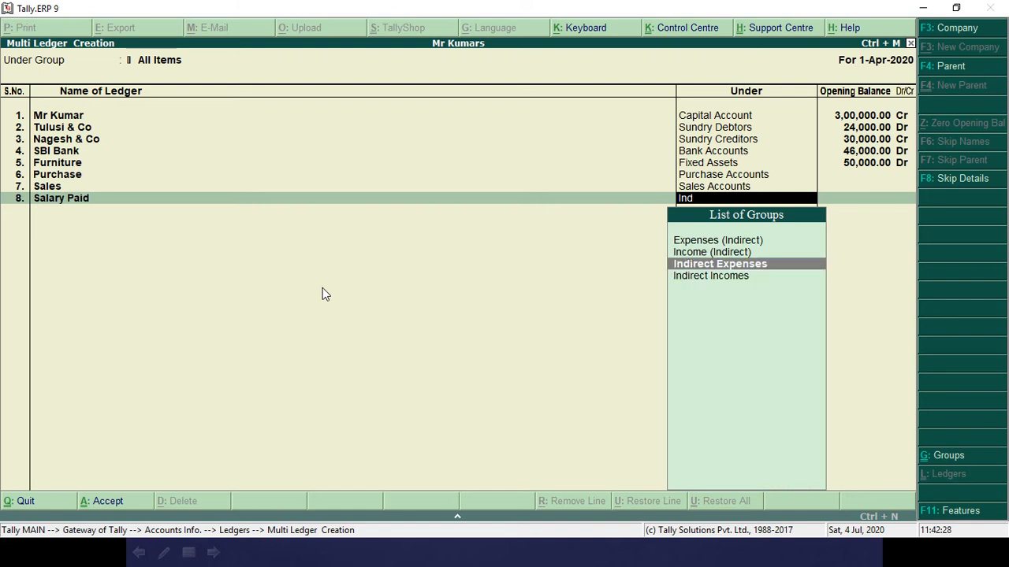
pyautogui.press('Return')
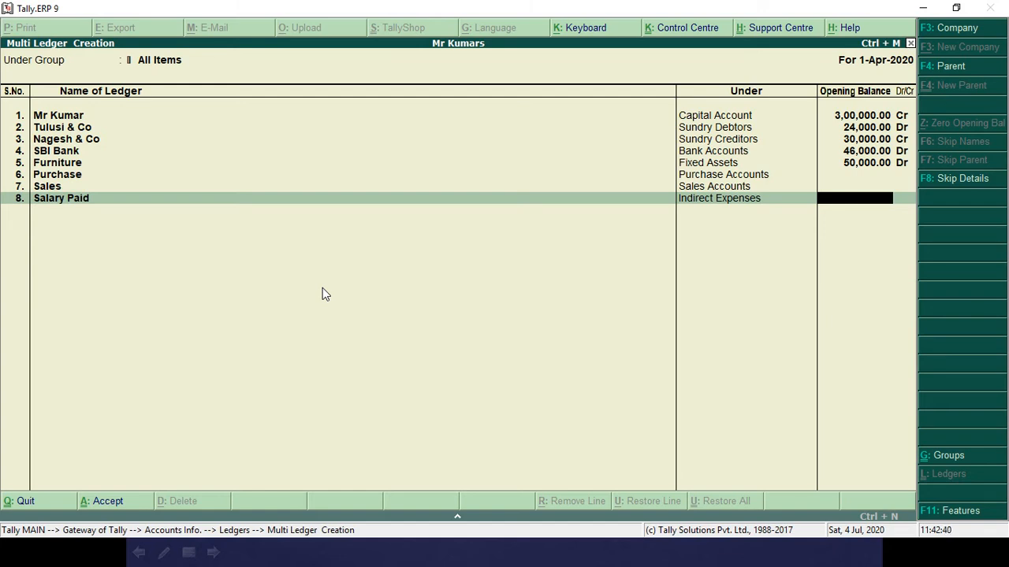
pyautogui.press('Return')
# Check the remaining slide entries and add a Rent Paid ledger under Indirect Expenses without an opening balance
pyautogui.hotkey('alt', 'Tab')
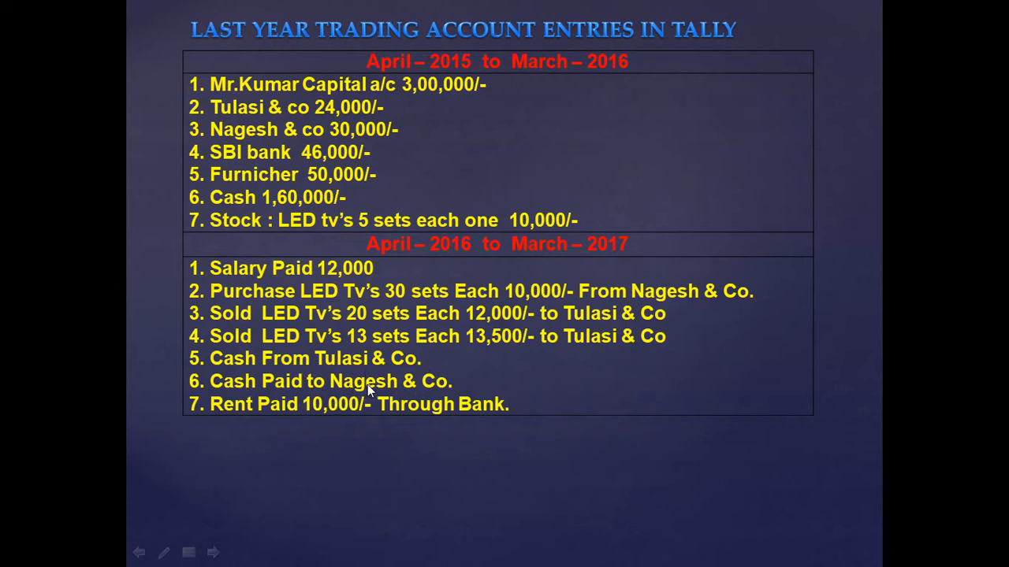
pyautogui.hotkey('alt', 'Tab')
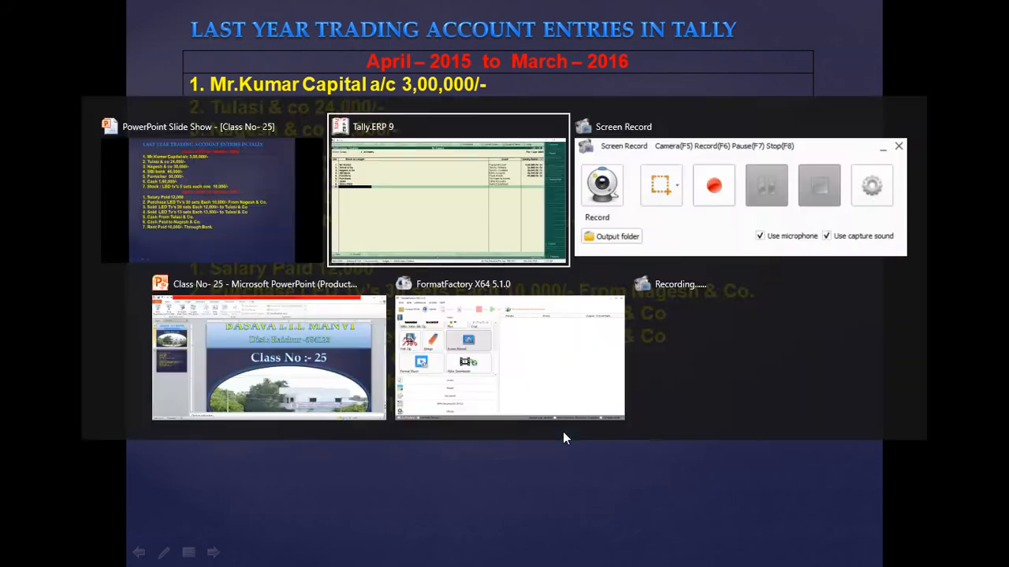
pyautogui.write('Rent Paid')
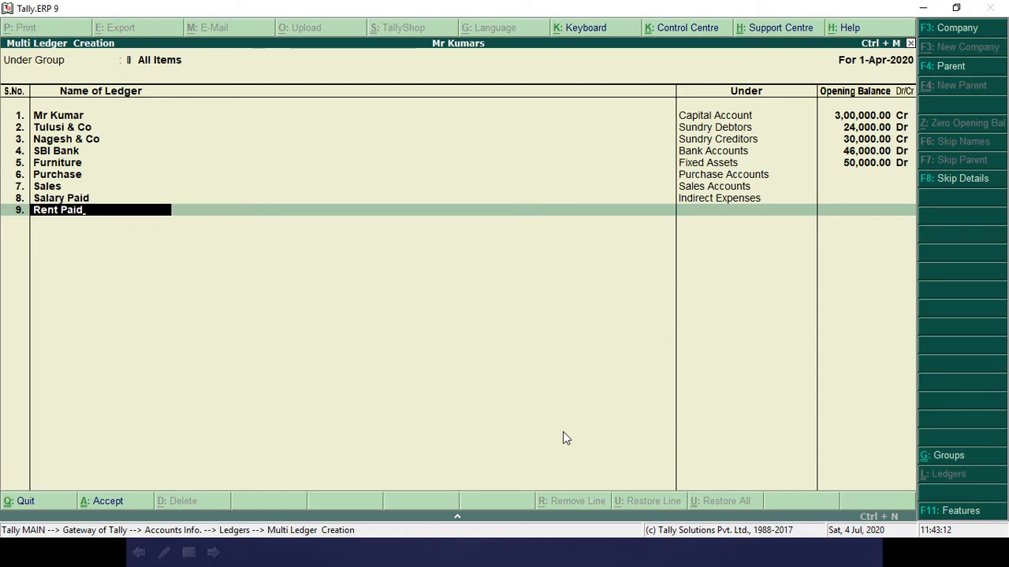
pyautogui.press('Return')
pyautogui.write('i')
pyautogui.press('BackSpace')
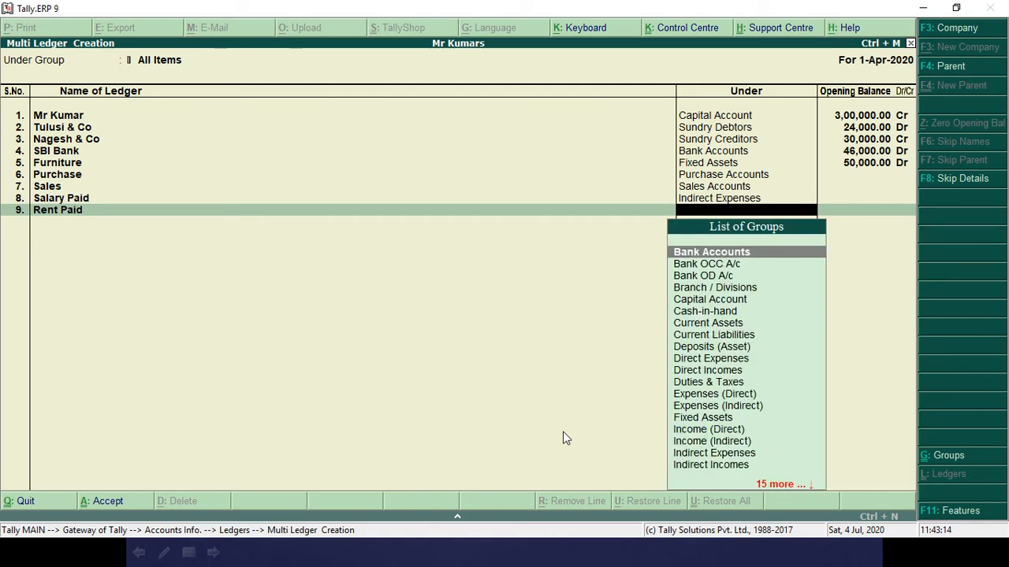
pyautogui.write('Ind')
pyautogui.press('Down')
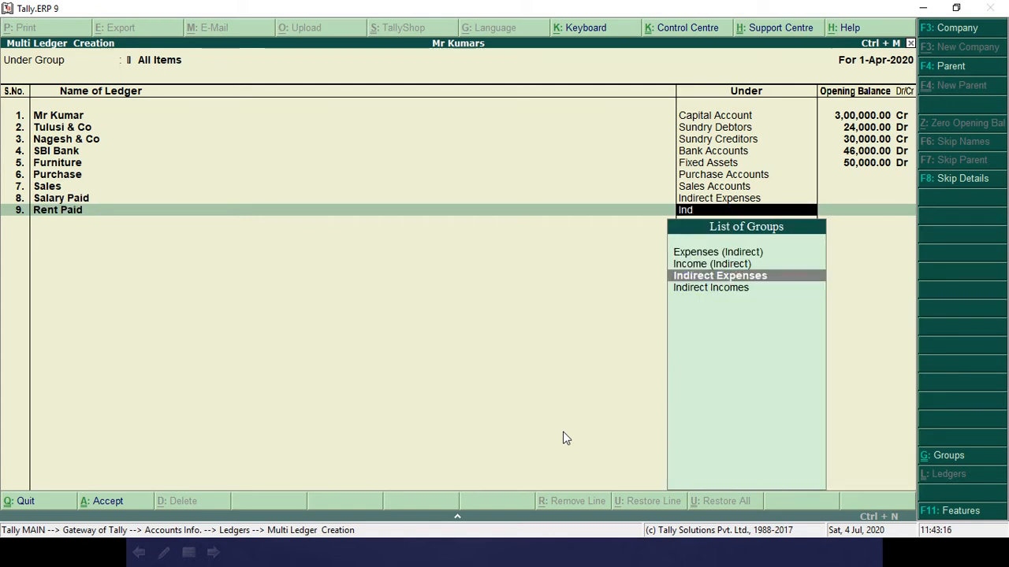
pyautogui.press('Return')
pyautogui.hotkey('alt', 'Tab')
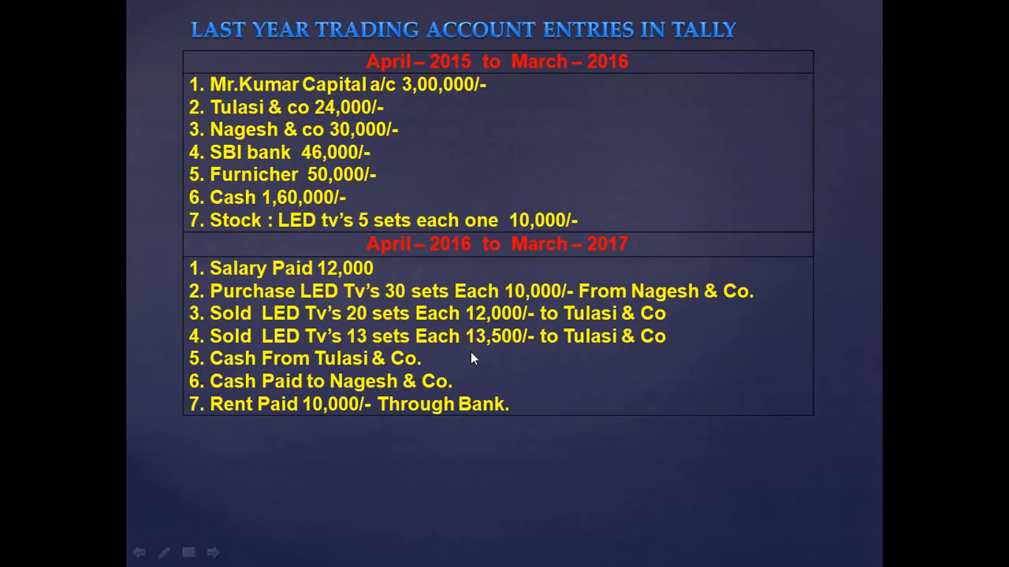
pyautogui.hotkey('alt', 'Tab')
pyautogui.press('Return')
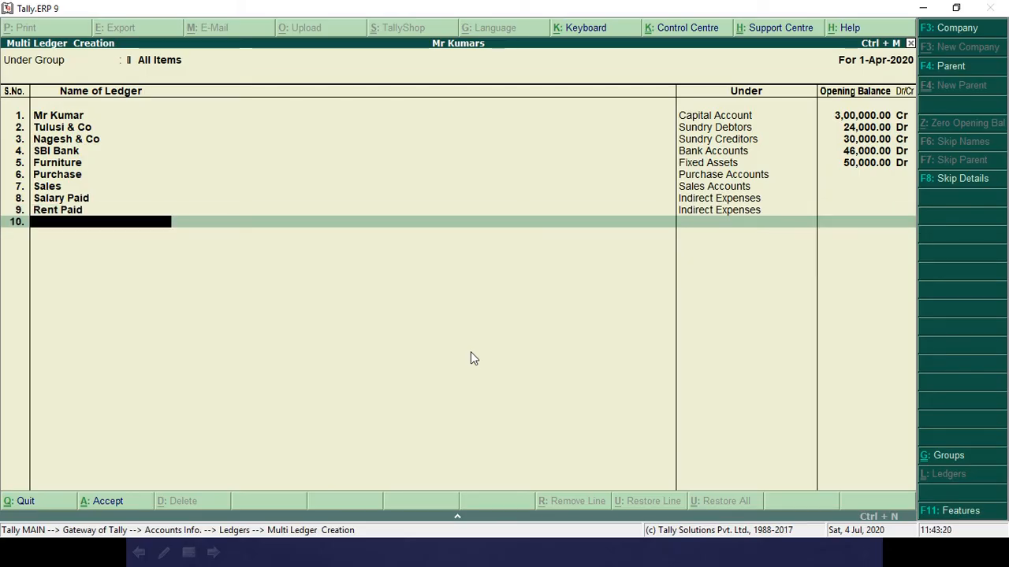
# Accept and save the completed multi-ledger list, and switch to the PowerPoint slide listing the trading account entries
pyautogui.press('Return')
pyautogui.press('Return')
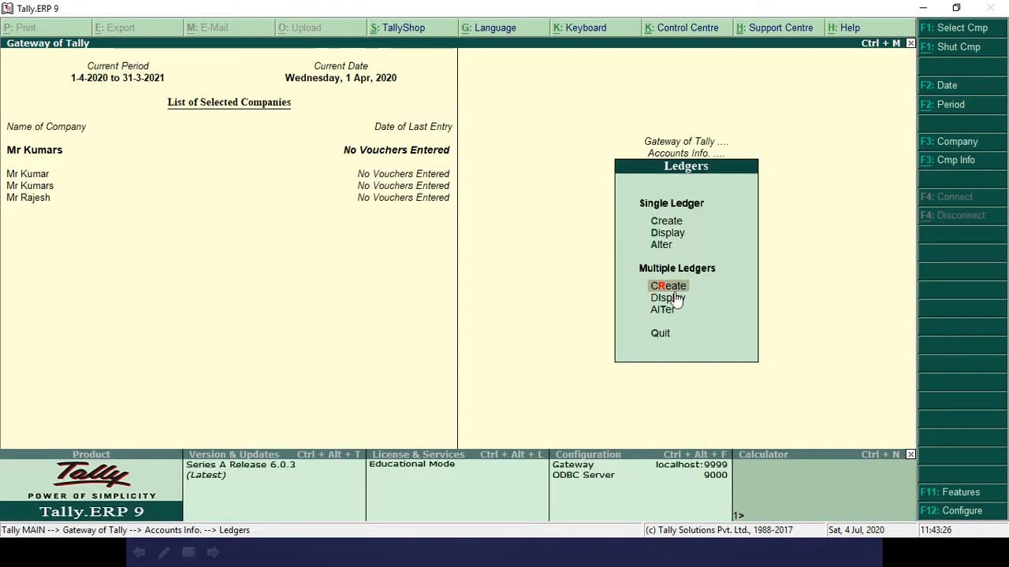
pyautogui.hotkey('alt', 'Tab')
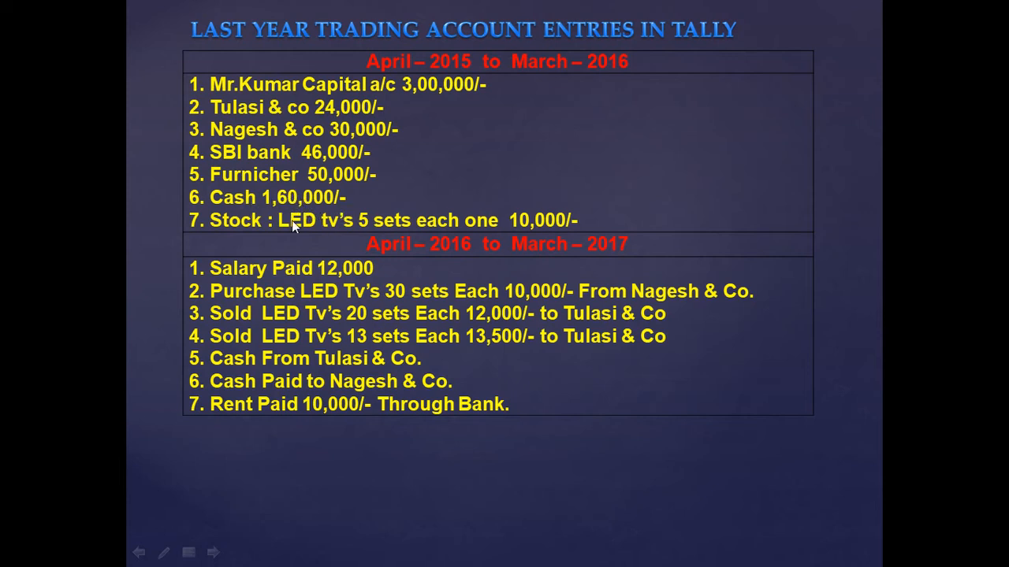
# Switch to Tally.ERP 9, start single-ledger creation and page back through the saved ledgers to examine their groups and opening balances
pyautogui.hotkey('alt', 'Tab')
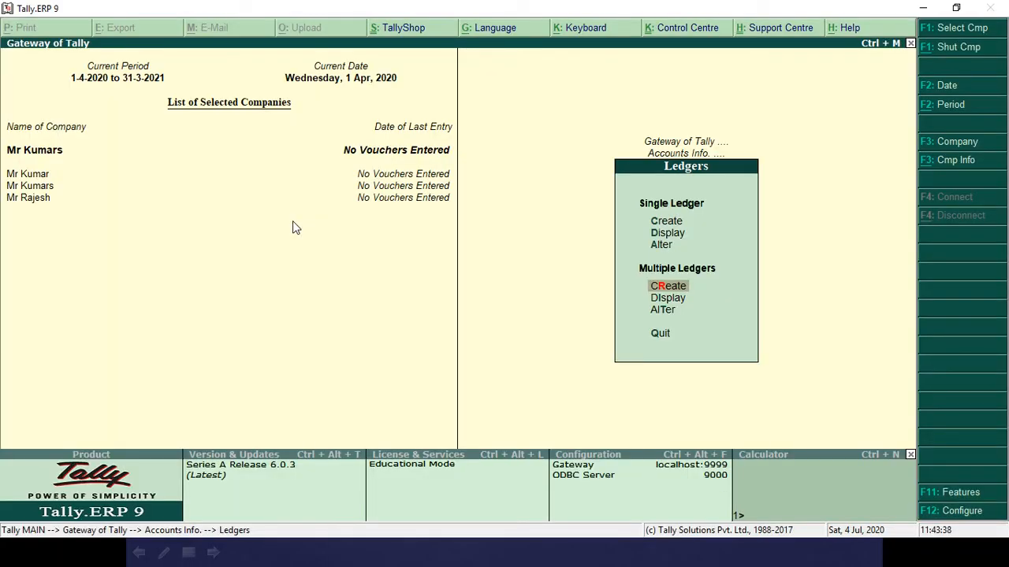
pyautogui.press('Up')
pyautogui.press('Up')
pyautogui.press('Up')
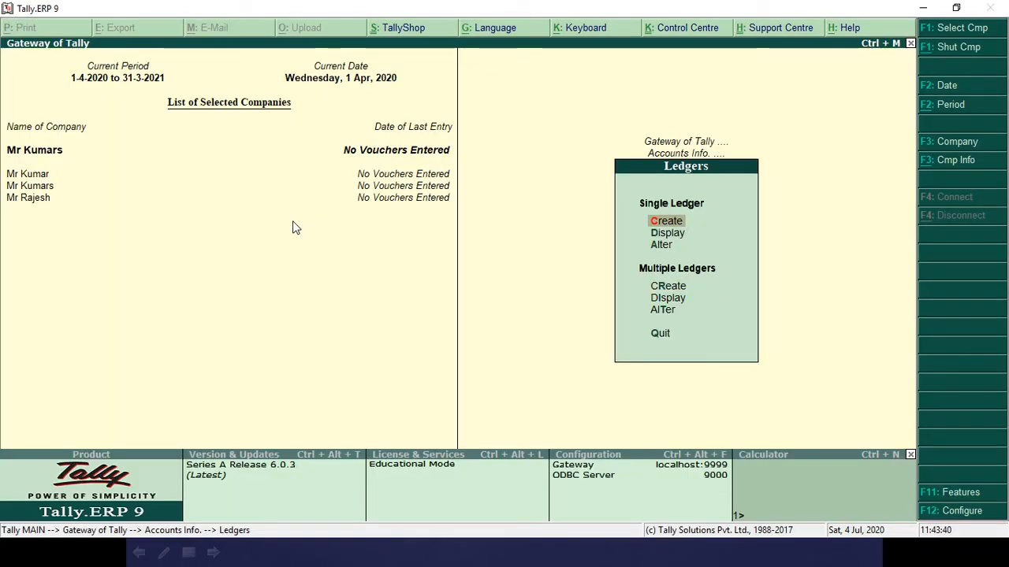
pyautogui.press('Return')
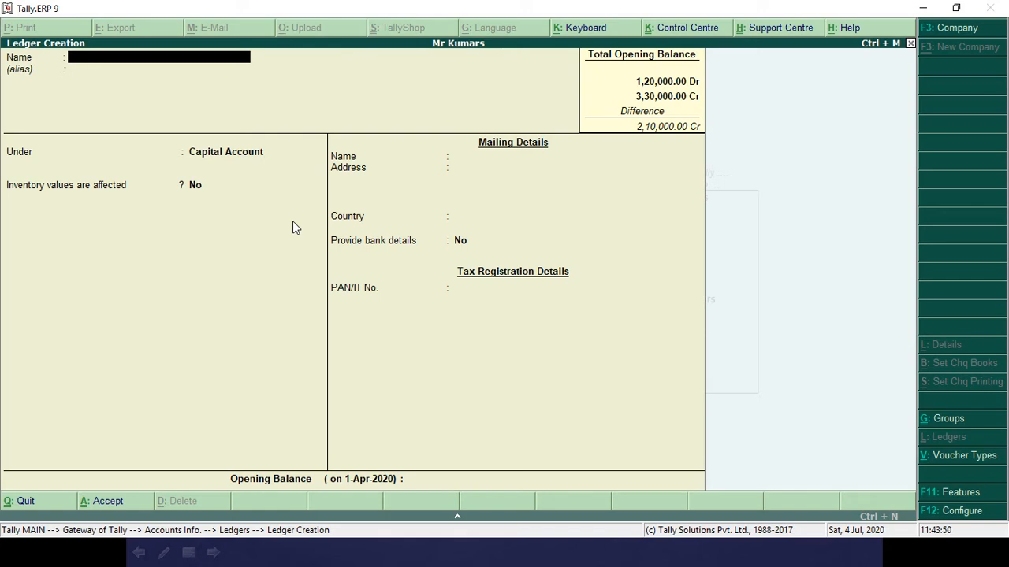
pyautogui.press('pageup')
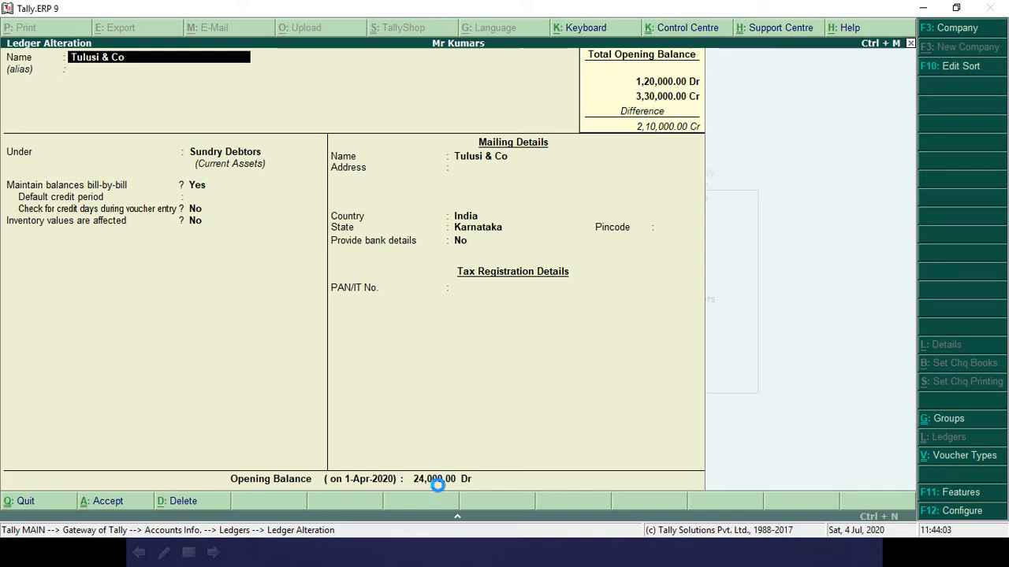
pyautogui.press('pageup')
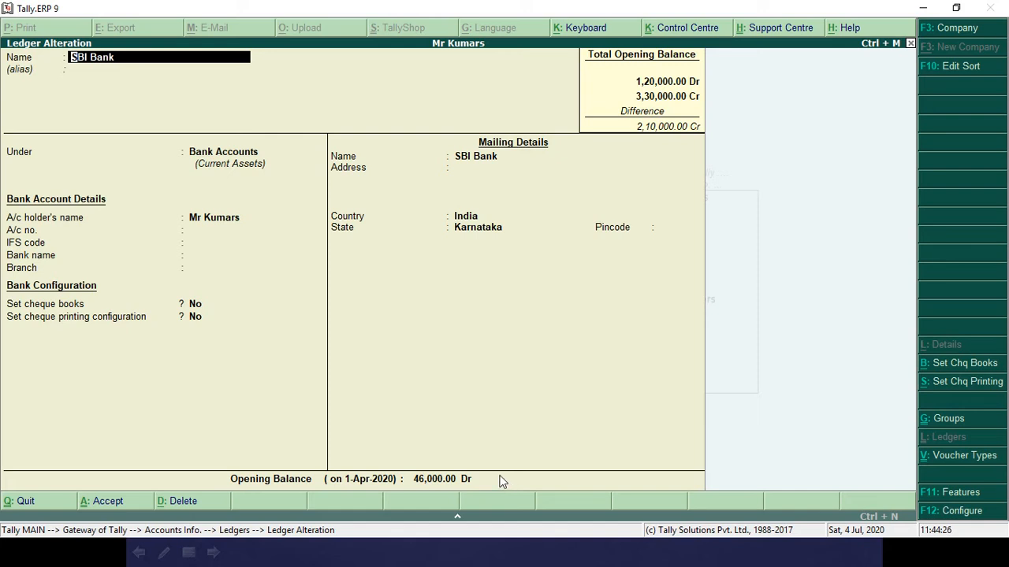
pyautogui.press('pageup')
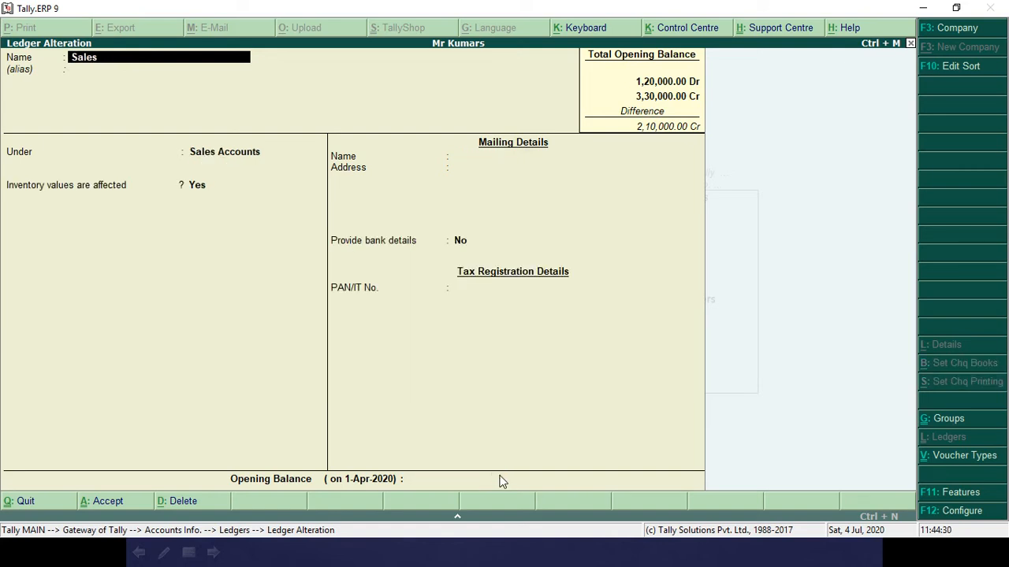
pyautogui.press('pageup')
pyautogui.press('pageup')
pyautogui.press('pageup')
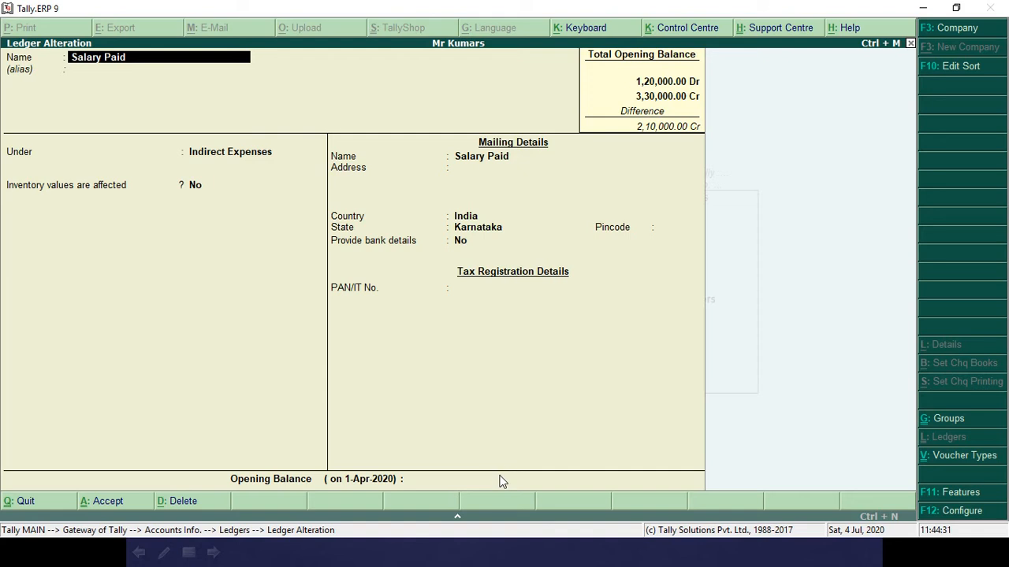
pyautogui.press('Escape')
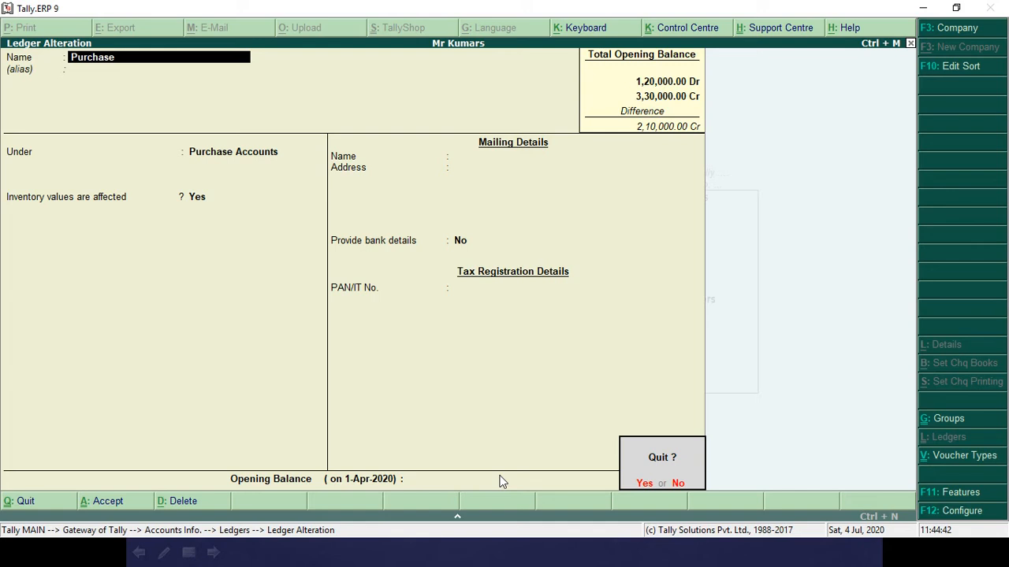
pyautogui.press('y')
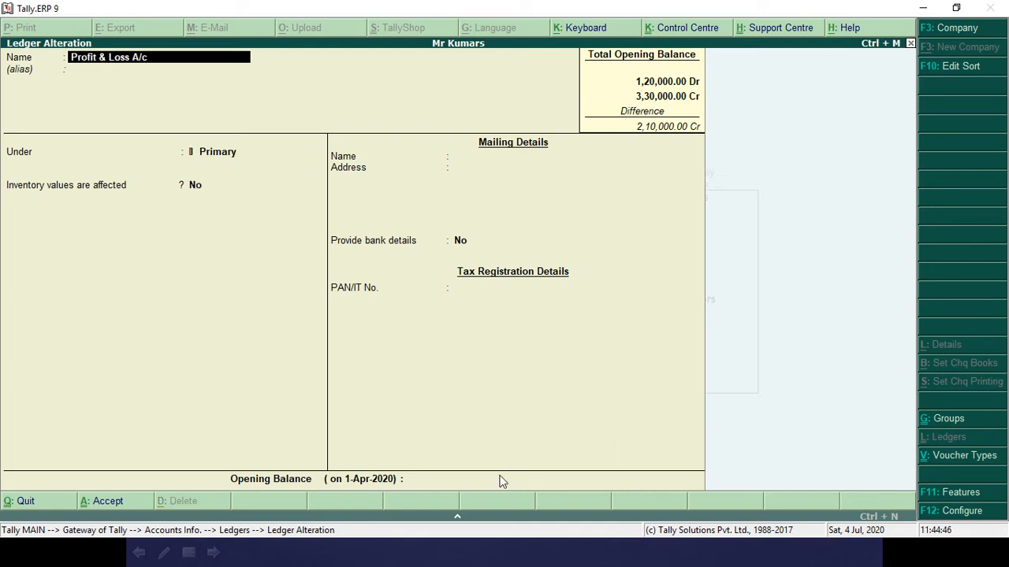
# Find the existing Cash ledger, keep it under Cash-in-Hand, set its opening balance to 1,60,000 Dr from the slide and save it
pyautogui.press('pageup')
pyautogui.press('pageup')
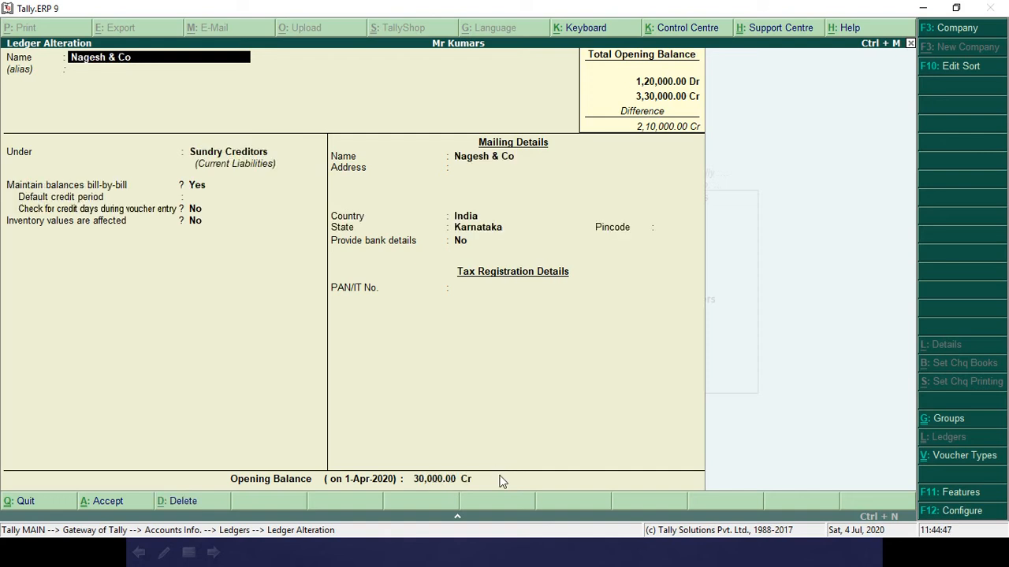
pyautogui.press('pageup')
pyautogui.press('pageup')
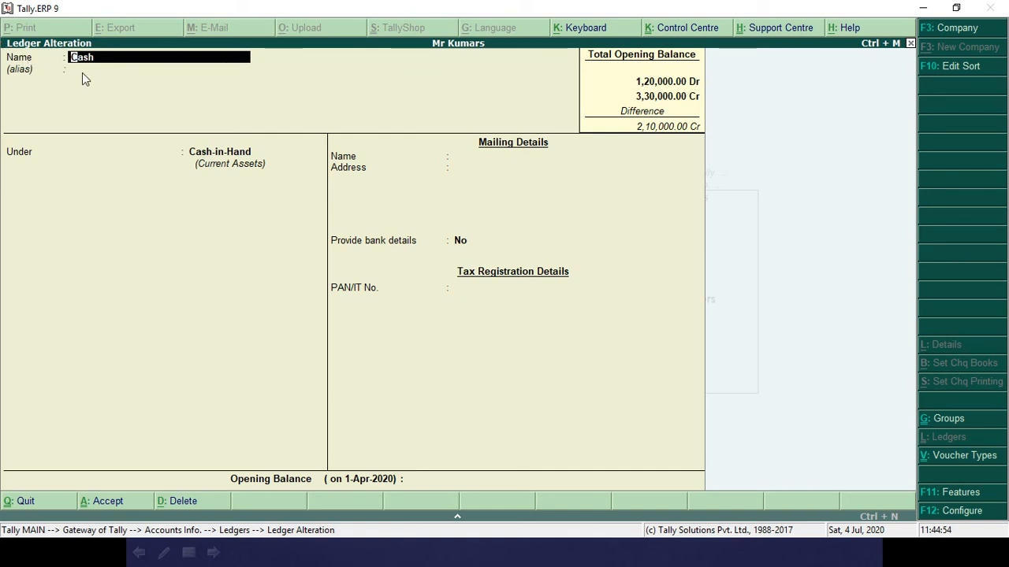
pyautogui.press('Return')
pyautogui.press('Return')
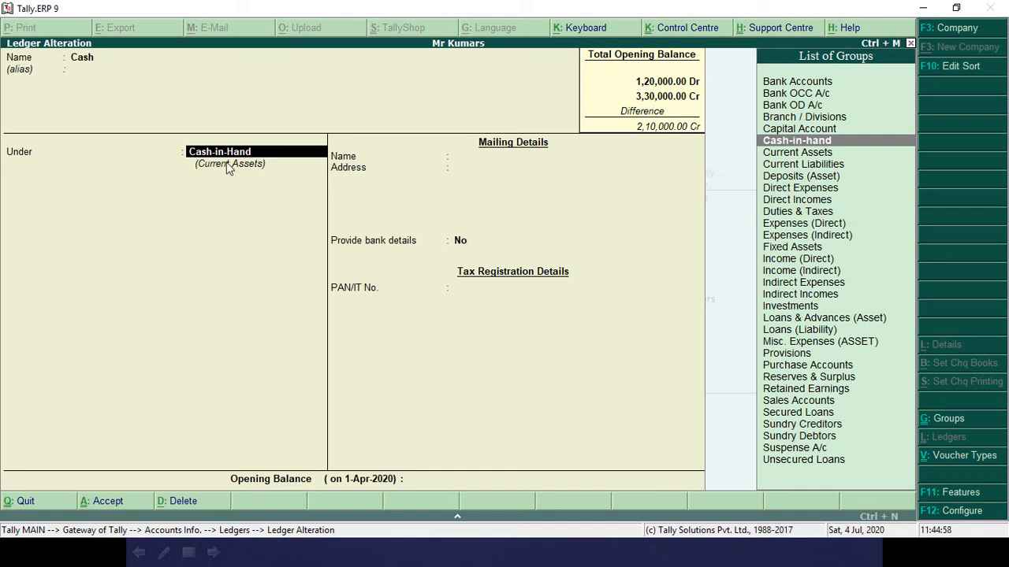
pyautogui.press('Return')
pyautogui.press('Return')
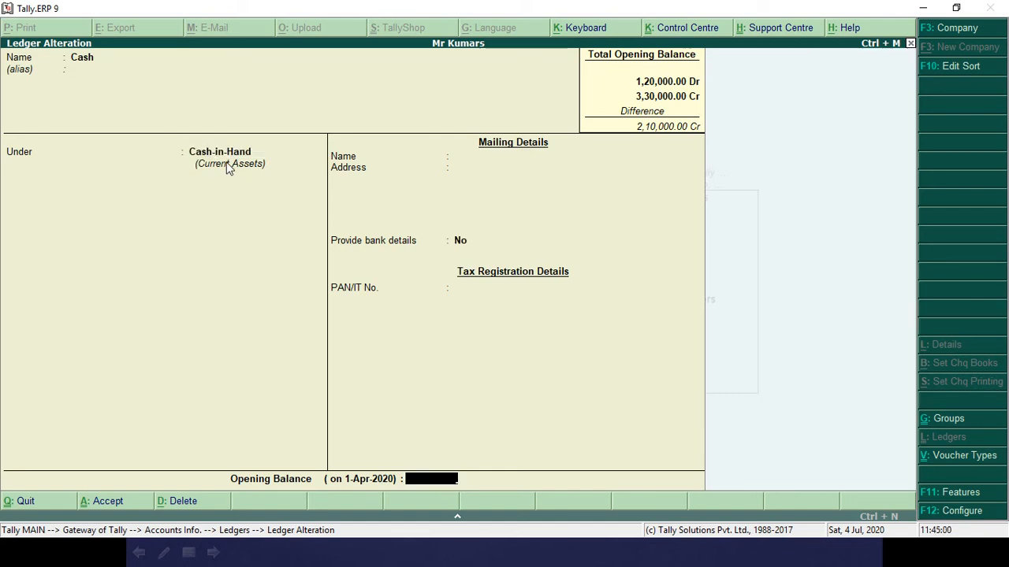
pyautogui.hotkey('alt', 'Tab')
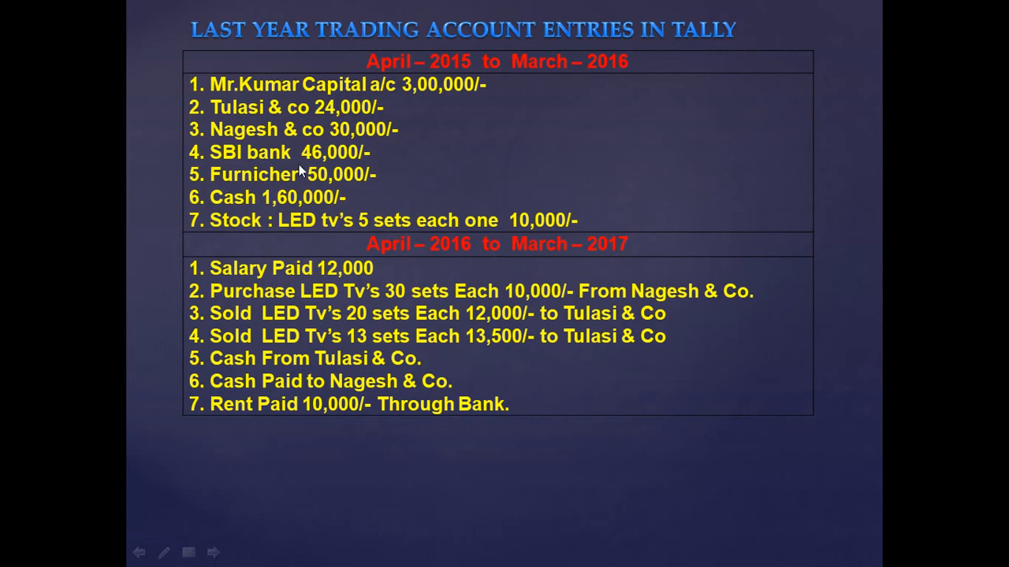
pyautogui.hotkey('alt', 'Tab')
pyautogui.write('1,60,')
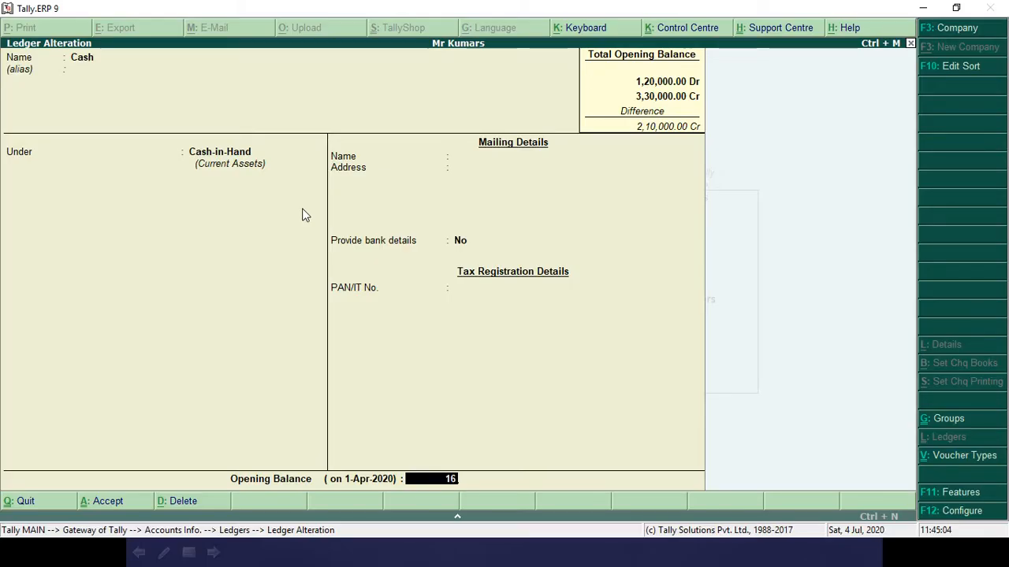
pyautogui.write('0000')
pyautogui.press('Return')
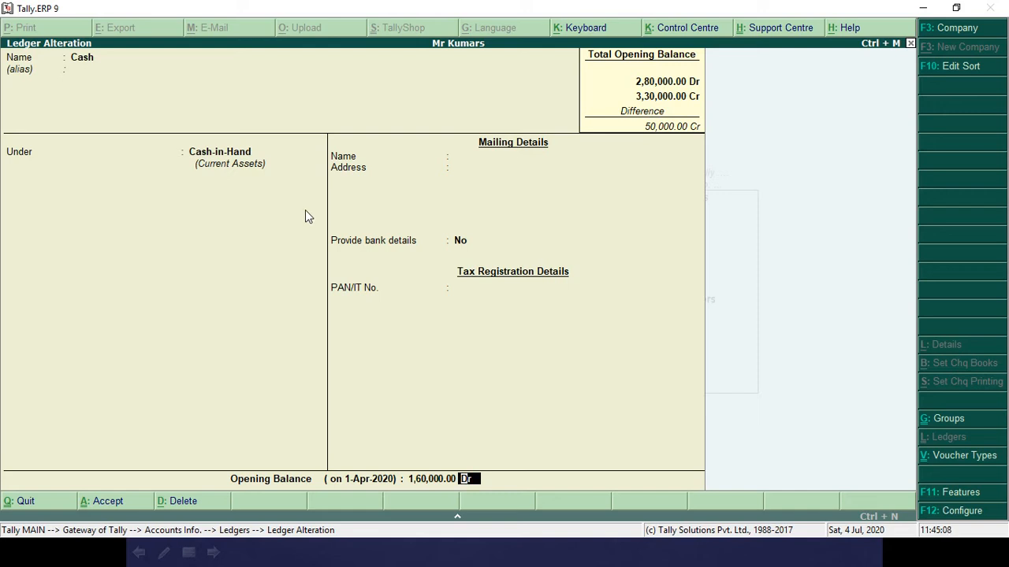
pyautogui.press('Return')
pyautogui.press('Return')
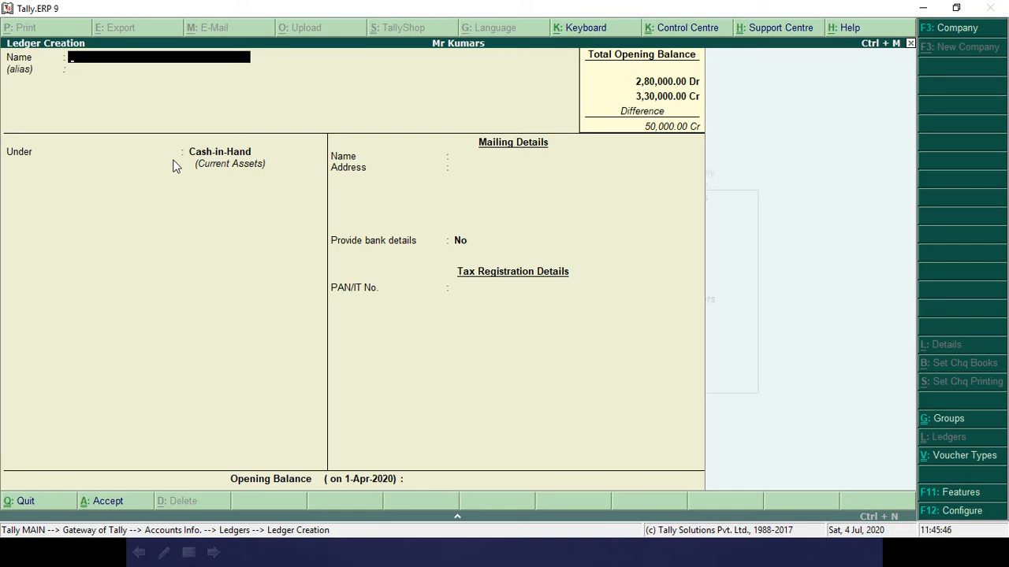
# Leave ledger creation and return to the Gateway of Tally
pyautogui.press('Escape')
pyautogui.press('Return')
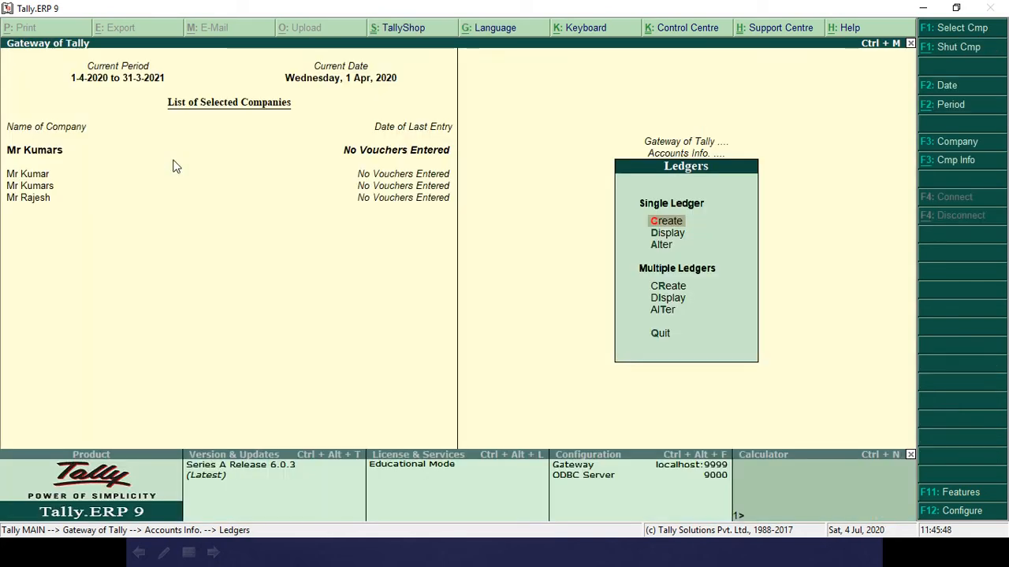
pyautogui.press('Escape')
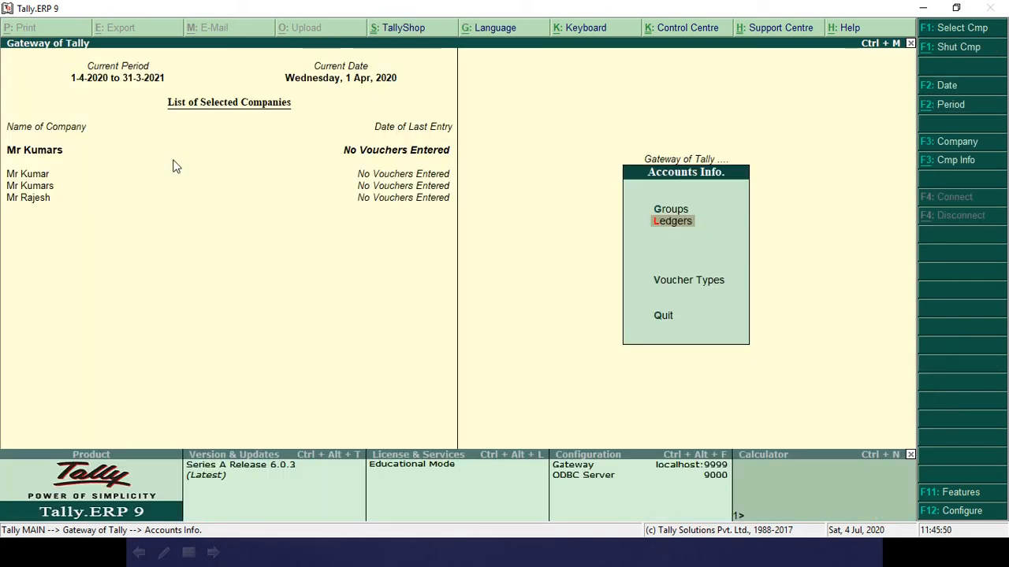
pyautogui.press('Escape')
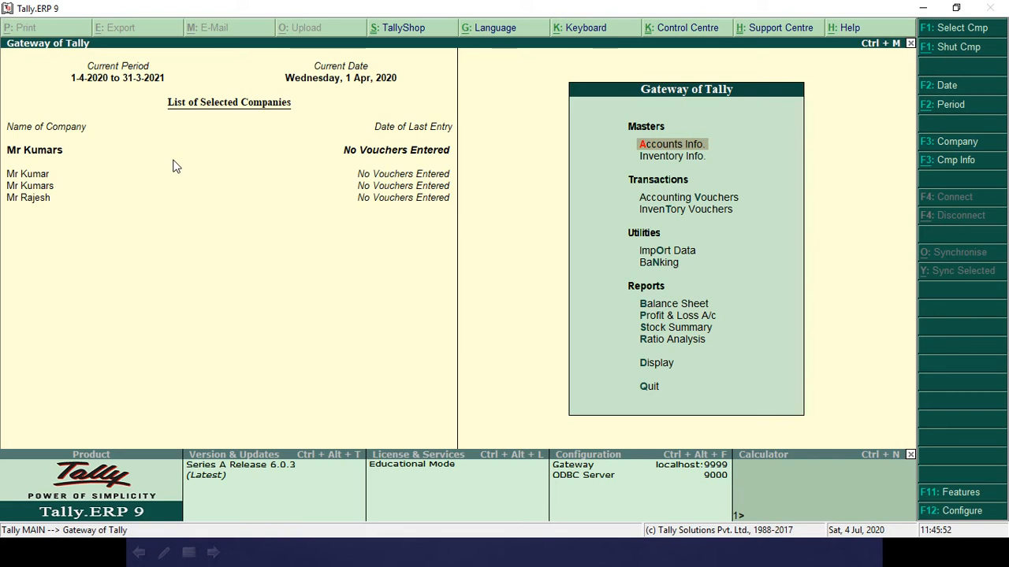
# Create a simple unit of measure with the symbol "sets" and 0 decimal places, and finish unit creation
pyautogui.press('Down')
pyautogui.press('Return')
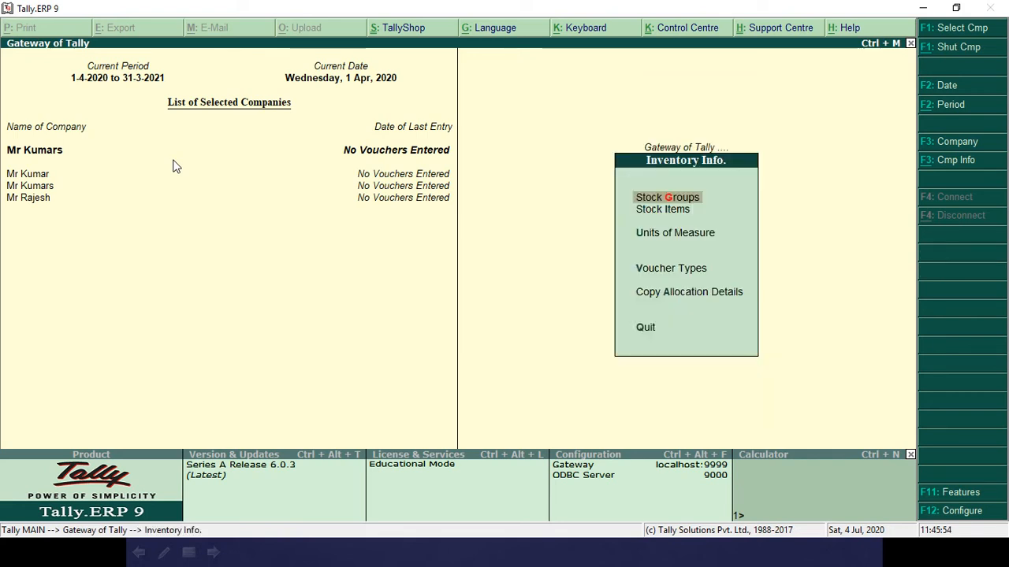
pyautogui.press('Down')
pyautogui.press('Down')
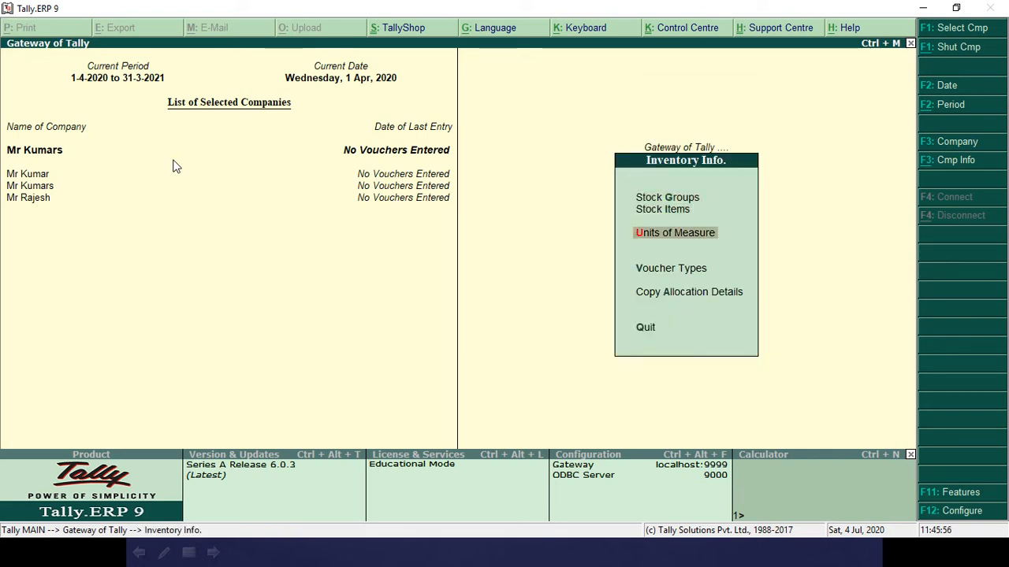
pyautogui.press('Return')
pyautogui.press('Return')
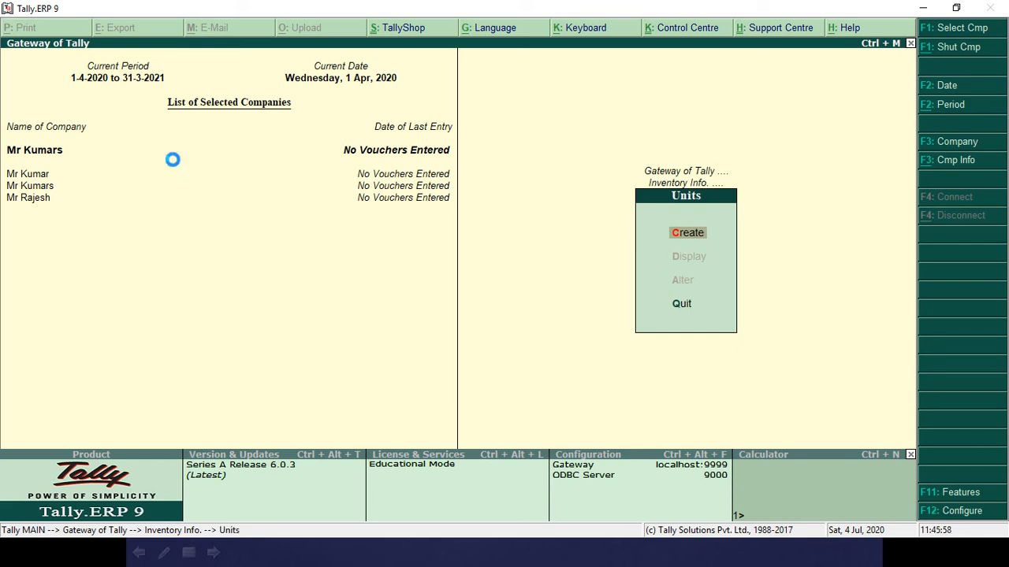
pyautogui.hotkey('alt', 'Tab')
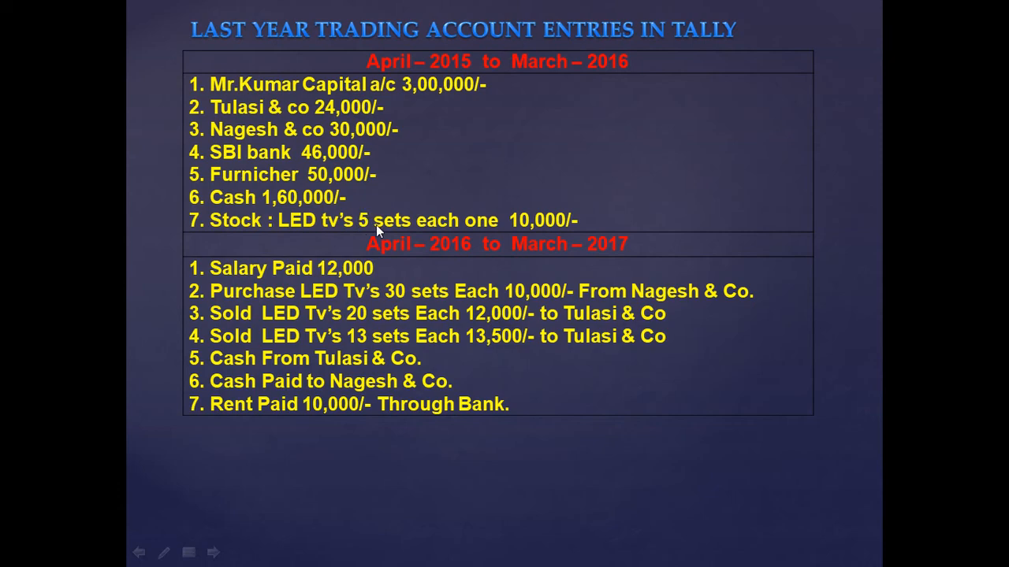
pyautogui.hotkey('alt', 'Tab')
pyautogui.write('sets')
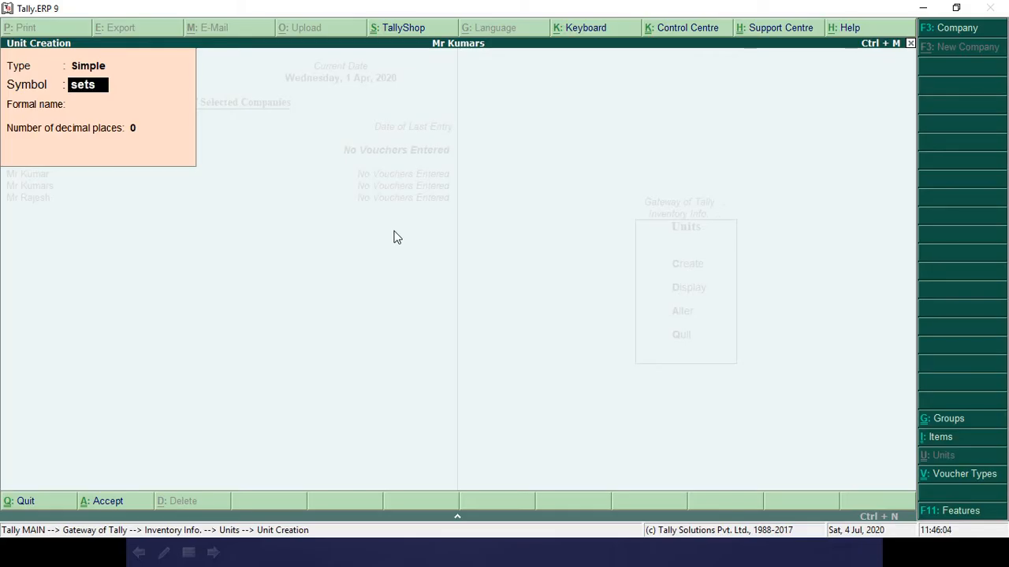
pyautogui.press('Return')
pyautogui.press('Return')
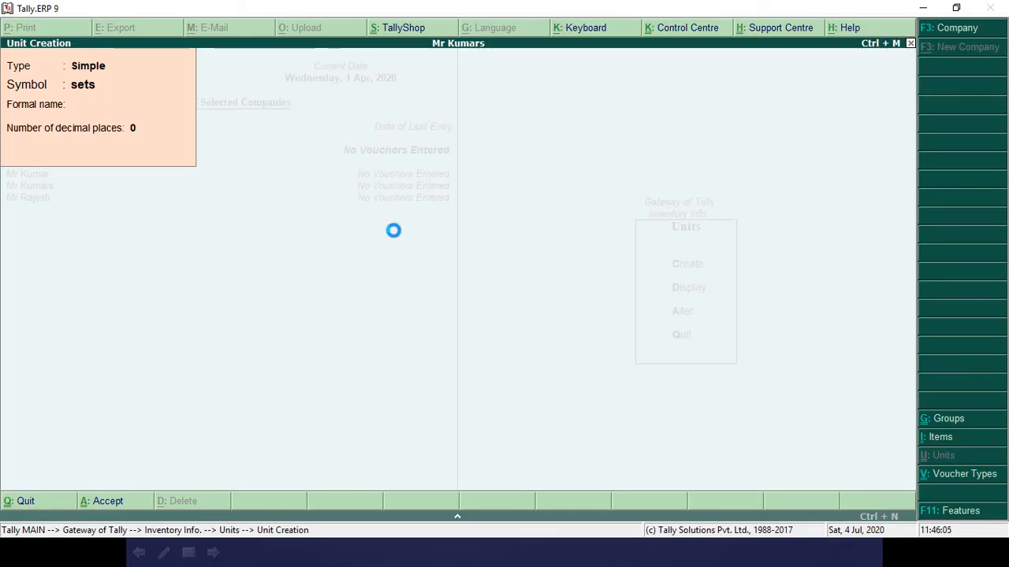
pyautogui.press('Escape')
pyautogui.press('Return')
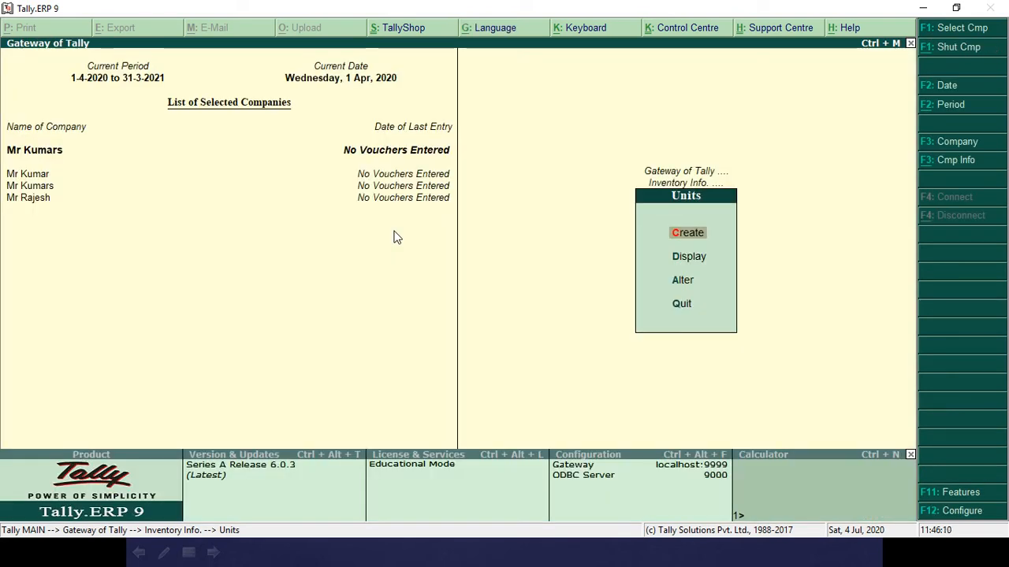
# Review the LED TV entries on the PowerPoint slide and open single stock item creation in Tally.ERP 9
pyautogui.press('Escape')
pyautogui.press('Up')
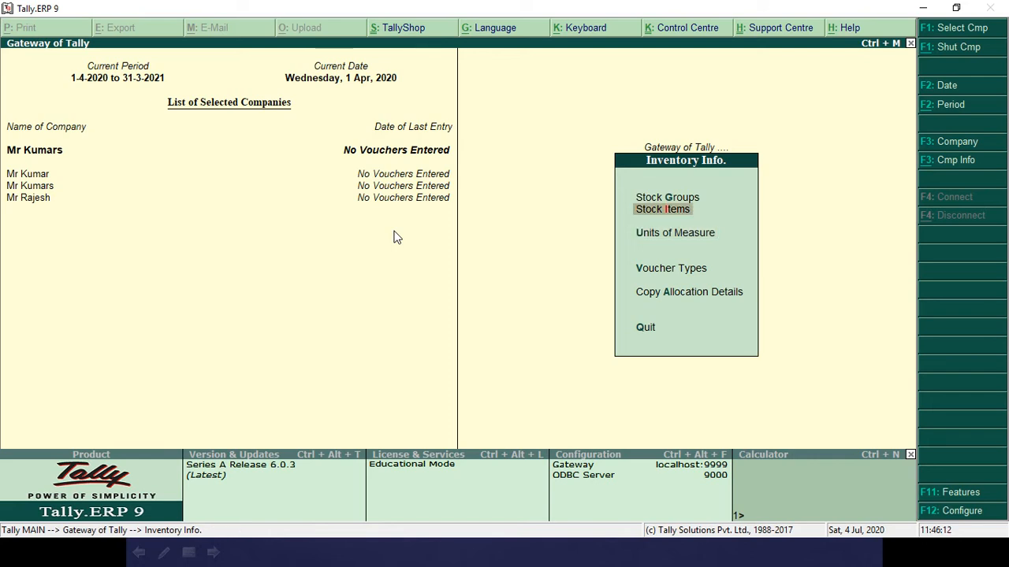
pyautogui.press('Return')
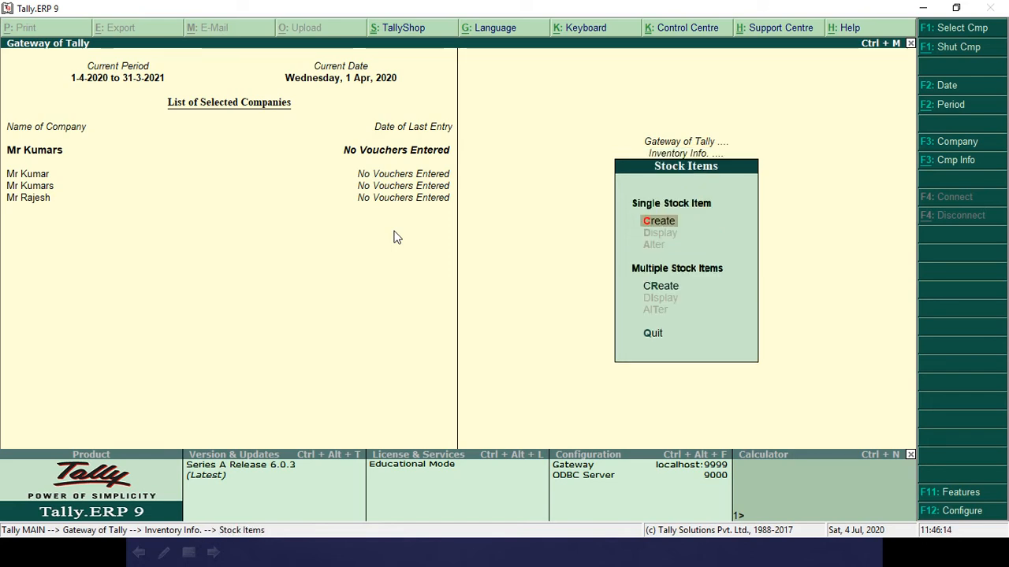
pyautogui.hotkey('alt', 'Tab')
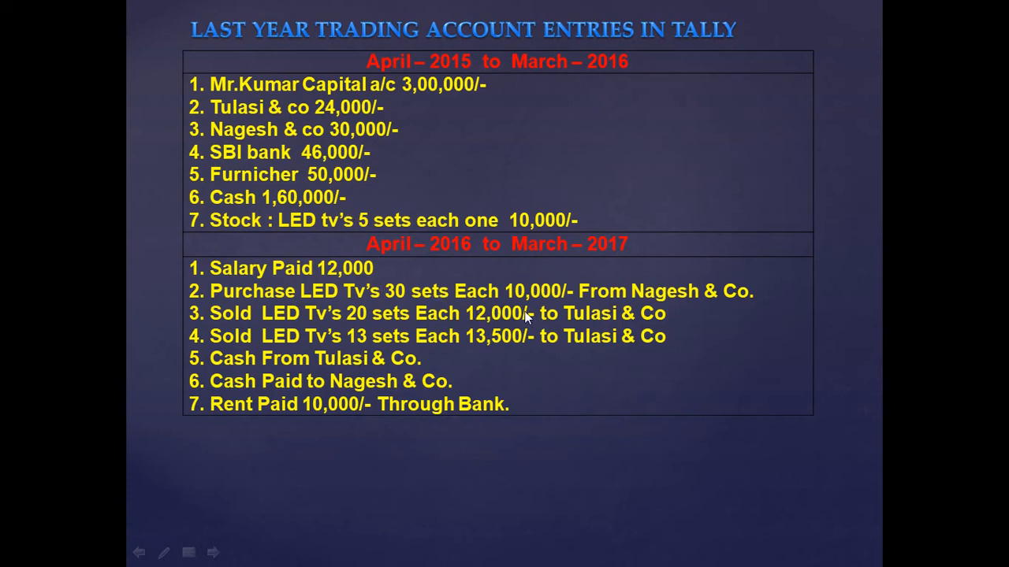
pyautogui.hotkey('alt', 'Tab')
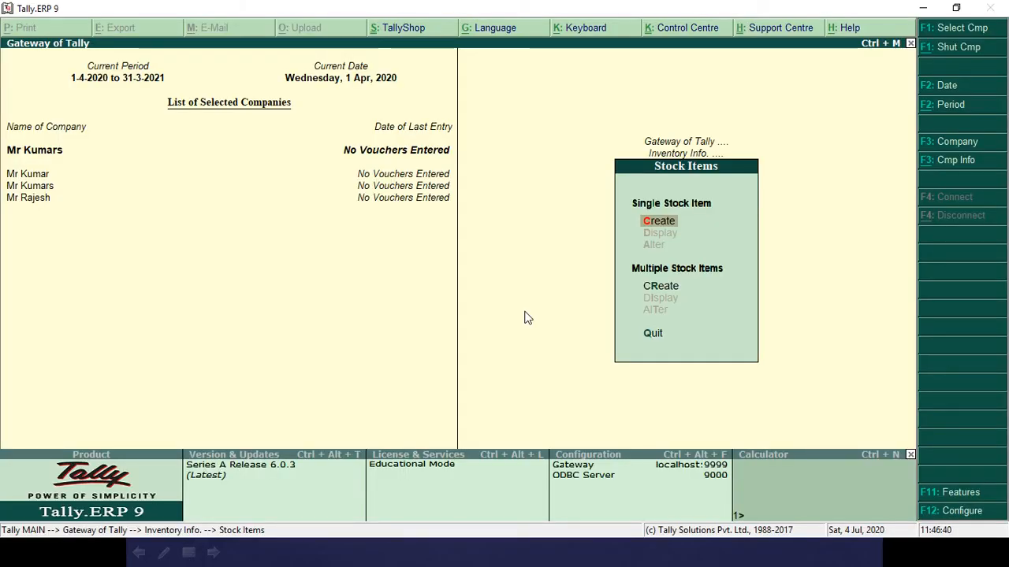
pyautogui.click(681, 224)
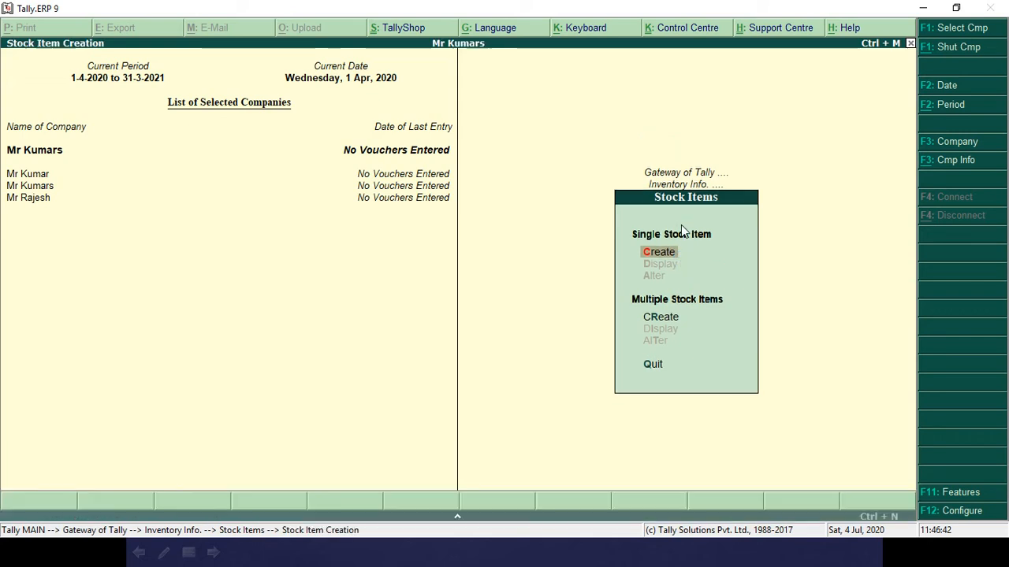
# Name the stock item LED Tv's as on the slide, keep it under Primary and choose sets as its unit
pyautogui.hotkey('alt', 'Tab')
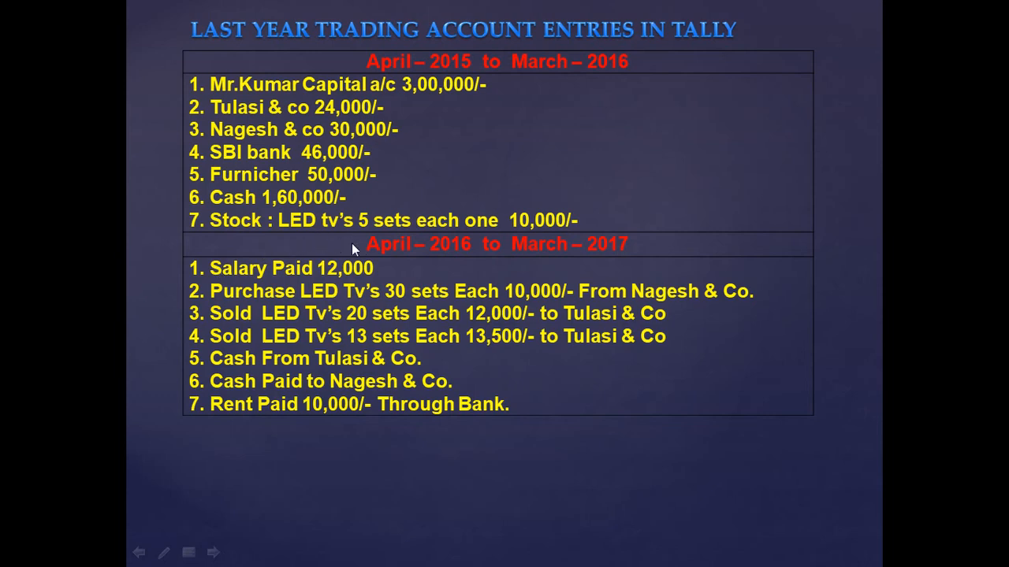
pyautogui.hotkey('alt', 'Tab')
pyautogui.write('LED Tv;')
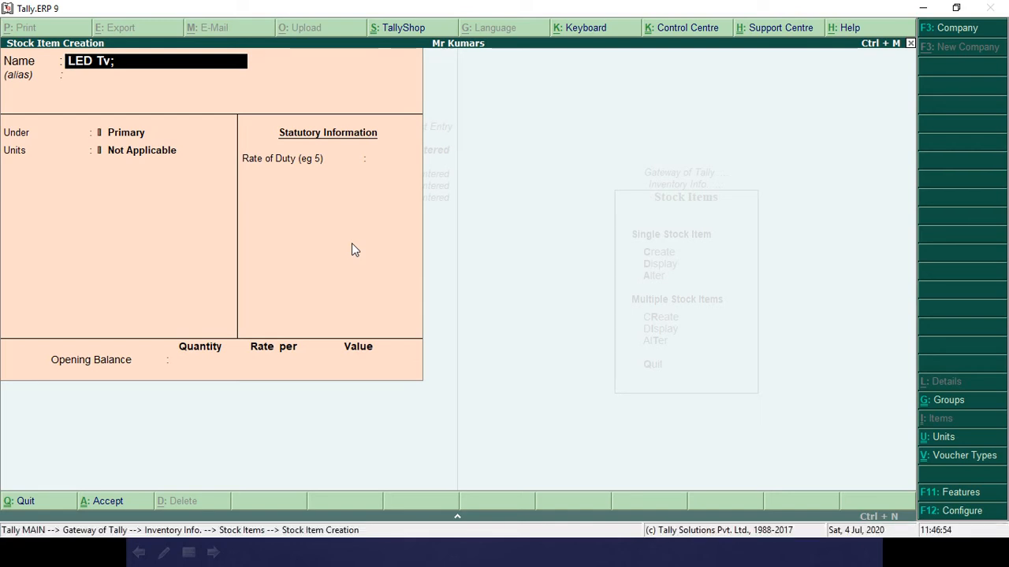
pyautogui.press('BackSpace')
pyautogui.write("'s")
pyautogui.press('Return')
pyautogui.press('Return')
pyautogui.press('Return')
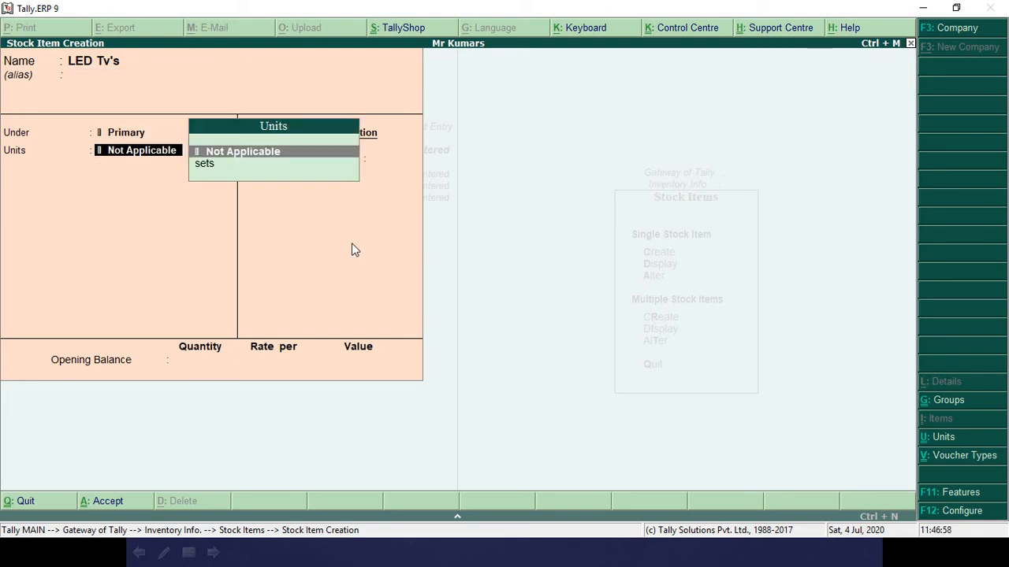
pyautogui.press('Down')
pyautogui.press('Return')
pyautogui.press('Return')
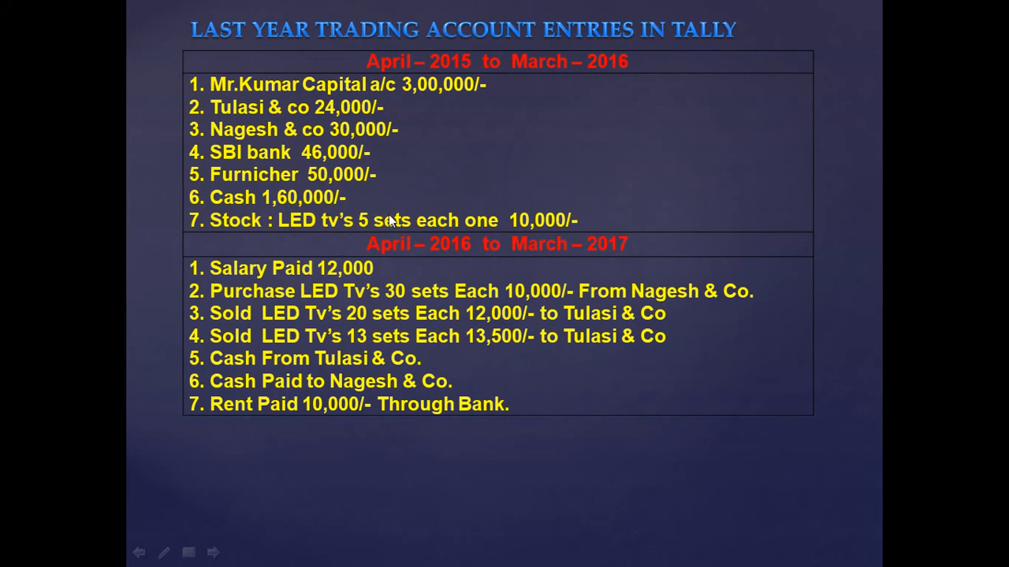
# Enter the slide's opening balance of 5 sets at a rate of 10,000 per set for LED Tv's and save the item
pyautogui.hotkey('alt', 'Tab')
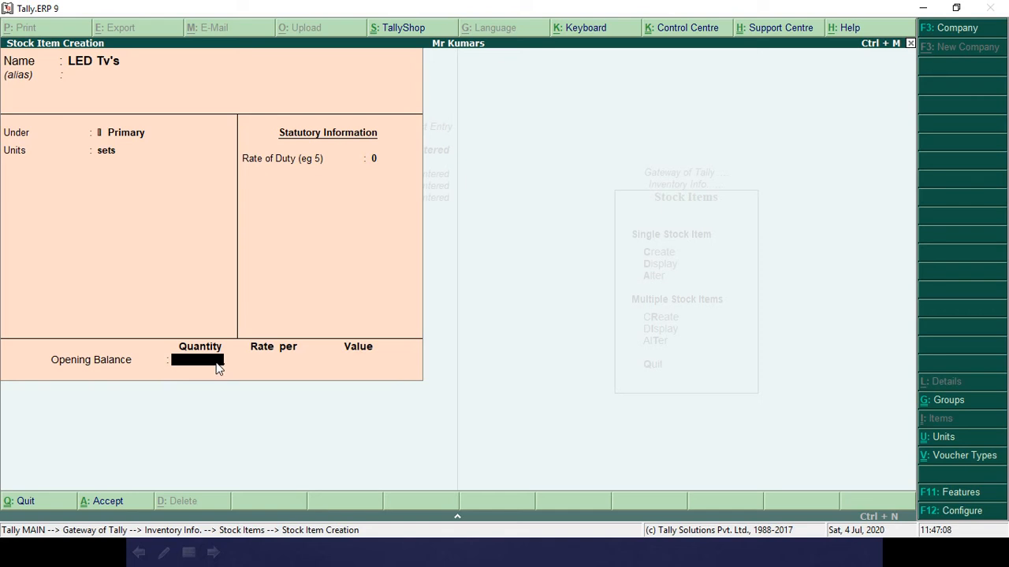
pyautogui.write('5')
pyautogui.press('Return')
pyautogui.hotkey('alt', 'Tab')
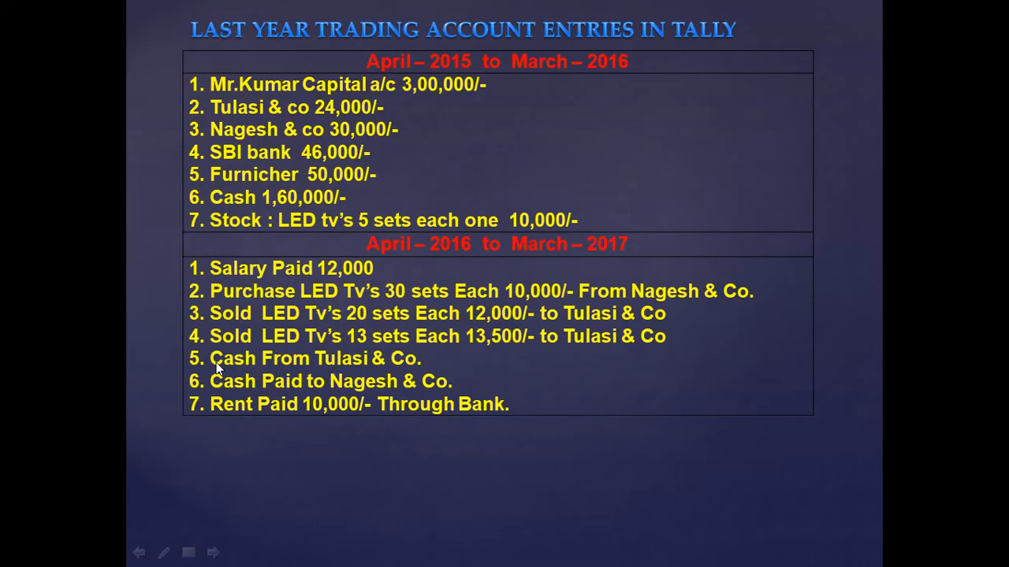
pyautogui.hotkey('alt', 'Tab')
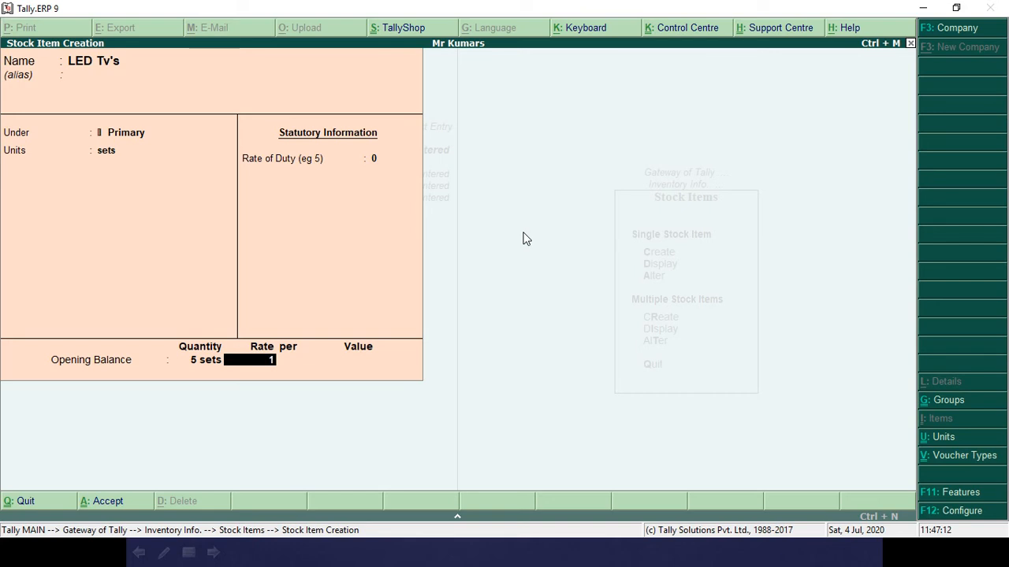
pyautogui.write('10,000')
pyautogui.press('Return')
pyautogui.press('Return')
pyautogui.press('Return')
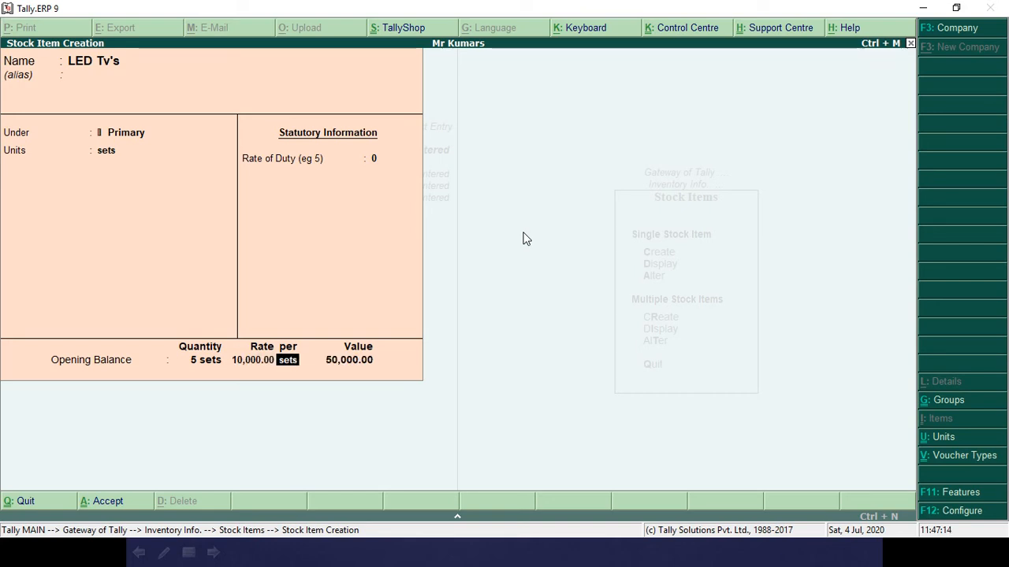
pyautogui.press('y')
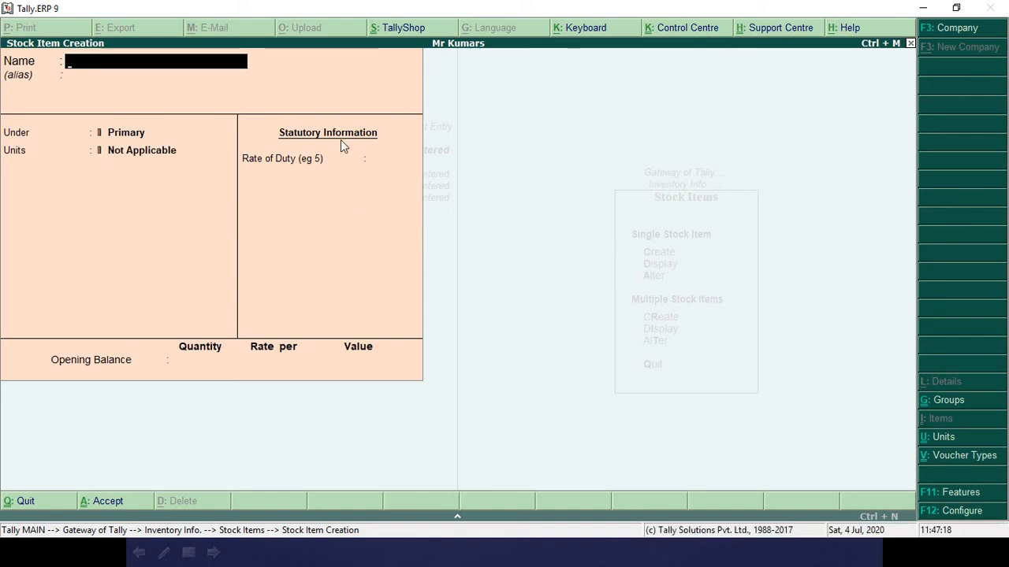
# Leave stock item creation, return to the Gateway of Tally and open Accounting Vouchers
pyautogui.press('Escape')
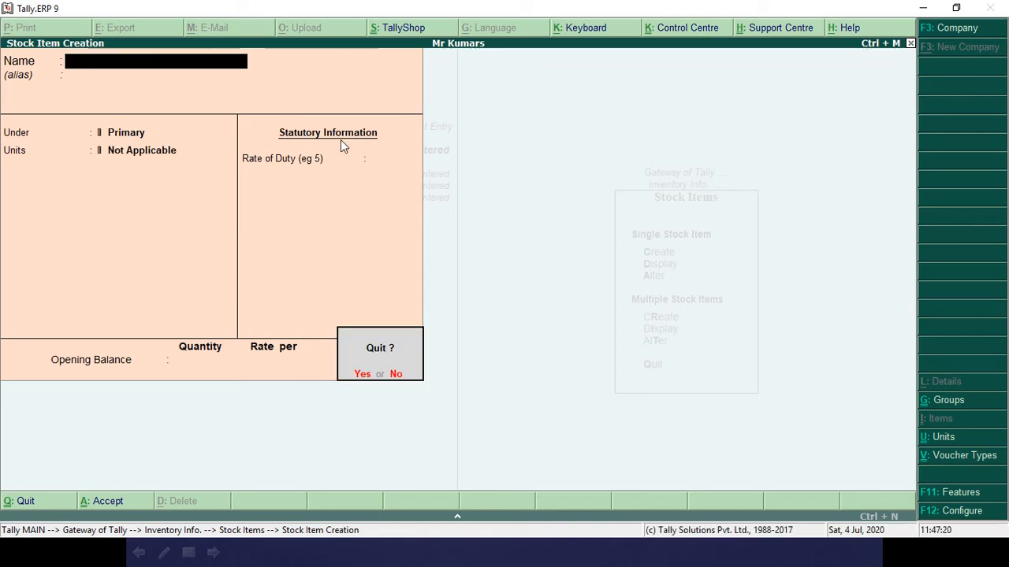
pyautogui.press('y')
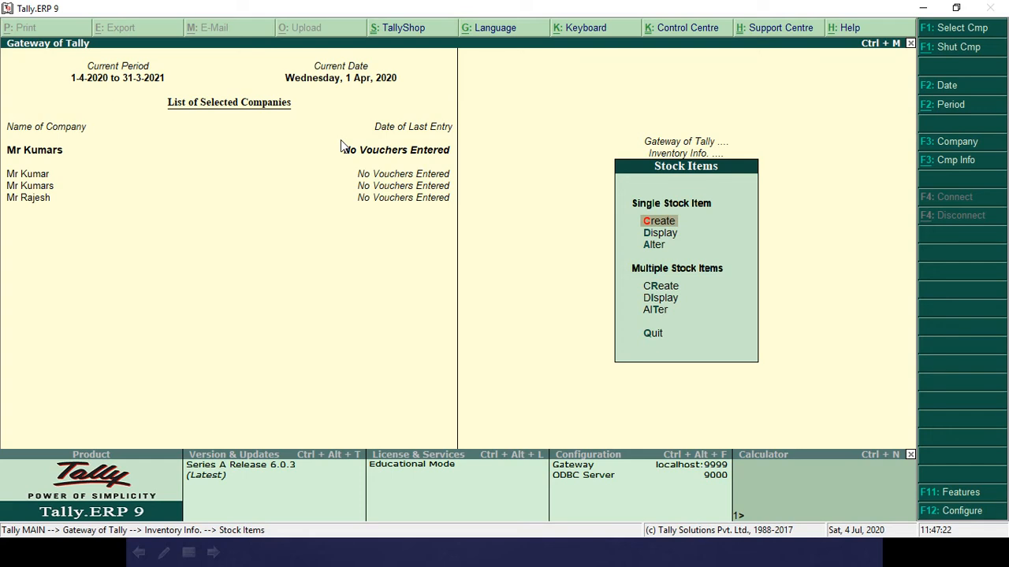
pyautogui.press('Escape')
pyautogui.press('Escape')
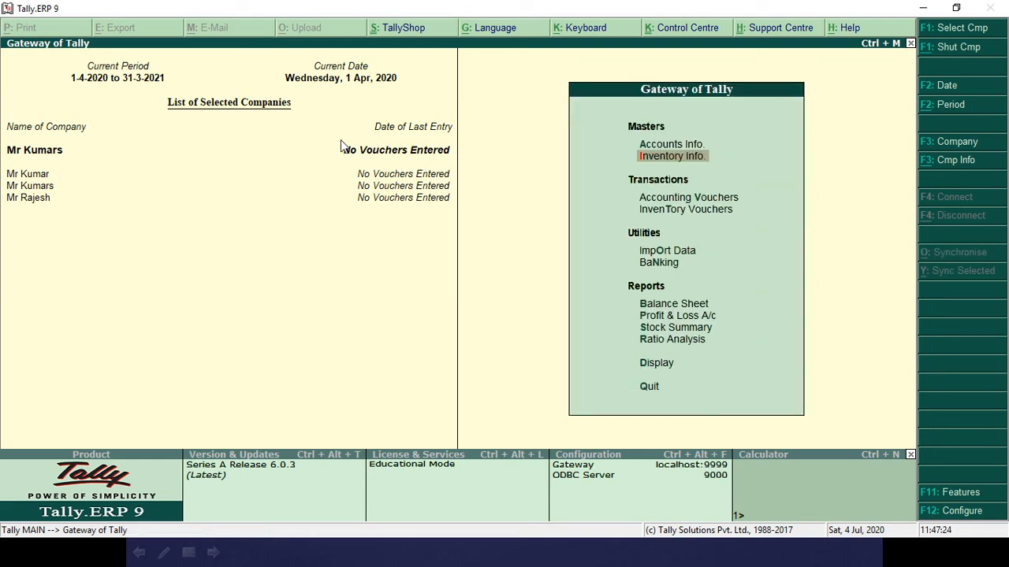
pyautogui.press('Down')
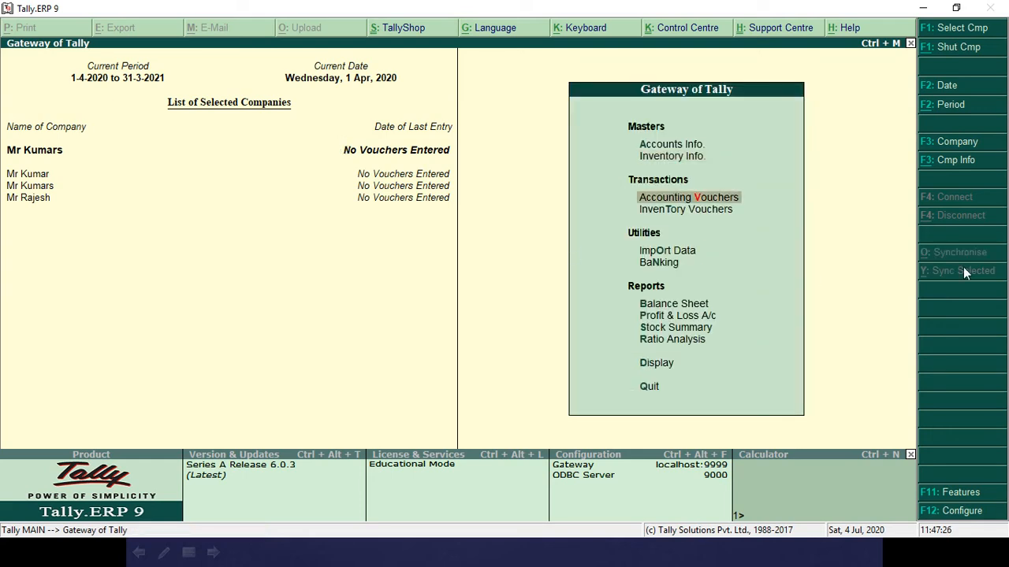
pyautogui.press('Return')
# Consult the slide and enter 30 sets of LED Tv's at 10,000 per set in the Nagesh & Co purchase voucher
pyautogui.hotkey('alt', 'Tab')
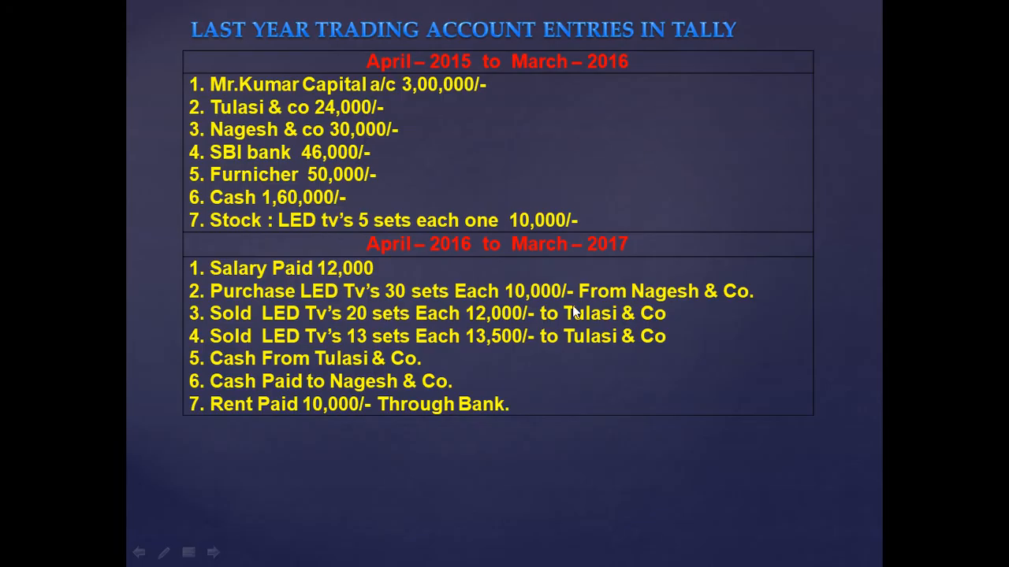
pyautogui.hotkey('alt', 'Tab')
pyautogui.write('30')
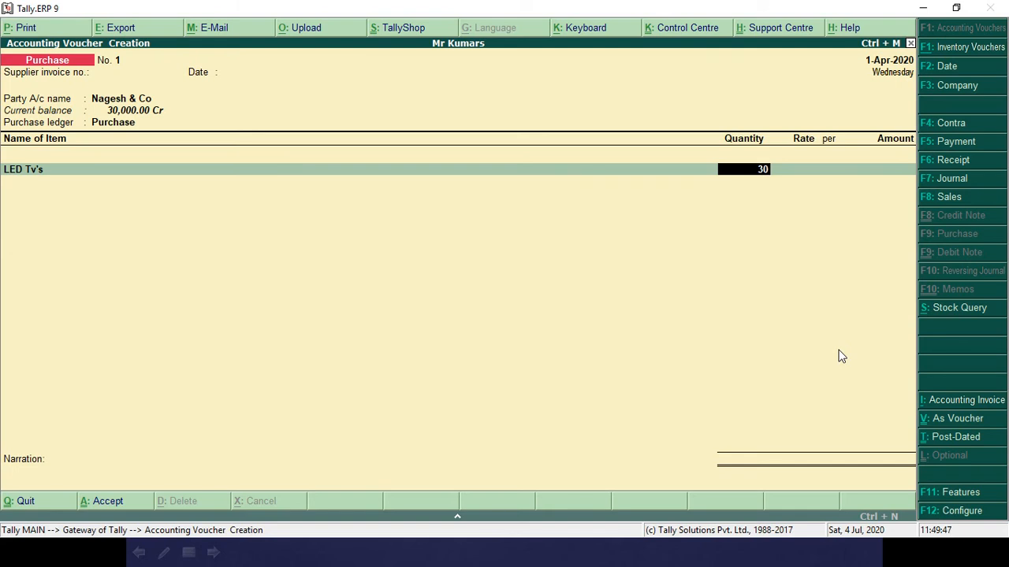
pyautogui.press('Return')
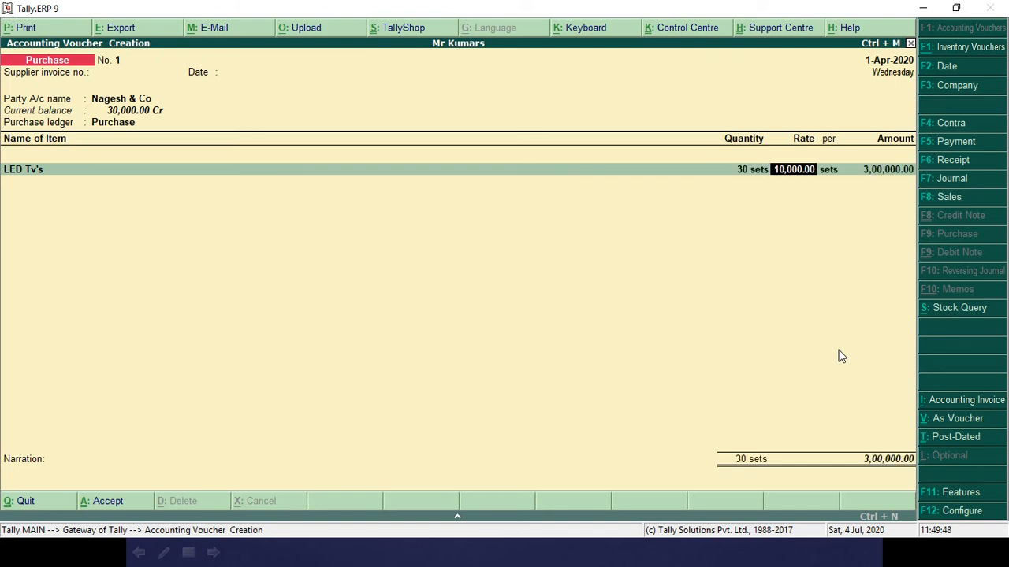
pyautogui.press('Return')
pyautogui.press('Return')
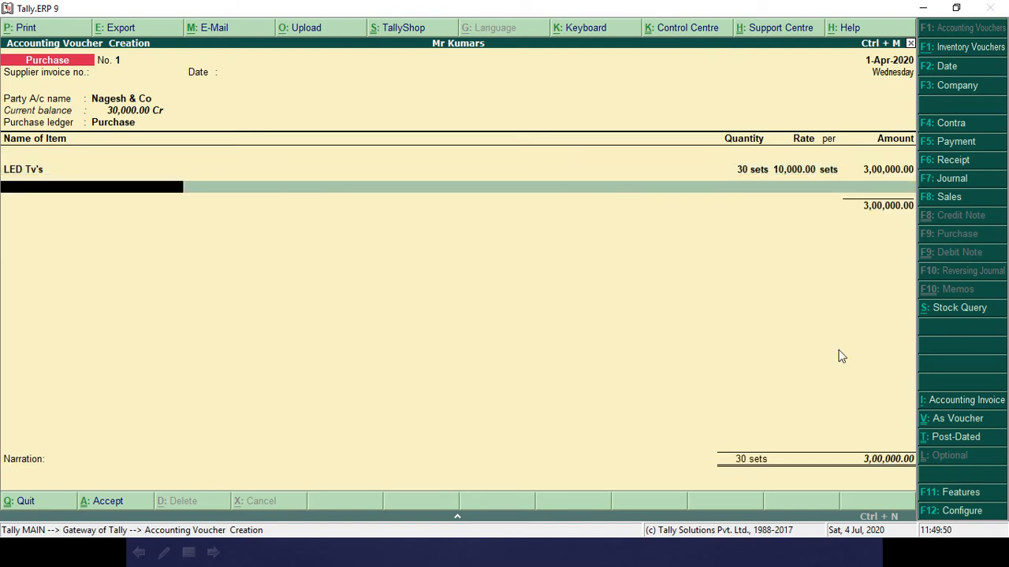
# Check the purchase entry against the slide, end the item list without a narration and save the purchase voucher
pyautogui.hotkey('alt', 'Tab')
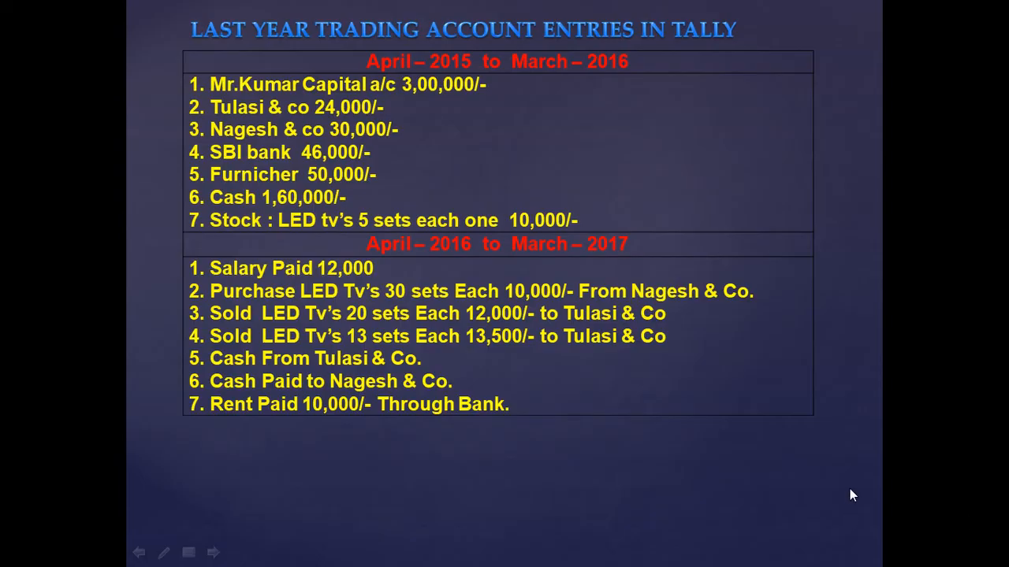
pyautogui.hotkey('alt', 'Tab')
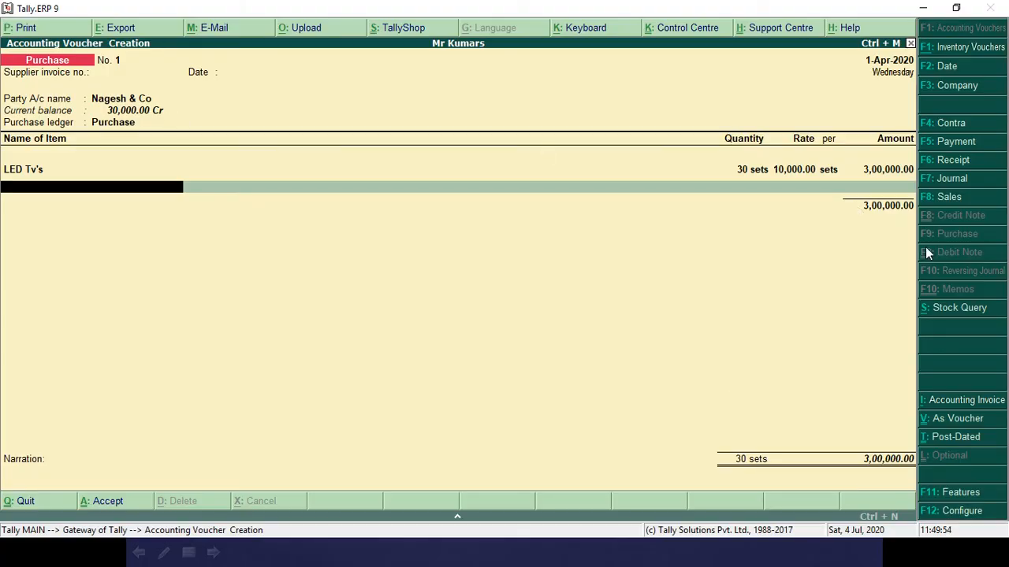
pyautogui.press('Return')
pyautogui.press('Return')
pyautogui.press('Return')
pyautogui.press('Return')
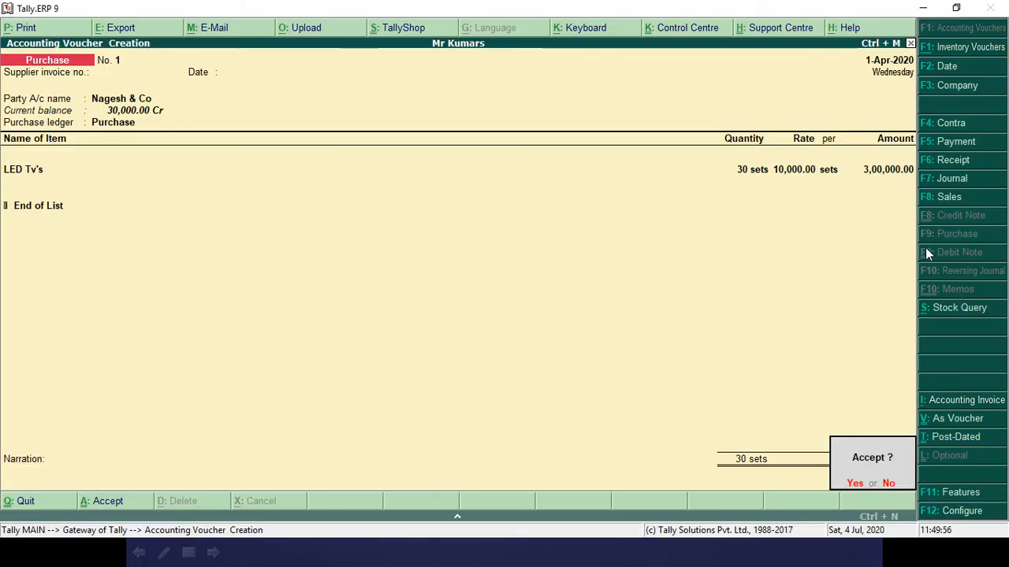
pyautogui.press('Return')
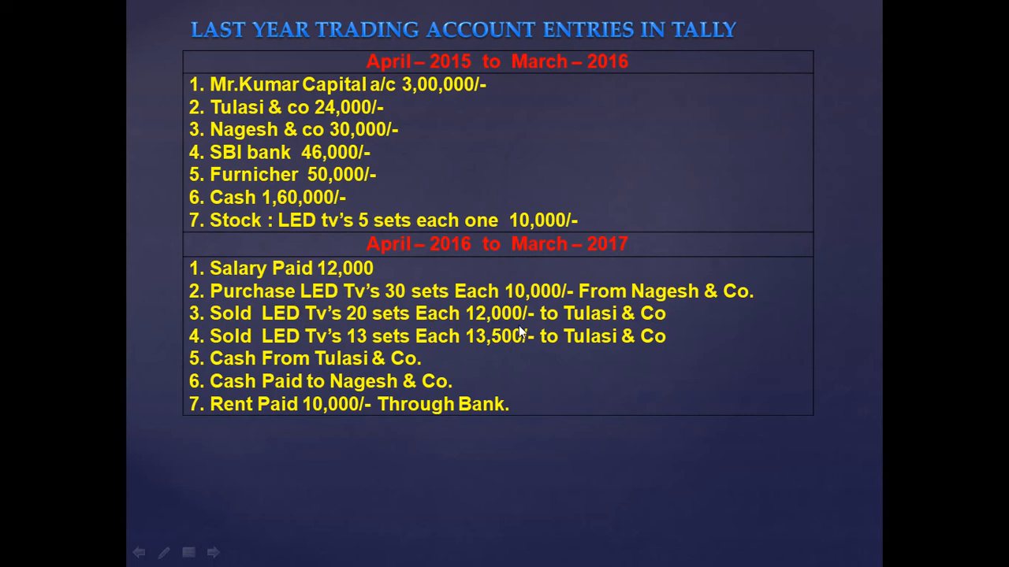
# Switch from the slide to Tally.ERP 9, start a Sales voucher and choose Tulusi & Co as the party account
pyautogui.hotkey('alt', 'Tab')
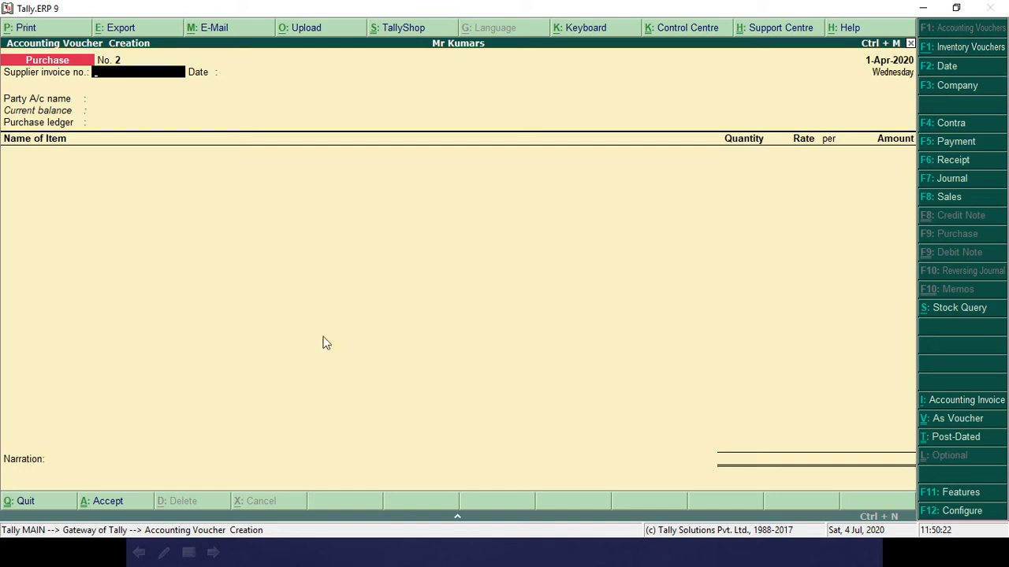
pyautogui.click(939, 200)
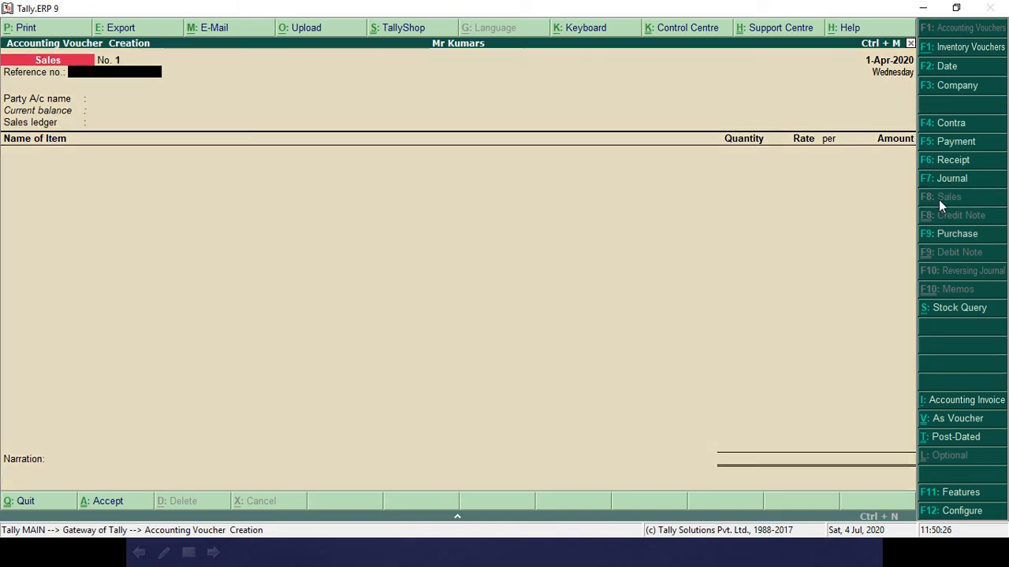
pyautogui.press('Return')
pyautogui.hotkey('alt', 'Tab')
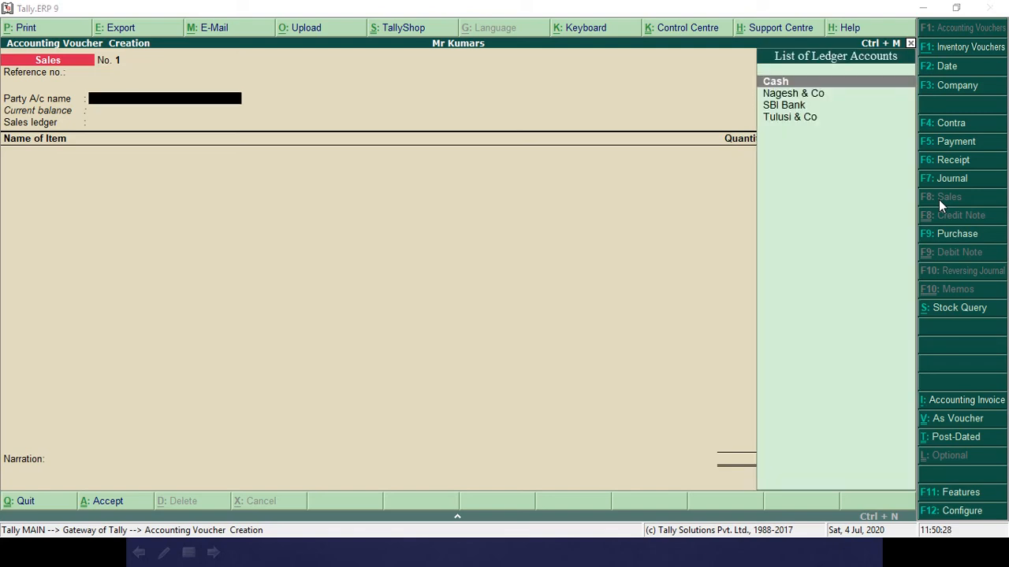
pyautogui.hotkey('alt', 'Tab')
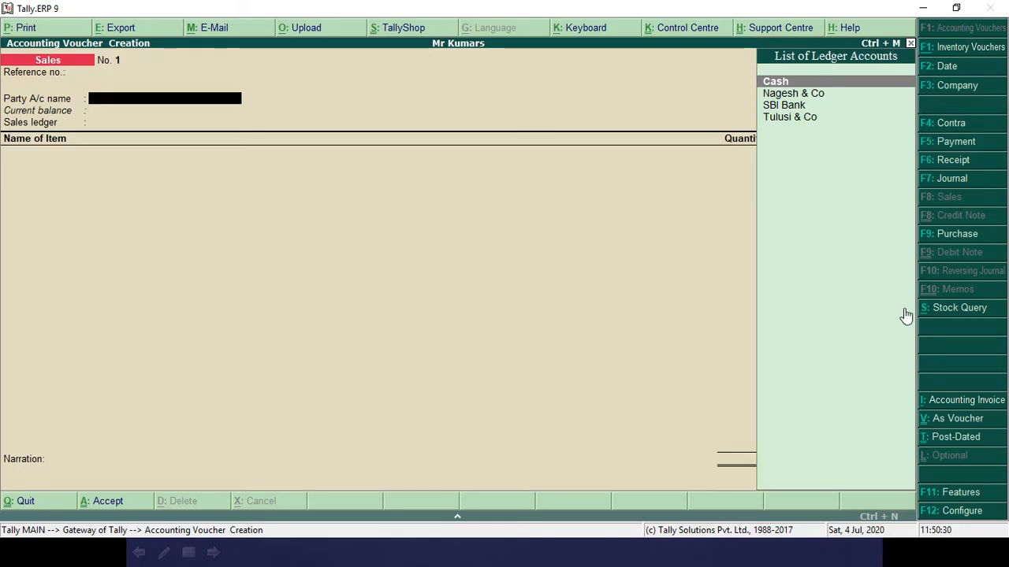
pyautogui.press('Down')
pyautogui.press('Down')
pyautogui.press('Down')
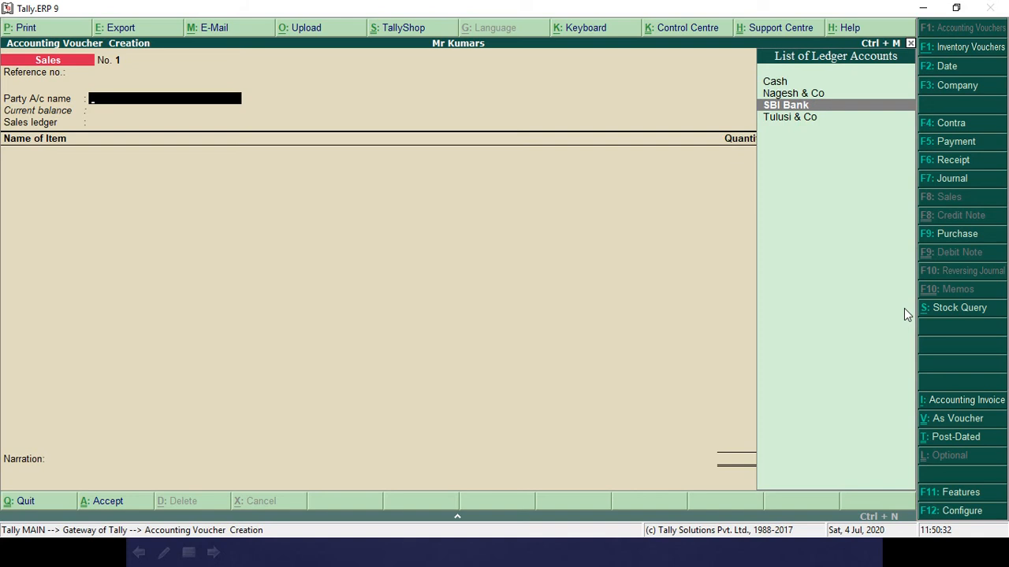
pyautogui.press('Return')
# Accept the despatch, order and buyer details for Tulusi & Co without adding anything
pyautogui.press('Return')
pyautogui.press('Return')
pyautogui.press('Return')
pyautogui.press('Return')
pyautogui.press('Return')
pyautogui.press('Return')
pyautogui.press('Return')
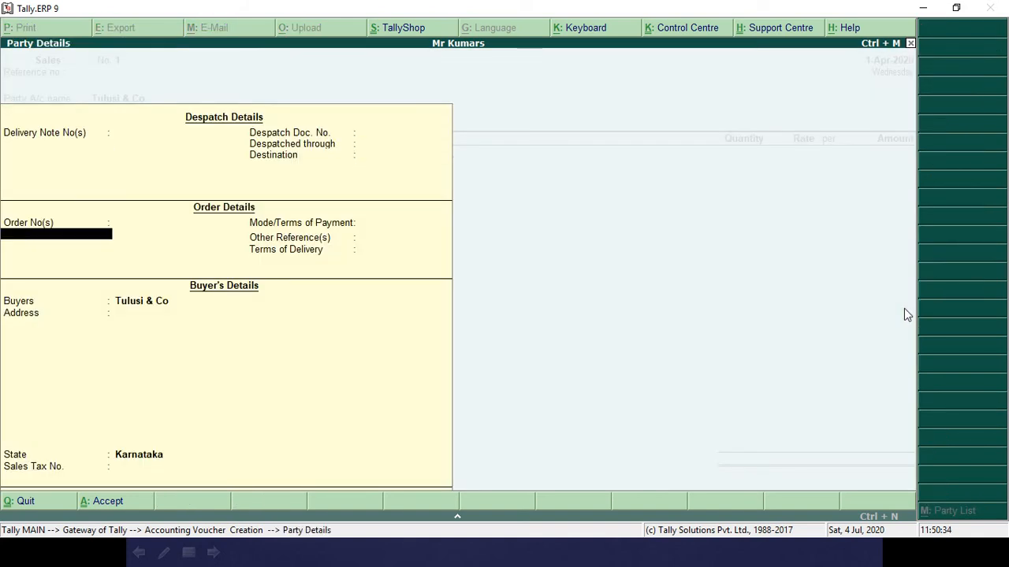
pyautogui.press('Return')
pyautogui.press('Return')
pyautogui.press('Return')
pyautogui.press('Return')
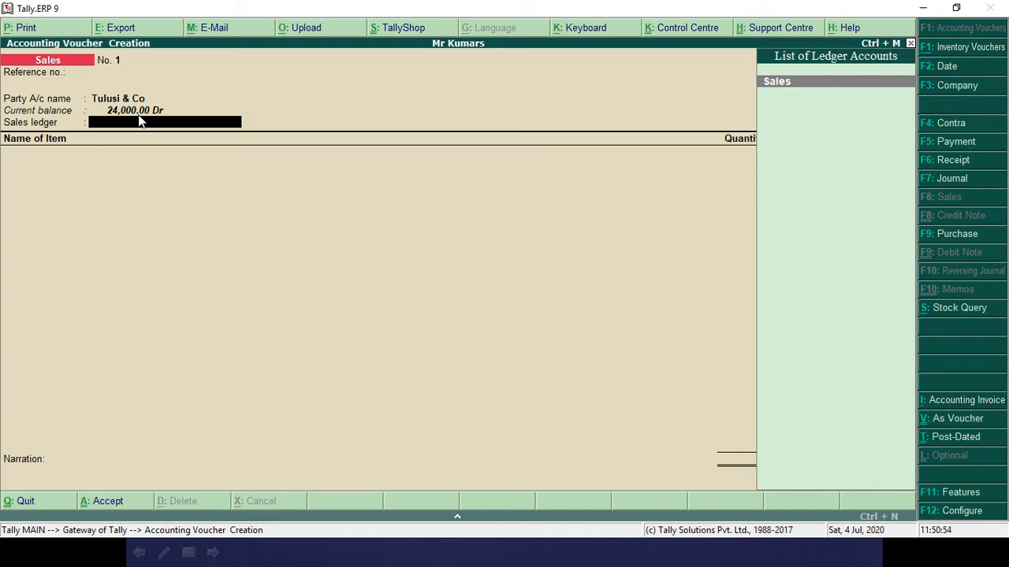
# Choose the Sales ledger and the LED Tv's item, consult the slide, and enter a quantity of 30 sets
pyautogui.press('Return')
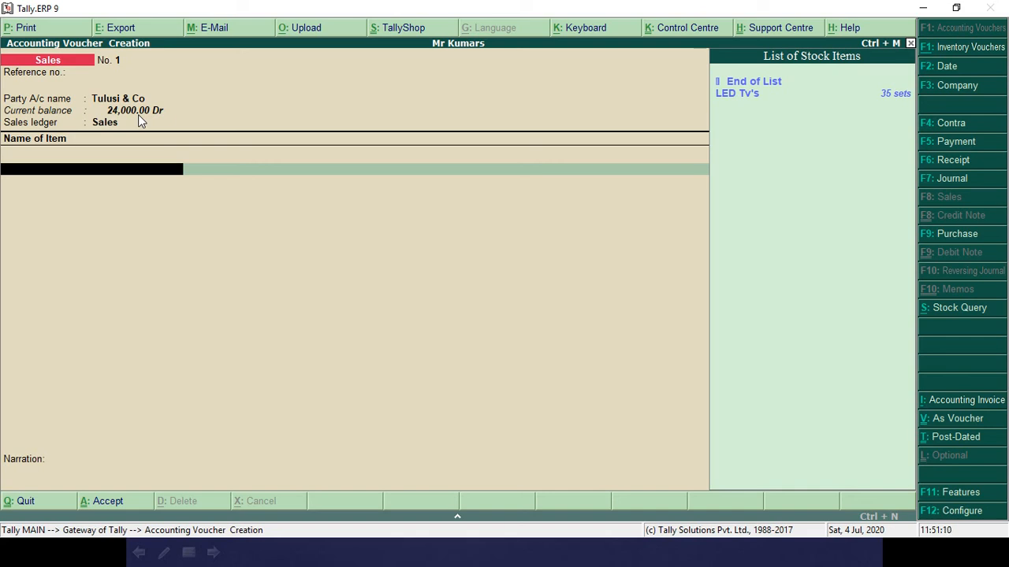
pyautogui.press('Down')
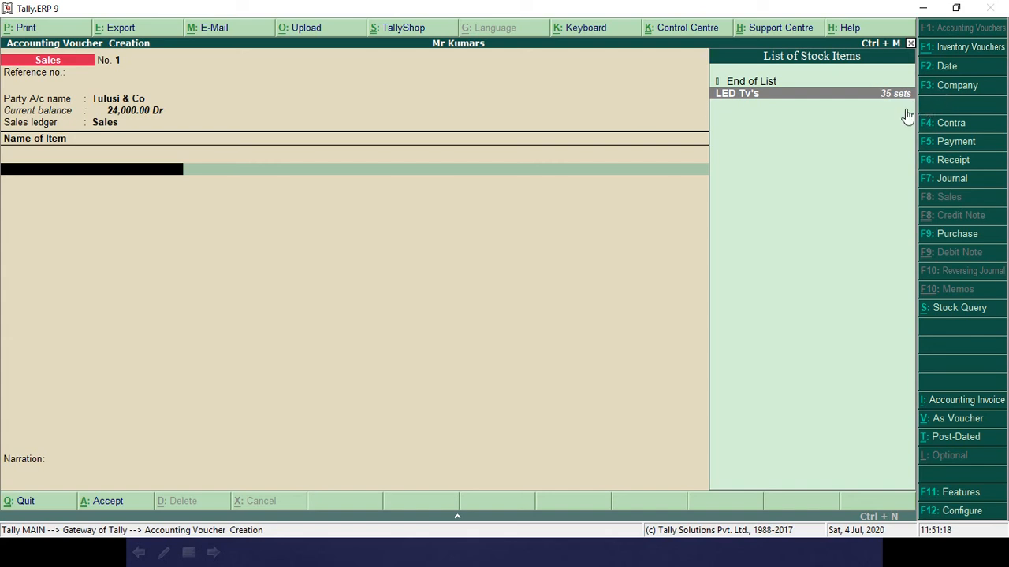
pyautogui.press('Return')
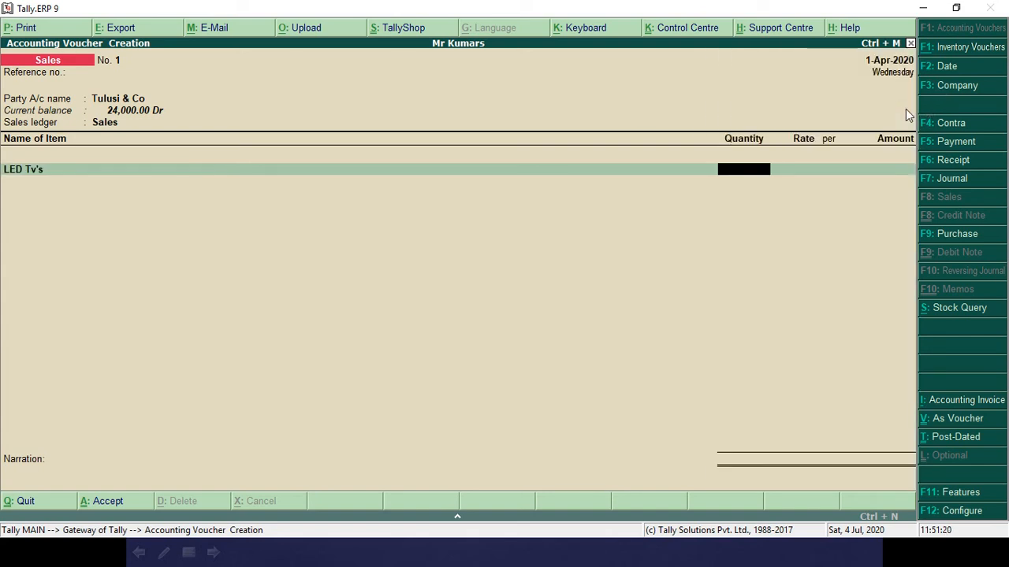
pyautogui.hotkey('alt', 'Tab')
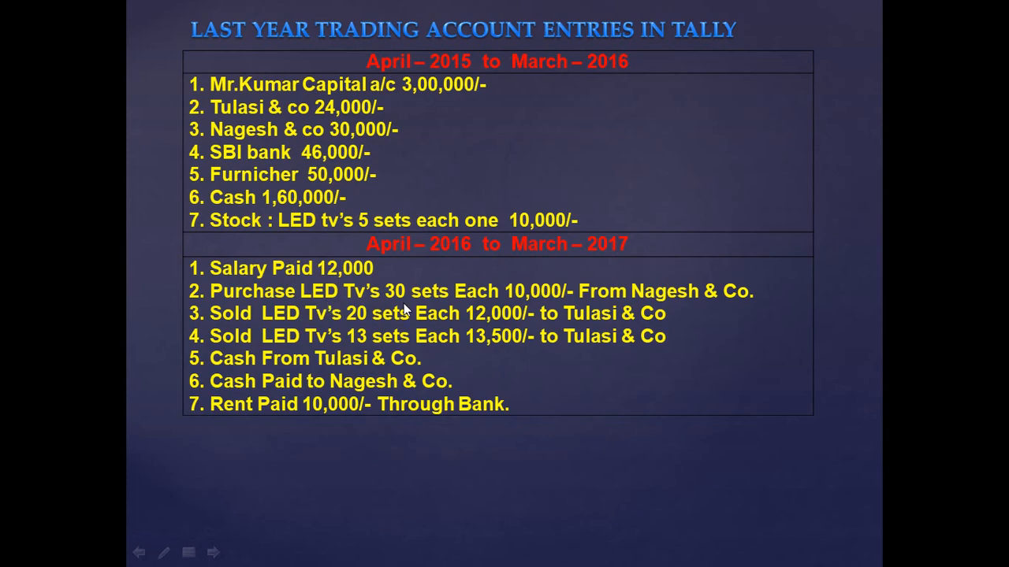
pyautogui.hotkey('alt', 'Tab')
pyautogui.write('30')
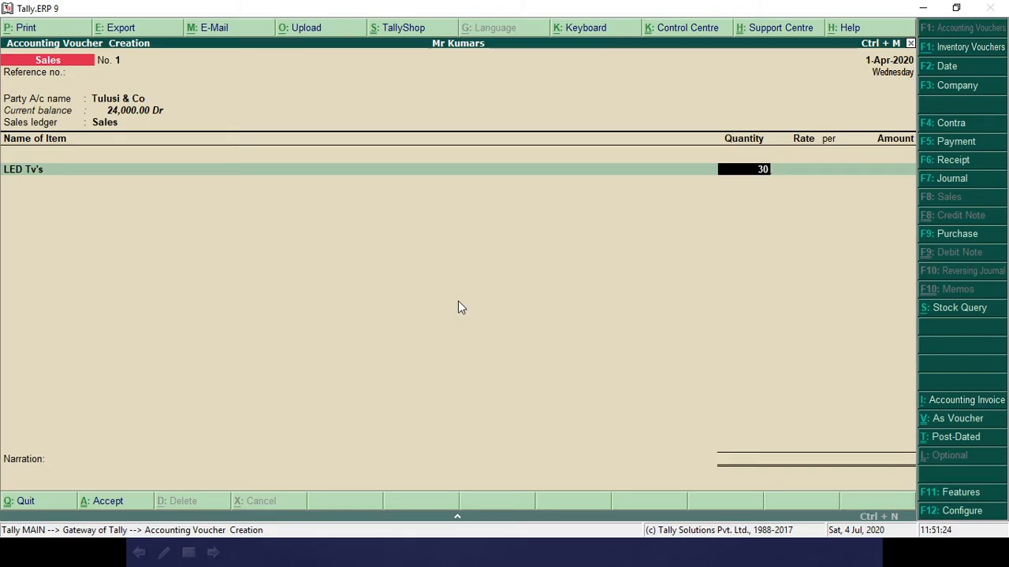
pyautogui.press('Return')
# Compare the first sale on the slide with the Tally.ERP 9 voucher and correct the LED Tv's quantity to 20 sets
pyautogui.hotkey('alt', 'Tab')
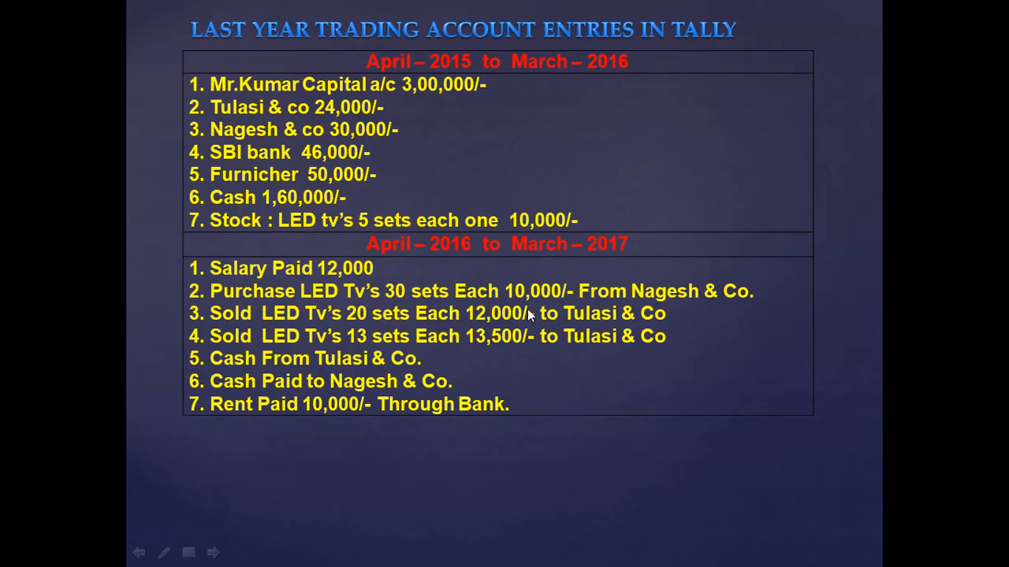
pyautogui.hotkey('alt', 'Tab')
pyautogui.hotkey('alt', 'Tab')
pyautogui.hotkey('alt', 'Tab')
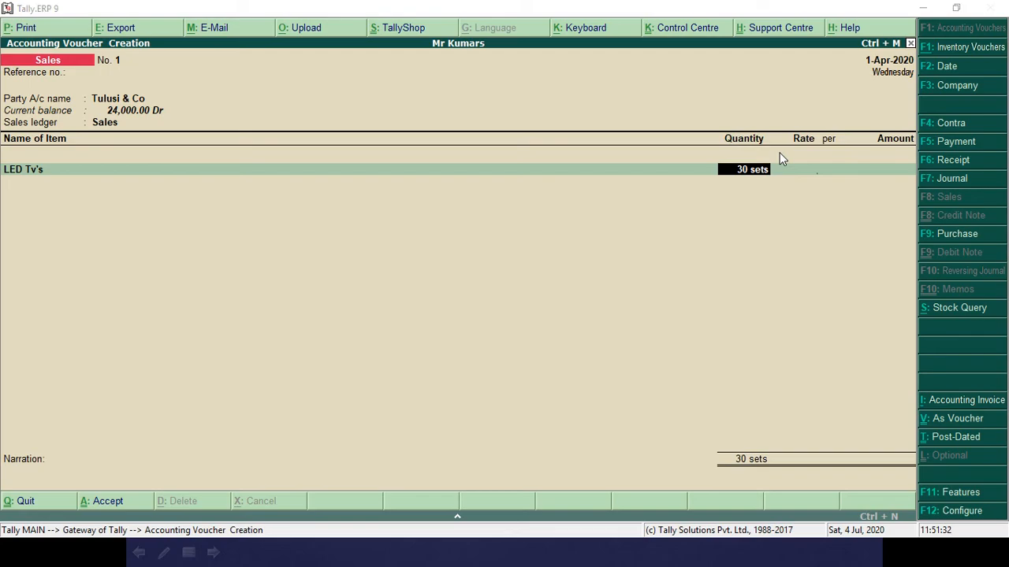
pyautogui.hotkey('alt', 'Tab')
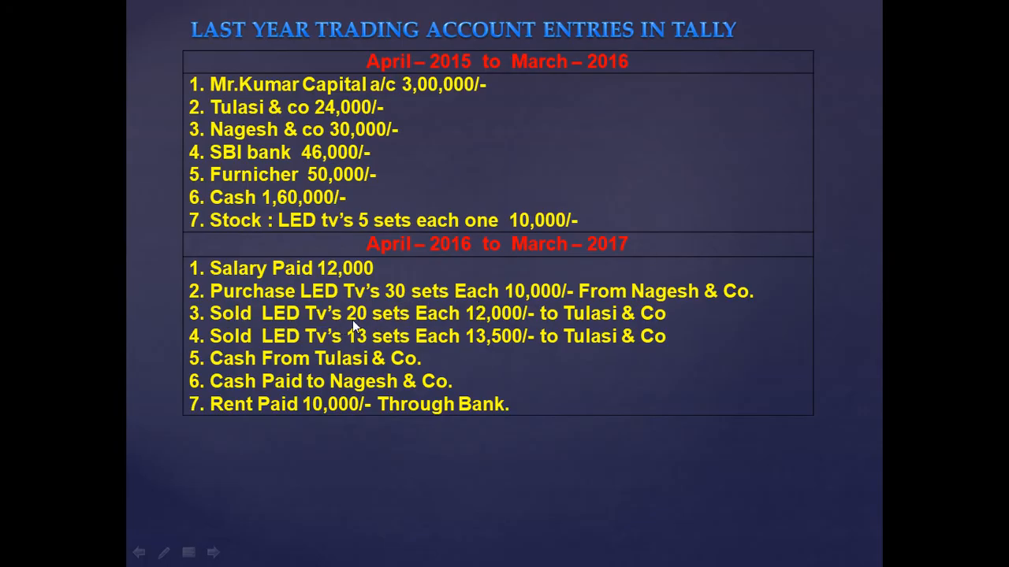
pyautogui.hotkey('alt', 'Tab')
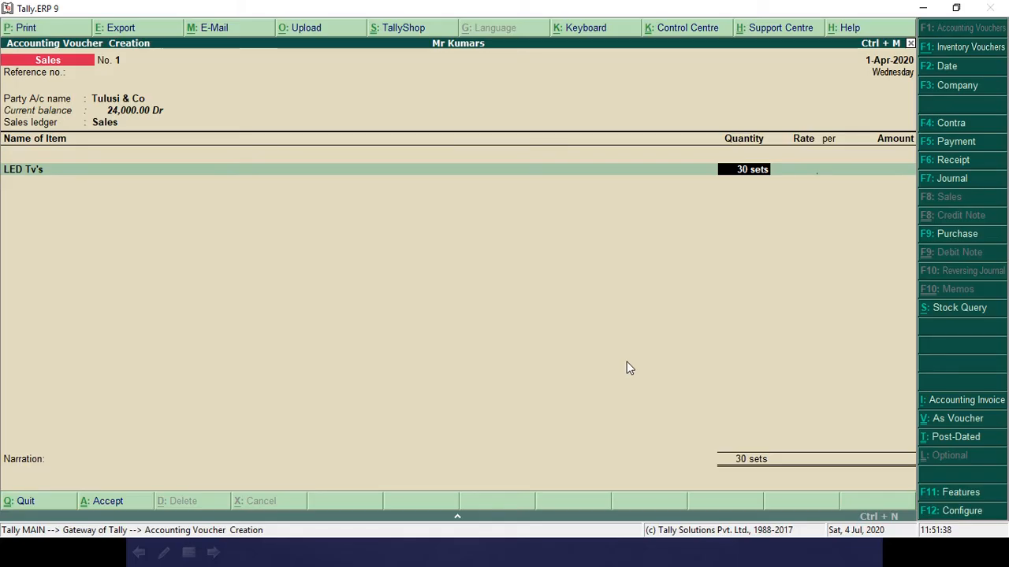
pyautogui.write('20')
pyautogui.press('Return')
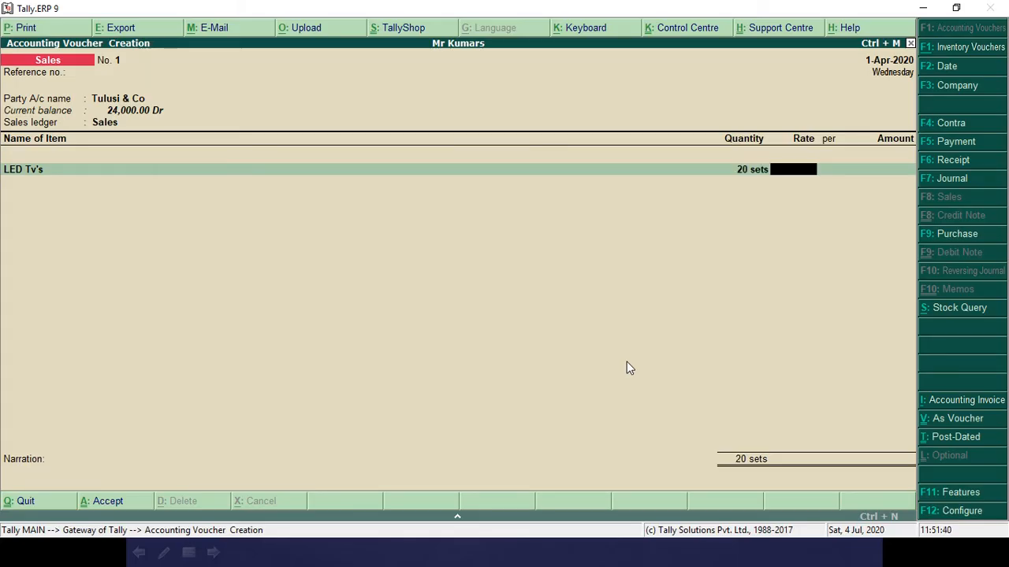
# Consult the slide and set the rate of the 20-set LED Tv's line to 12,000 per set
pyautogui.hotkey('alt', 'Tab')
pyautogui.hotkey('alt', 'Tab')
pyautogui.write('12000')
pyautogui.press('Return')
pyautogui.press('Return')
pyautogui.press('Return')
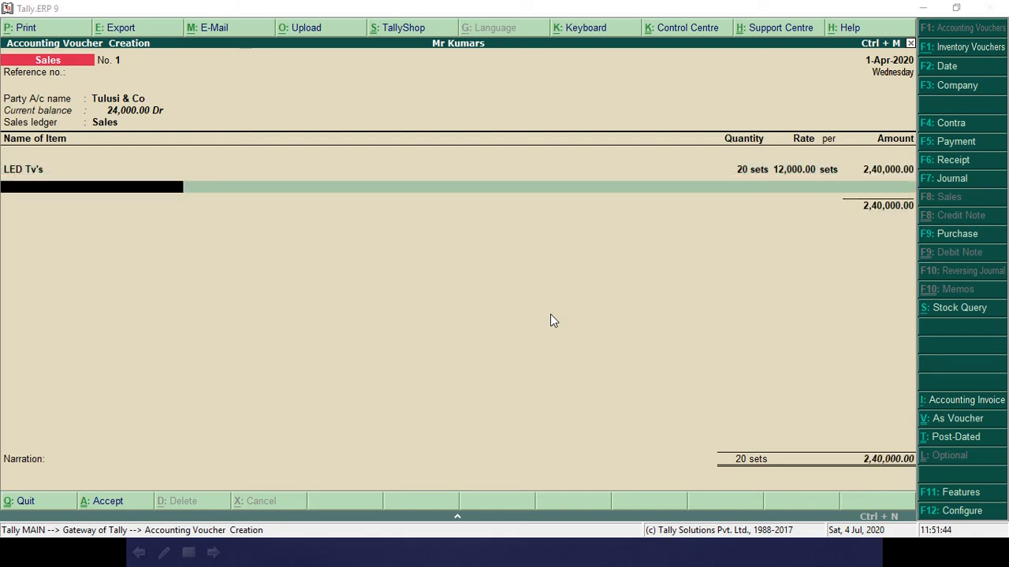
# Check the second sale on the slide and add another LED Tv's line with a quantity of 13 sets
pyautogui.hotkey('alt', 'Tab')
pyautogui.hotkey('alt', 'Tab')
pyautogui.write('Le')
pyautogui.press('Return')
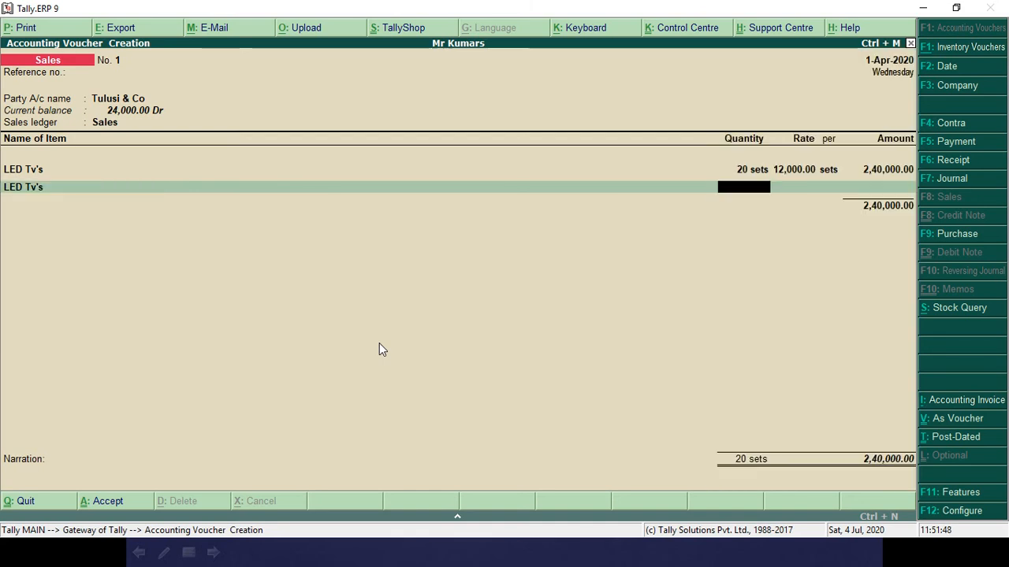
pyautogui.write('13')
pyautogui.press('Return')
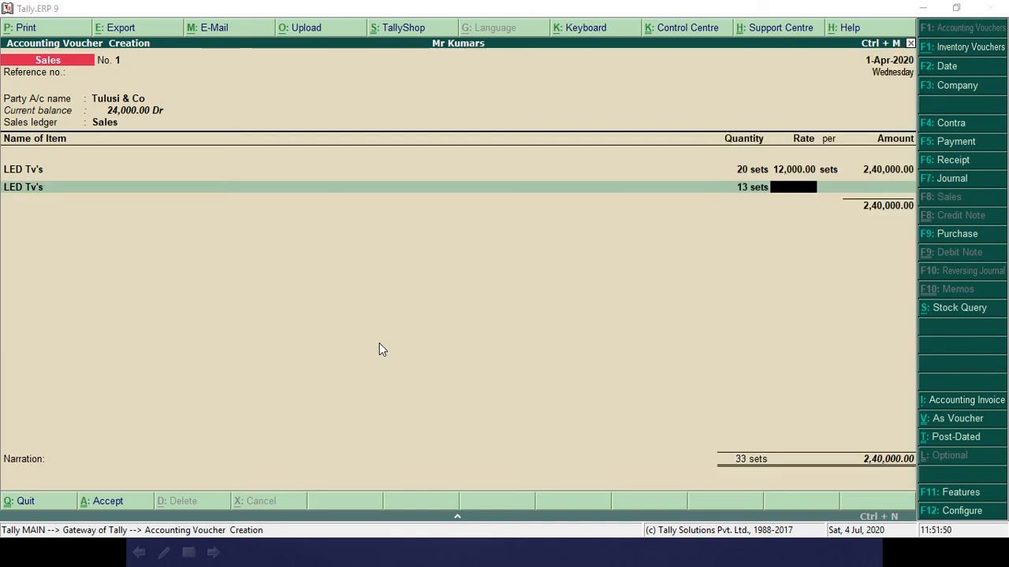
# Consult the slide and set the rate of the 13-set LED Tv's line to 13,500 per set, accepting its amount
pyautogui.hotkey('alt', 'Tab')
pyautogui.hotkey('alt', 'Tab')
pyautogui.write('13500')
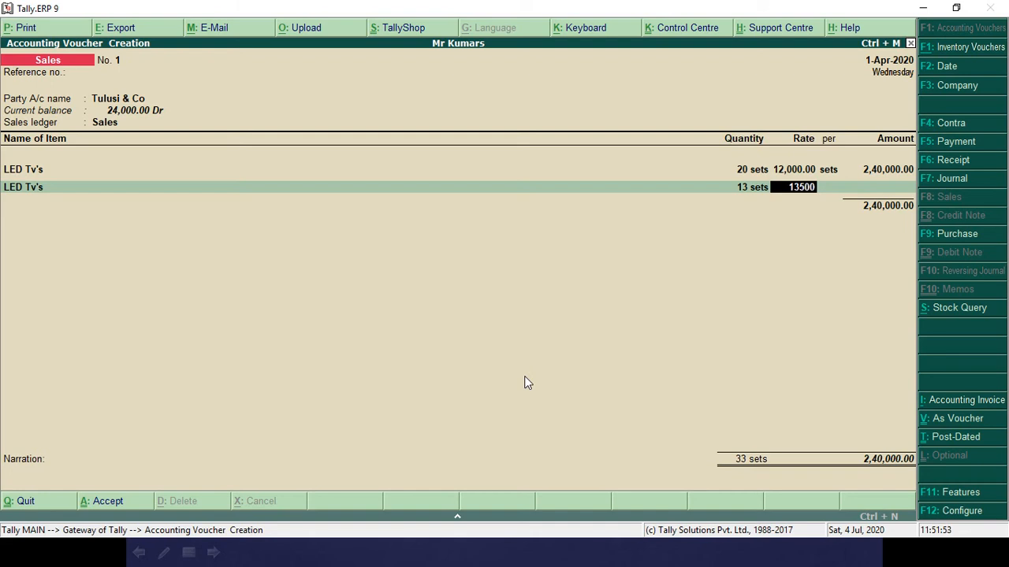
pyautogui.press('Return')
pyautogui.press('Return')
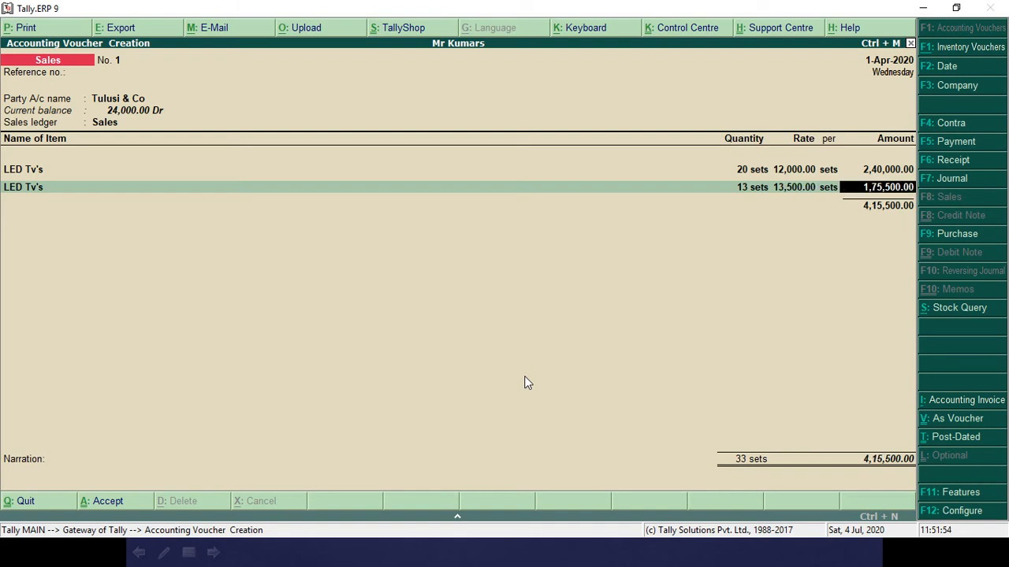
pyautogui.press('Return')
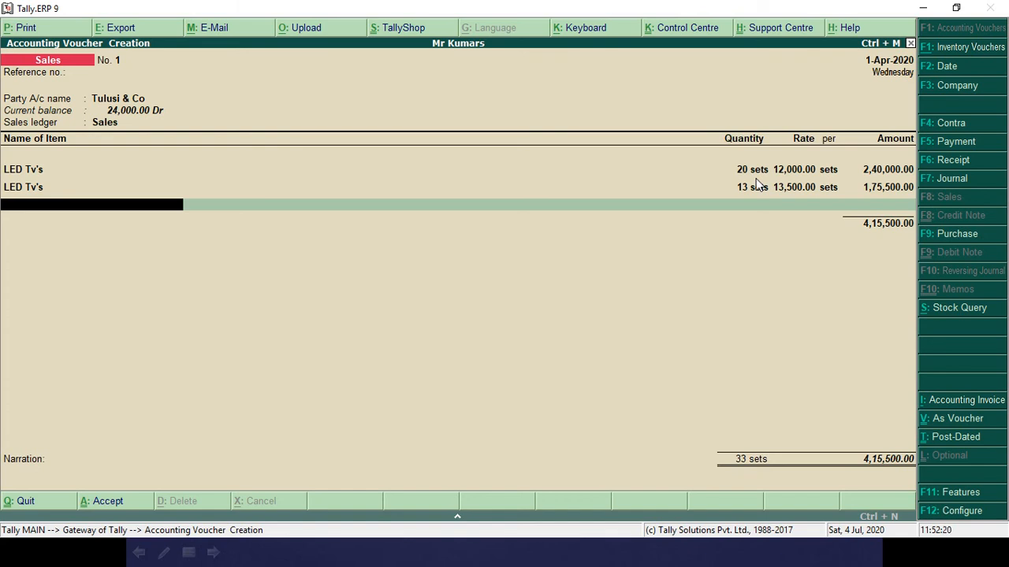
# End the item list without a narration and save the sales voucher for Tulusi & Co
pyautogui.press('Return')
pyautogui.press('Return')
pyautogui.press('Return')
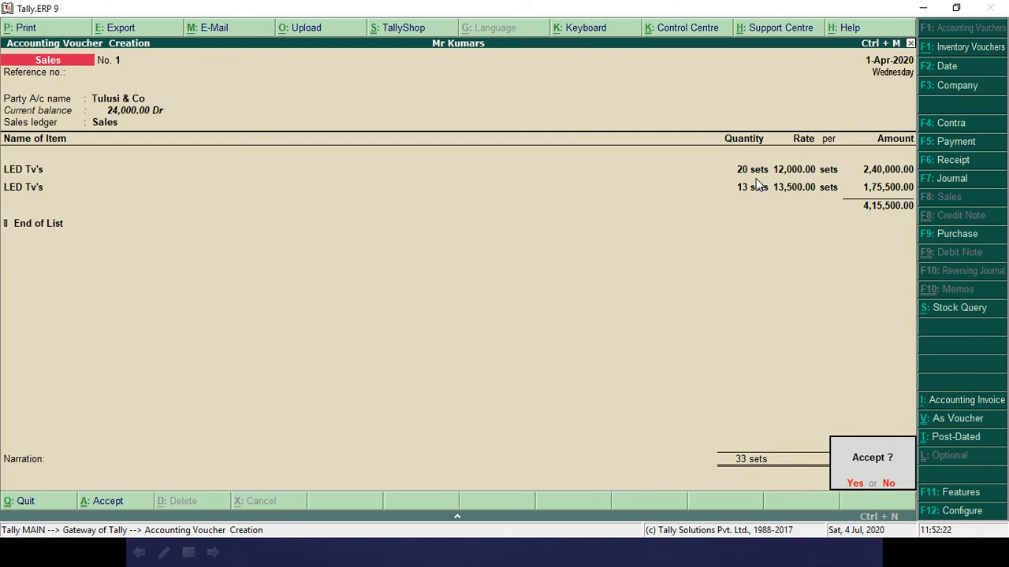
pyautogui.click(755, 179)
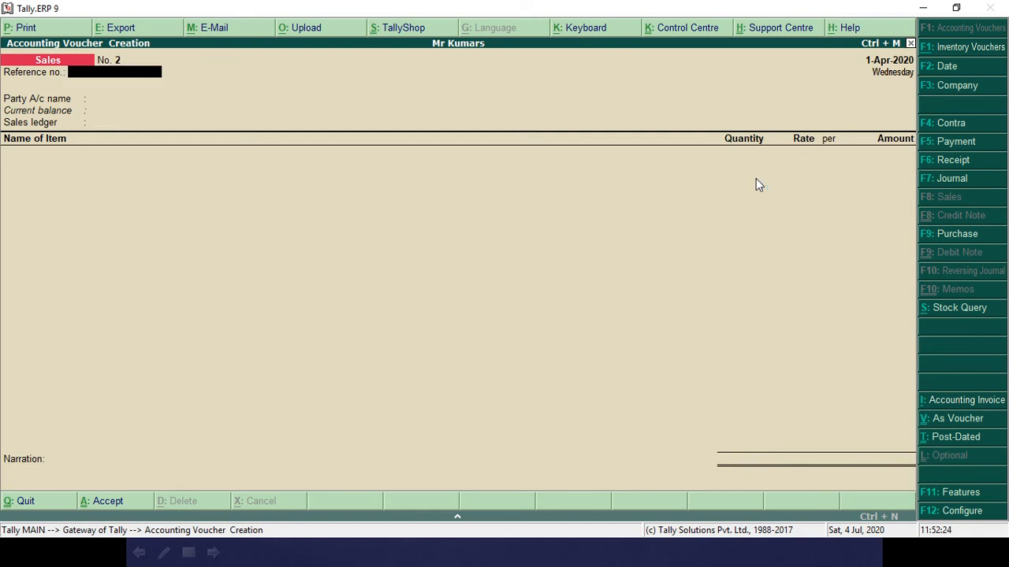
# Check the slide's cash receipt entry, start a Receipt voucher with the Cash account and choose Tulusi & Co as the particulars
pyautogui.hotkey('alt', 'Tab')
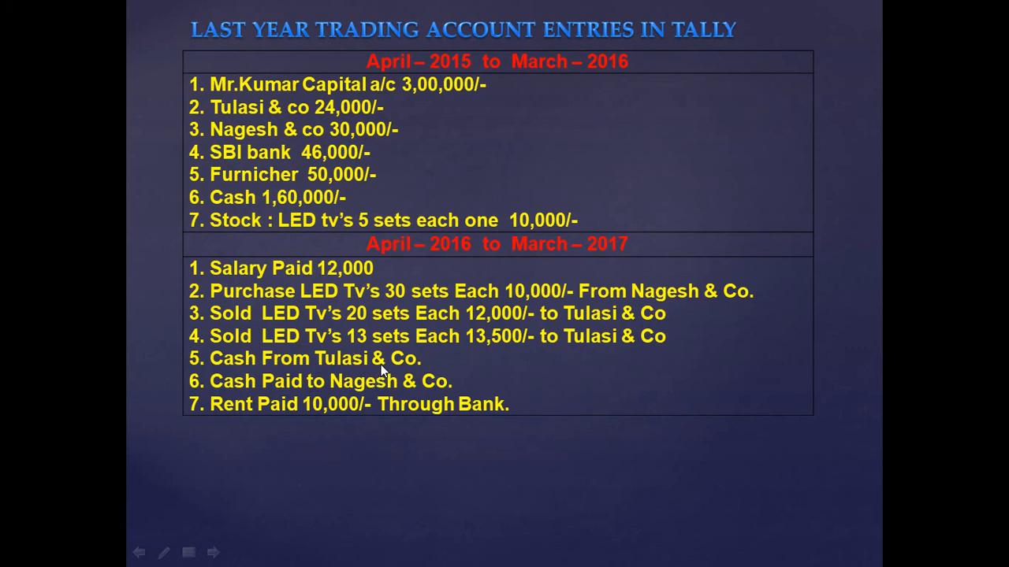
pyautogui.hotkey('alt', 'Tab')
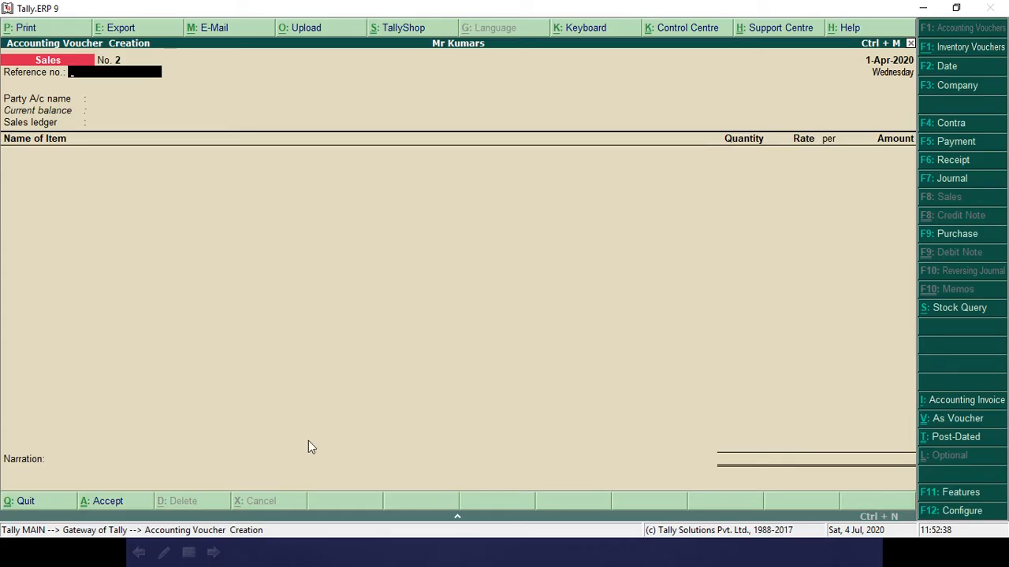
pyautogui.click(940, 164)
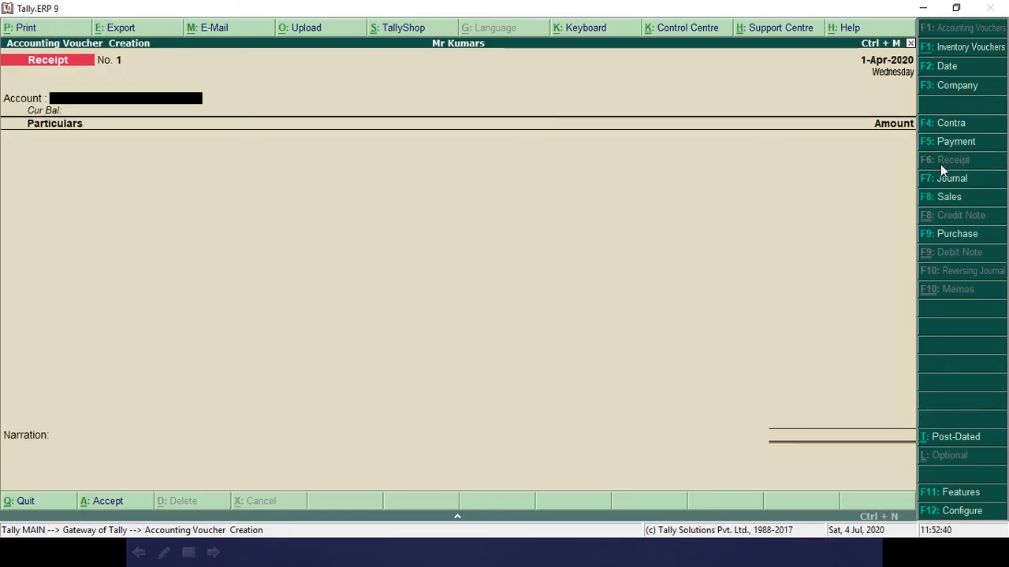
pyautogui.write('Ca')
pyautogui.press('Return')
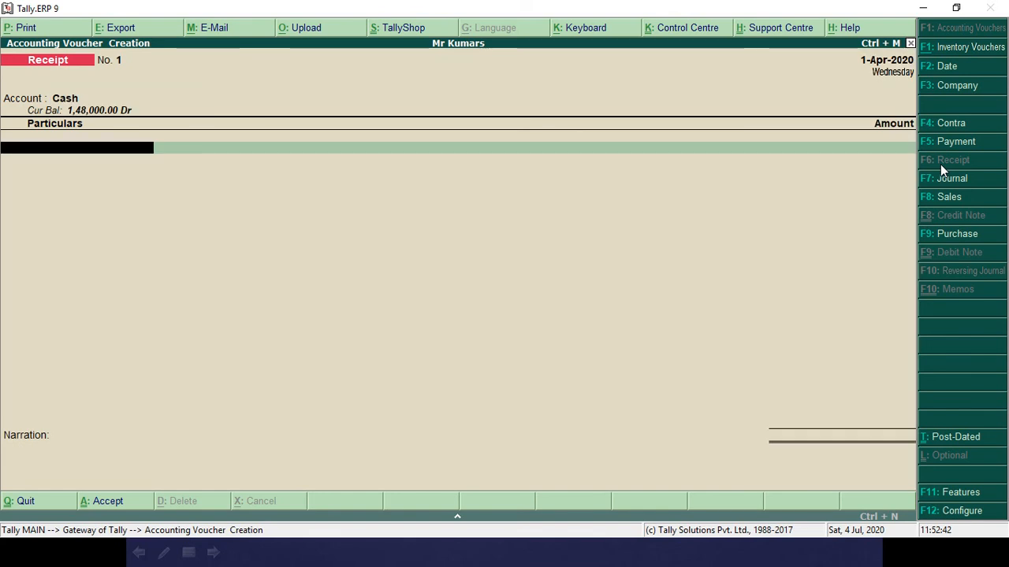
pyautogui.write('Tu')
pyautogui.press('Return')
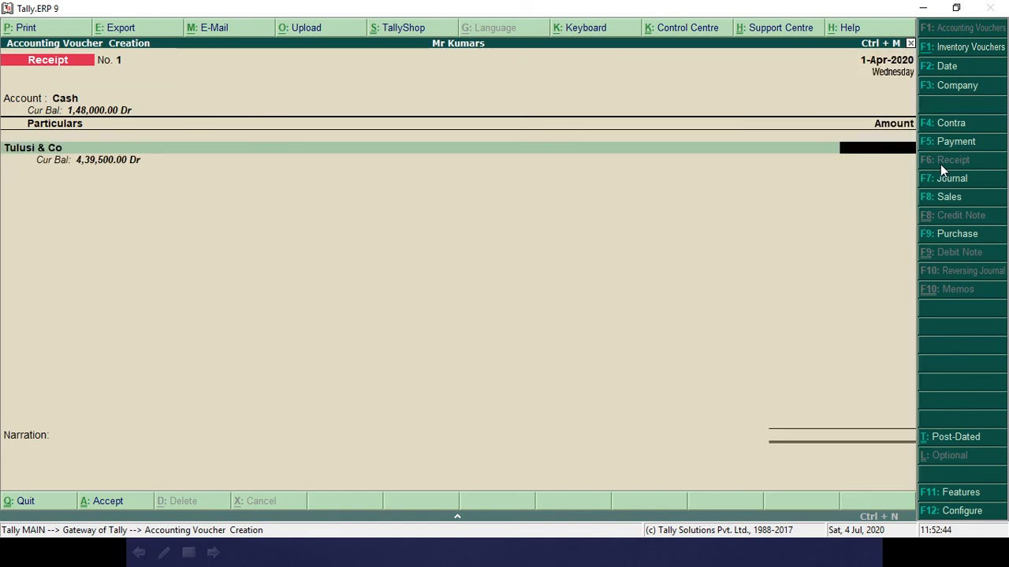
# Consult the slide, enter a receipt amount of 4,00,000 for Tulusi & Co and allocate it as On Account
pyautogui.hotkey('alt', 'Tab')
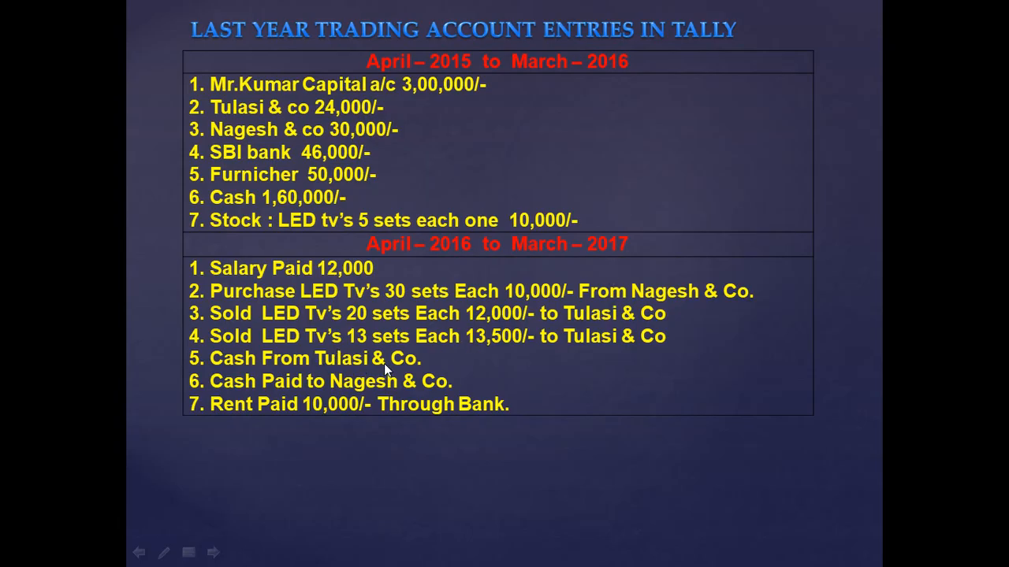
pyautogui.hotkey('alt', 'Tab')
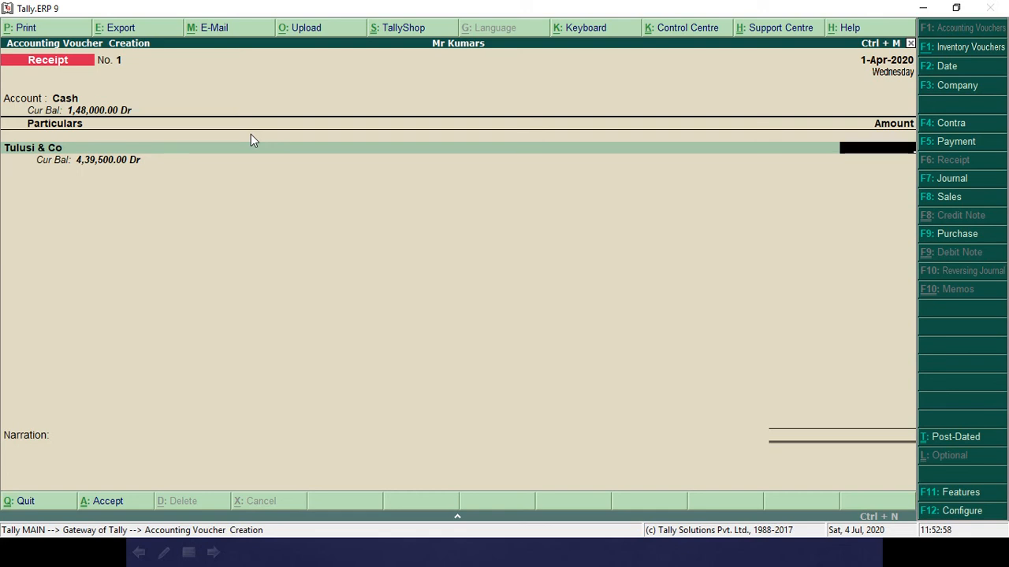
pyautogui.write('400000')
pyautogui.press('Return')
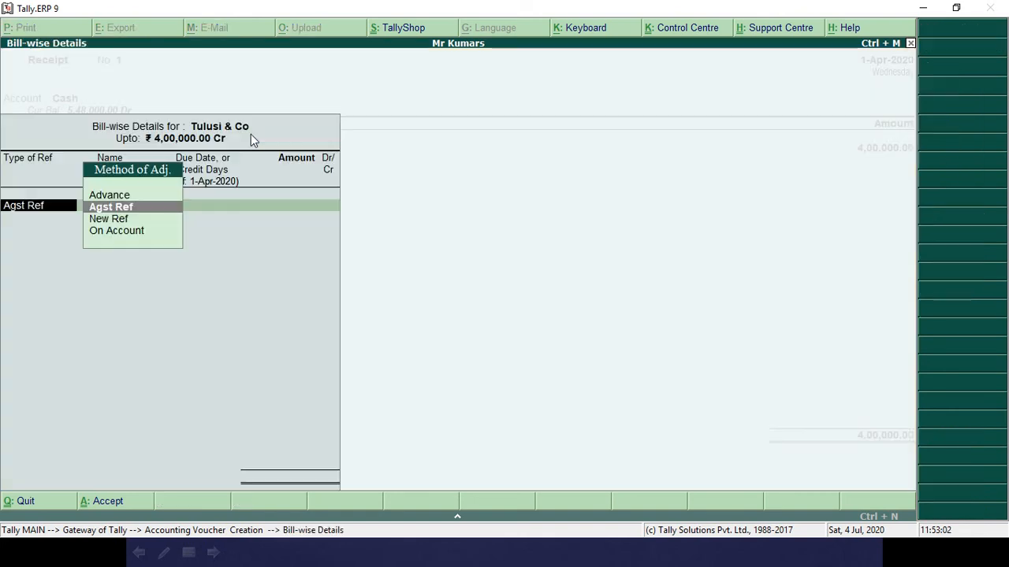
pyautogui.press('Down')
pyautogui.press('Down')
pyautogui.press('Return')
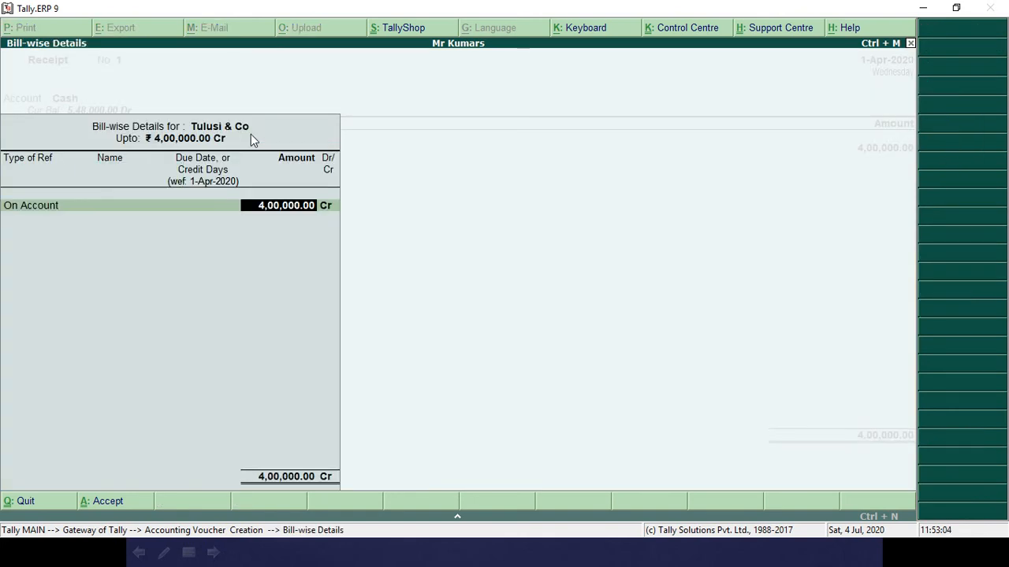
pyautogui.press('Return')
pyautogui.press('Return')
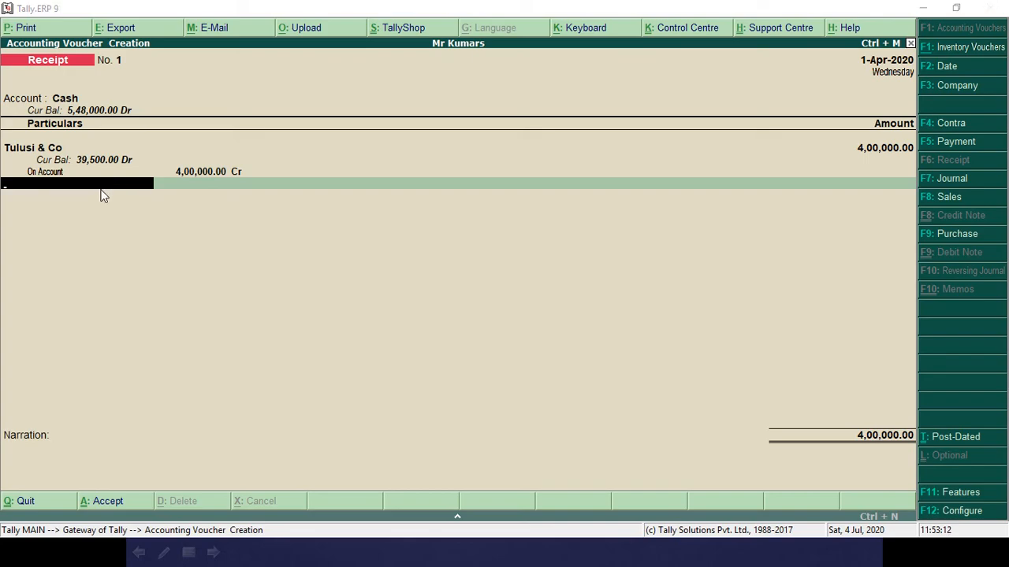
# Check the Tulusi & Co balance against the slide and save the receipt voucher without a narration
pyautogui.hotkey('alt', 'Tab')
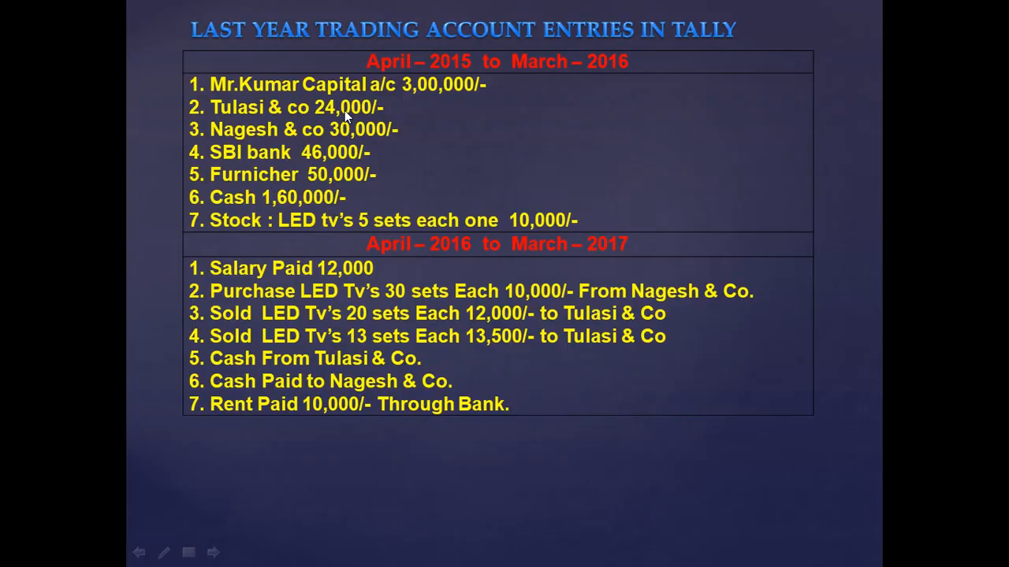
pyautogui.hotkey('alt', 'Tab')
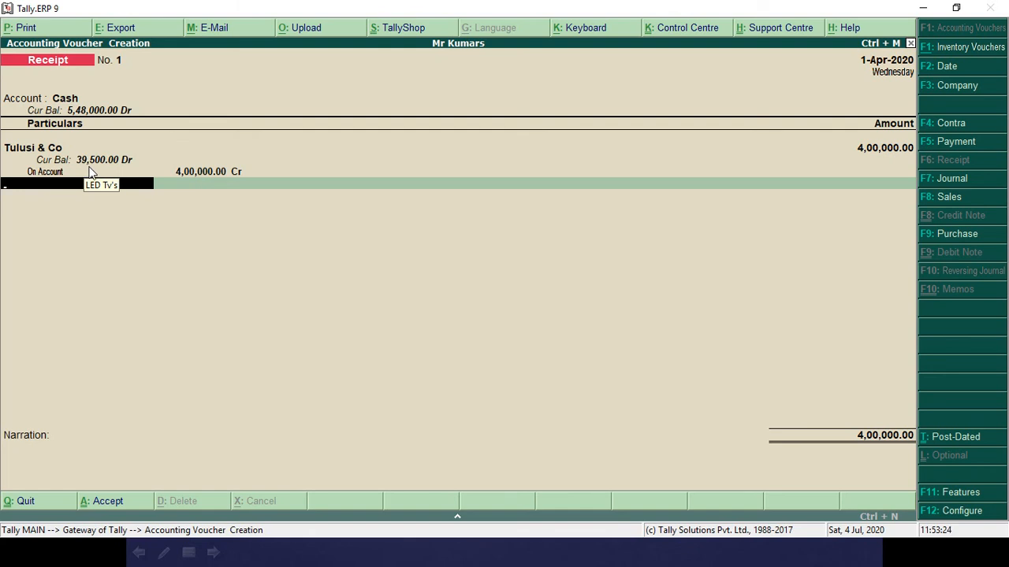
pyautogui.press('Return')
pyautogui.press('Return')
pyautogui.press('Return')
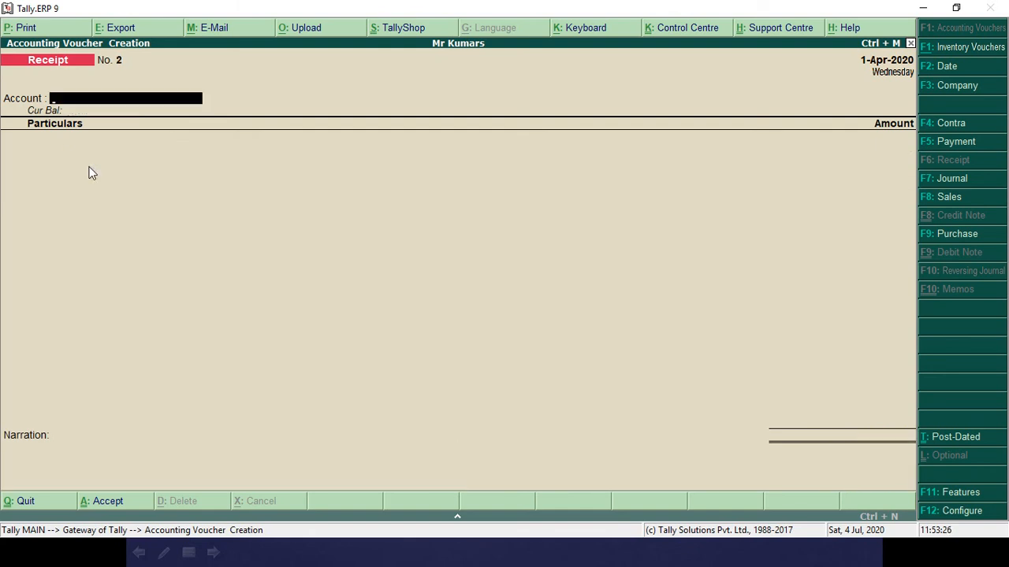
# Check the slide's next entry, start a Payment voucher with the Cash account and choose Nagesh & Co as the particulars
pyautogui.hotkey('alt', 'Tab')
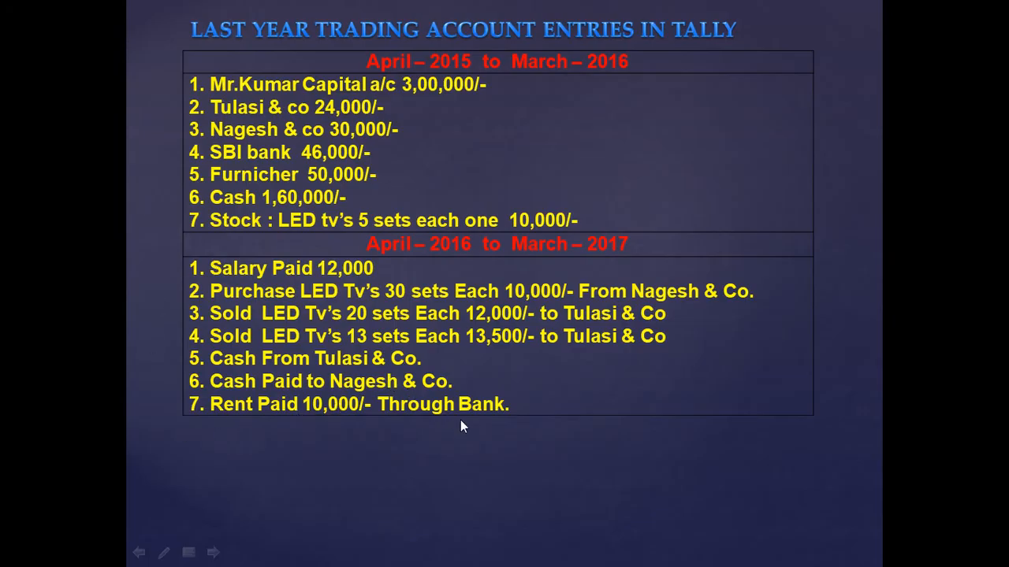
pyautogui.hotkey('alt', 'Tab')
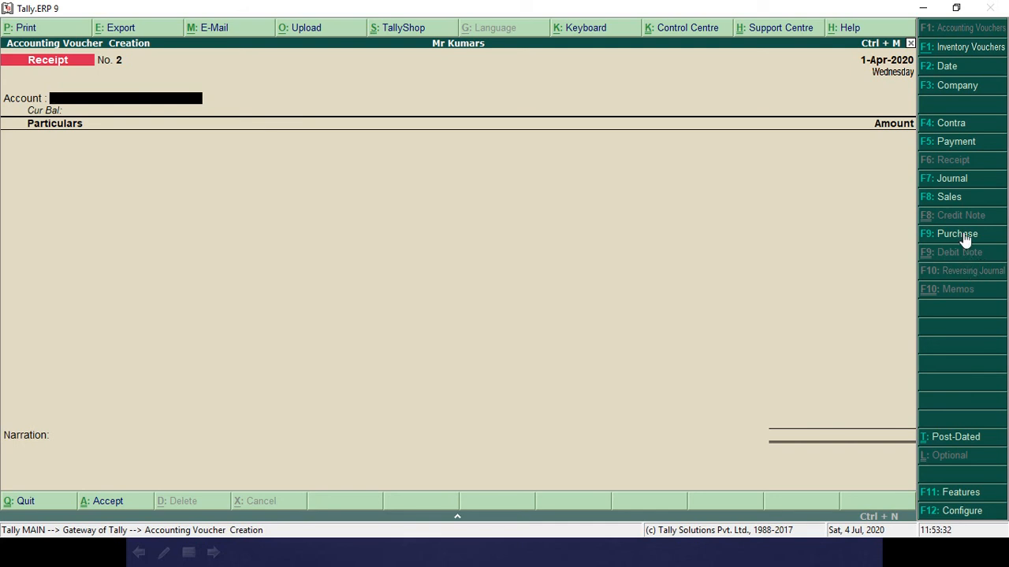
pyautogui.click(950, 141)
pyautogui.write('Ca')
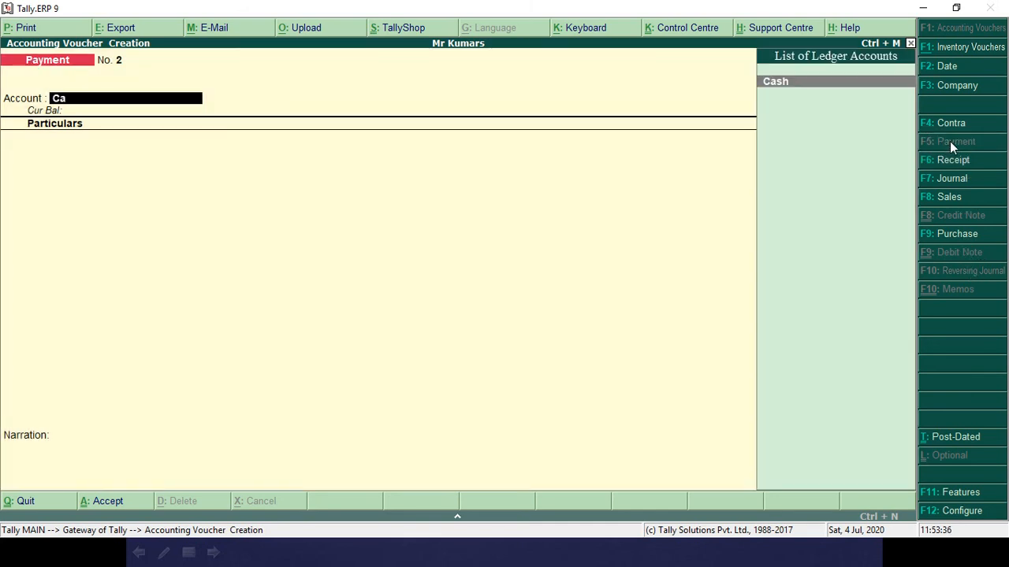
pyautogui.press('Return')
pyautogui.write('Na')
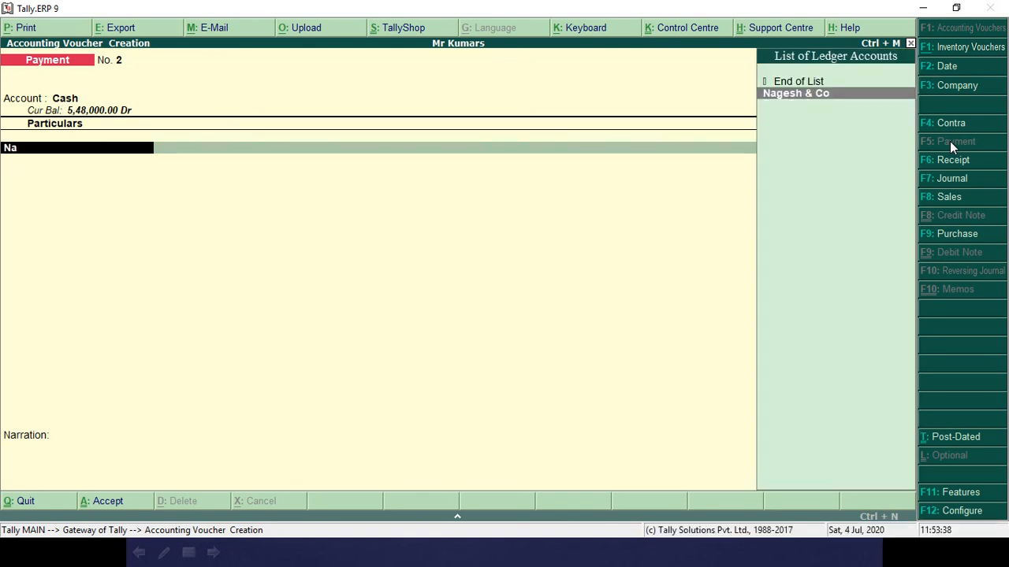
pyautogui.press('Return')
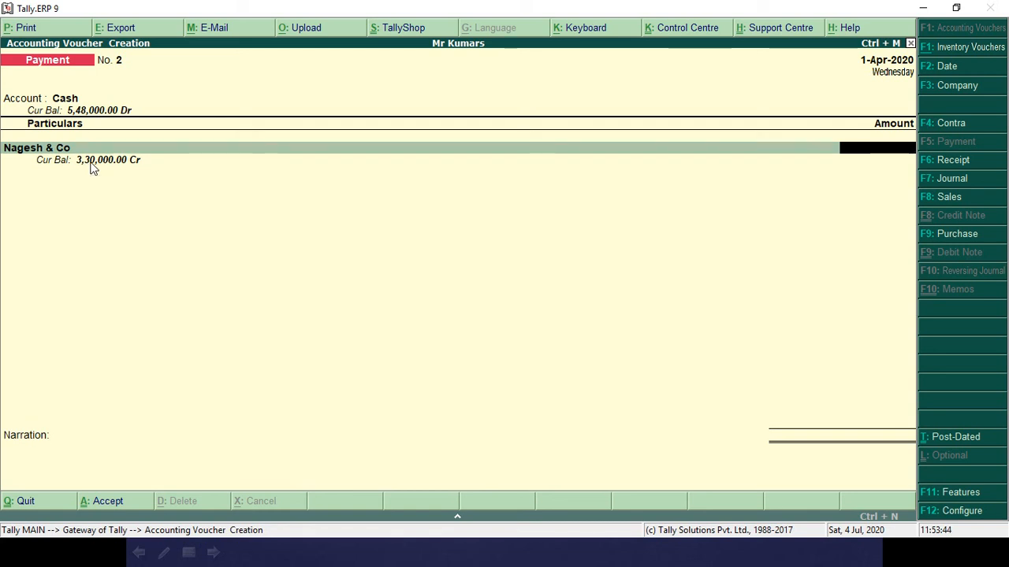
# Enter a payment amount of 3,00,000 for Nagesh & Co and allocate it as On Account
pyautogui.write('300000')
pyautogui.press('Return')
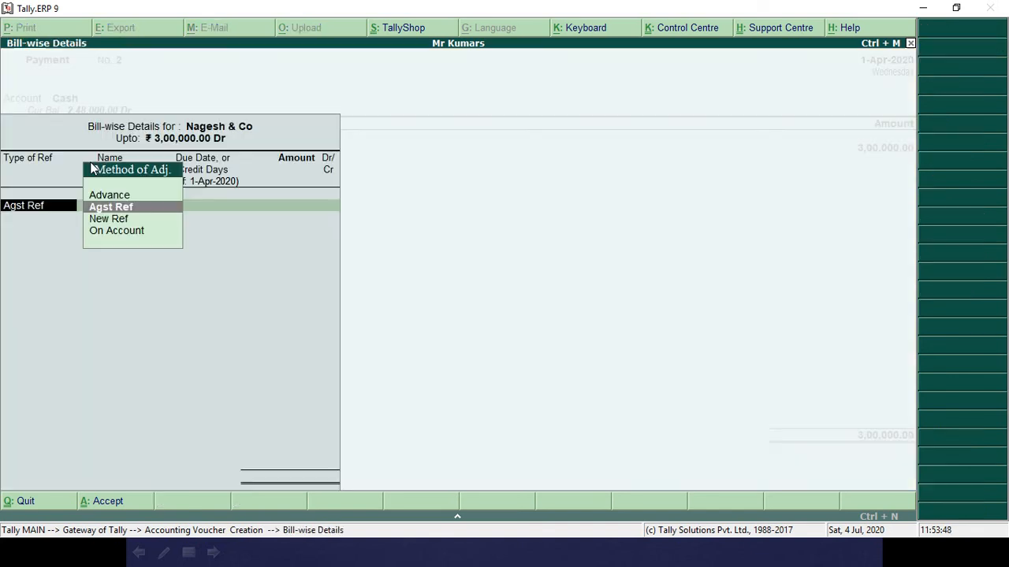
pyautogui.press('Down')
pyautogui.press('Down')
pyautogui.press('Return')
pyautogui.press('Return')
pyautogui.press('Return')
pyautogui.press('Return')
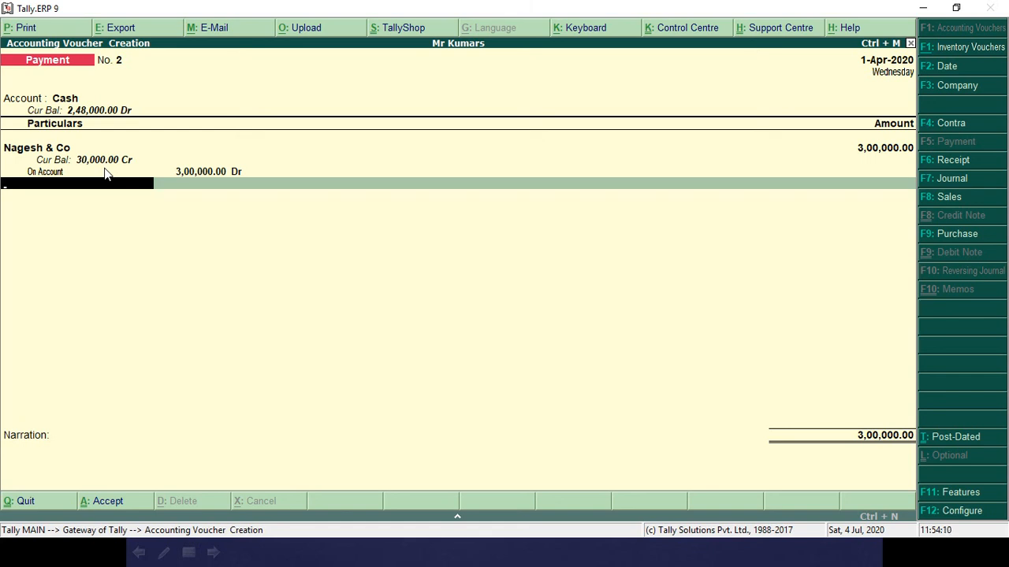
# Save the Nagesh & Co payment voucher without a narration and consult the slide for the rent entry
pyautogui.press('Return')
pyautogui.press('Return')
pyautogui.press('Return')
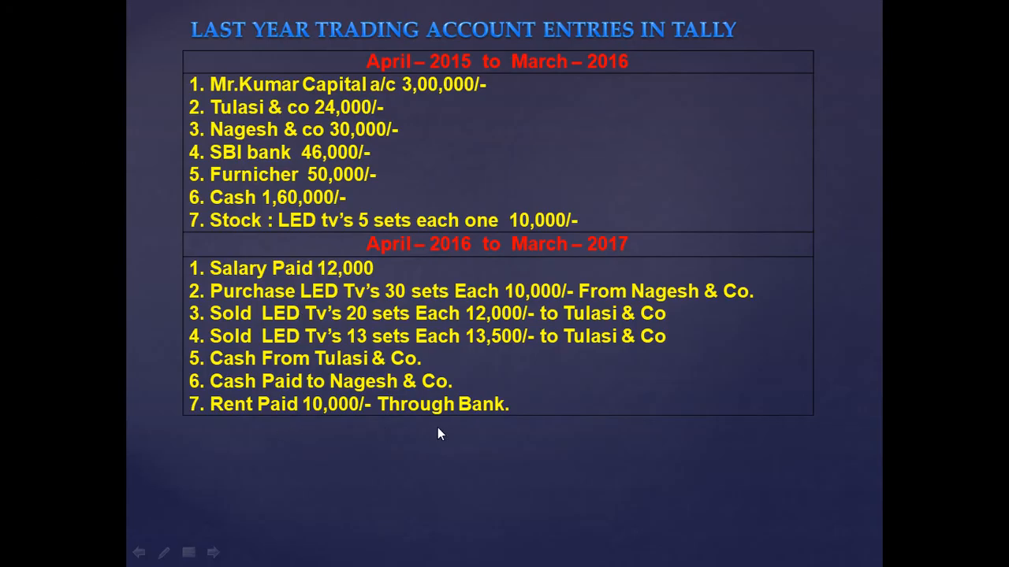
pyautogui.hotkey('alt', 'Tab')
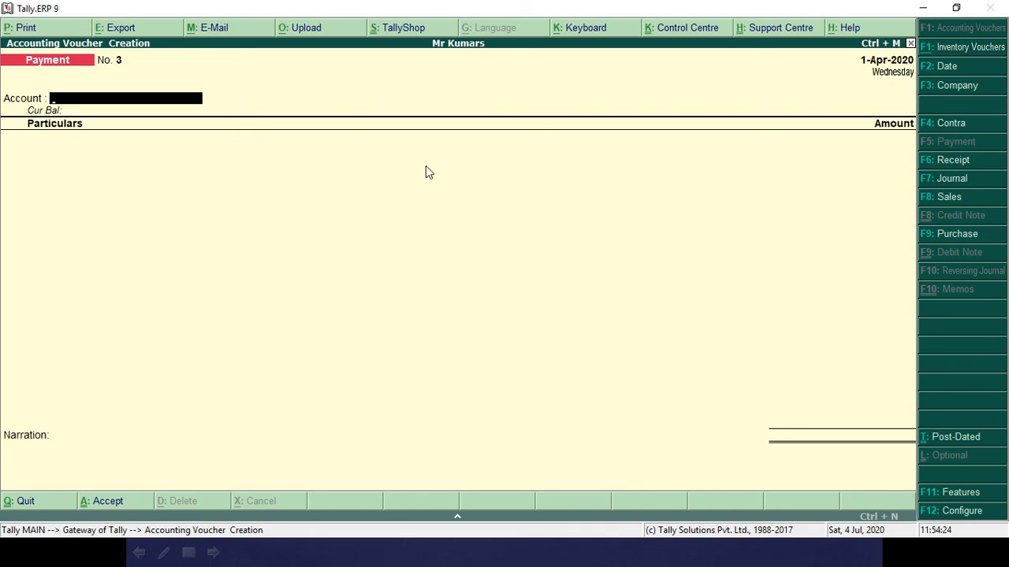
# Check the slide's rent entry, set SBI Bank as the payment account and choose Rent Paid as the particulars
pyautogui.hotkey('alt', 'Tab')
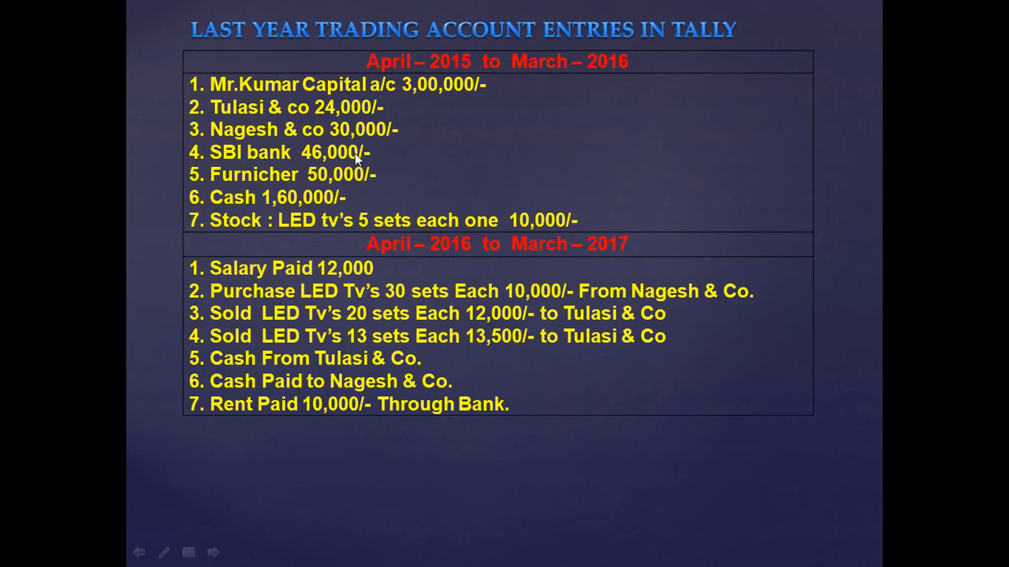
pyautogui.hotkey('alt', 'Tab')
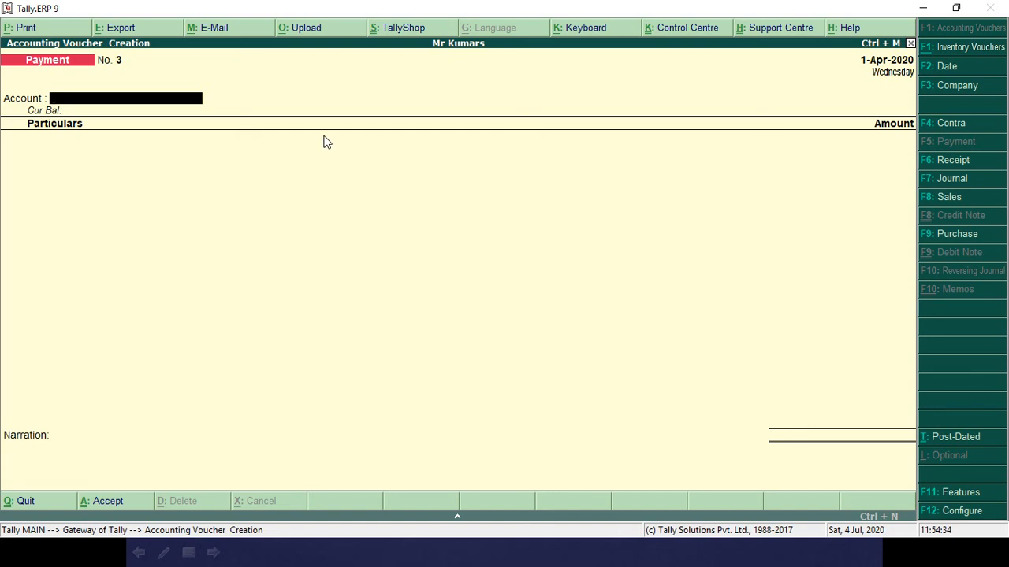
pyautogui.write('Sb')
pyautogui.press('Return')
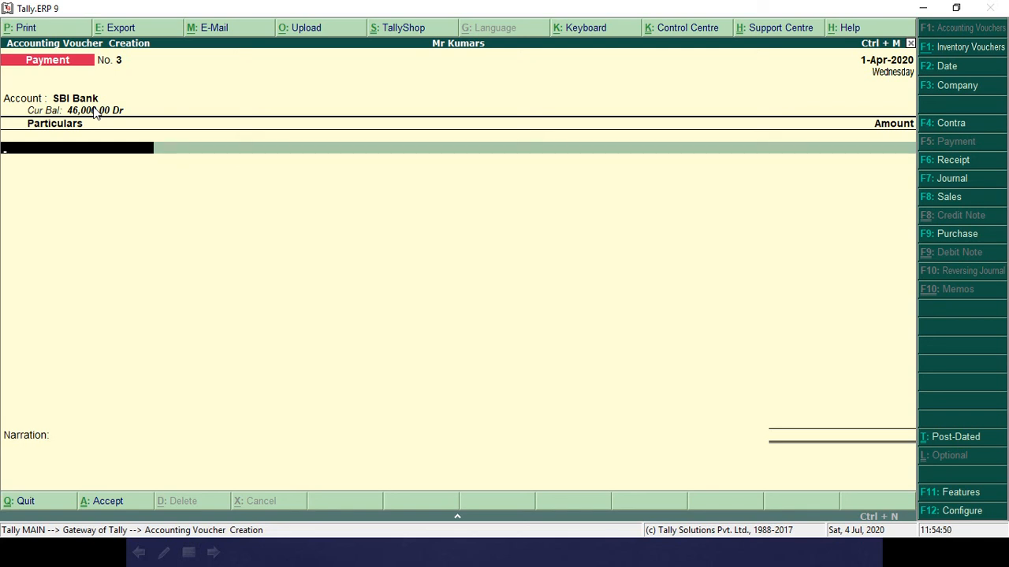
pyautogui.hotkey('alt', 'Tab')
pyautogui.hotkey('alt', 'Tab')
pyautogui.write('Ren')
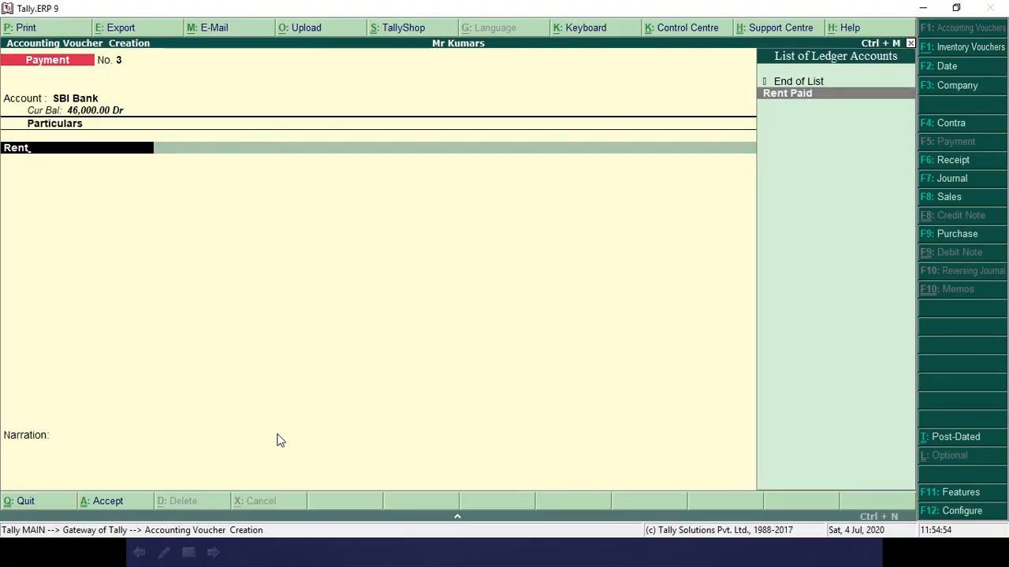
pyautogui.press('Return')
# Check the rent figure on the slide and enter 10,000 as the Rent Paid amount
pyautogui.hotkey('alt', 'Tab')
pyautogui.hotkey('alt', 'Tab')
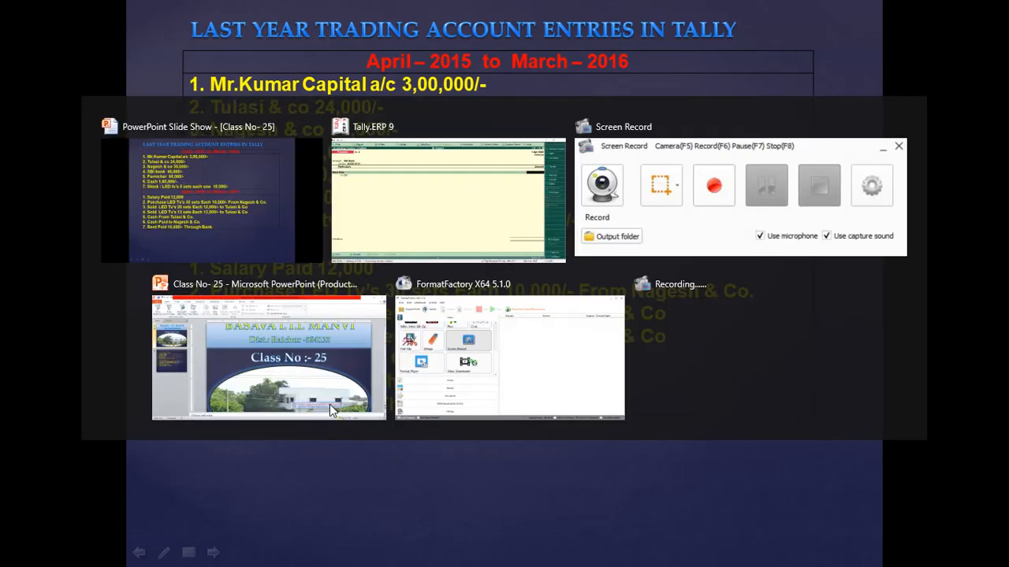
pyautogui.write('10000')
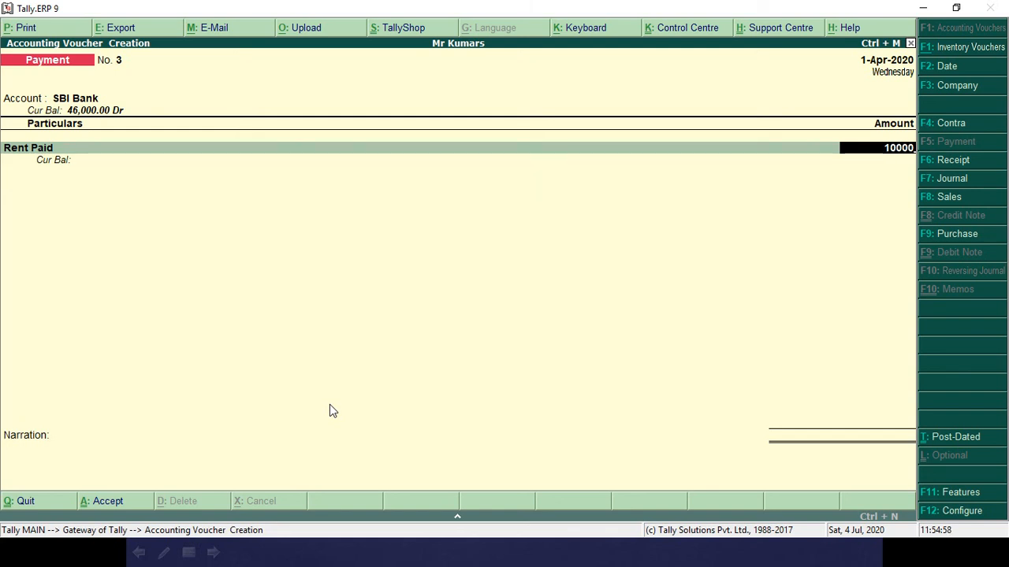
pyautogui.press('Return')
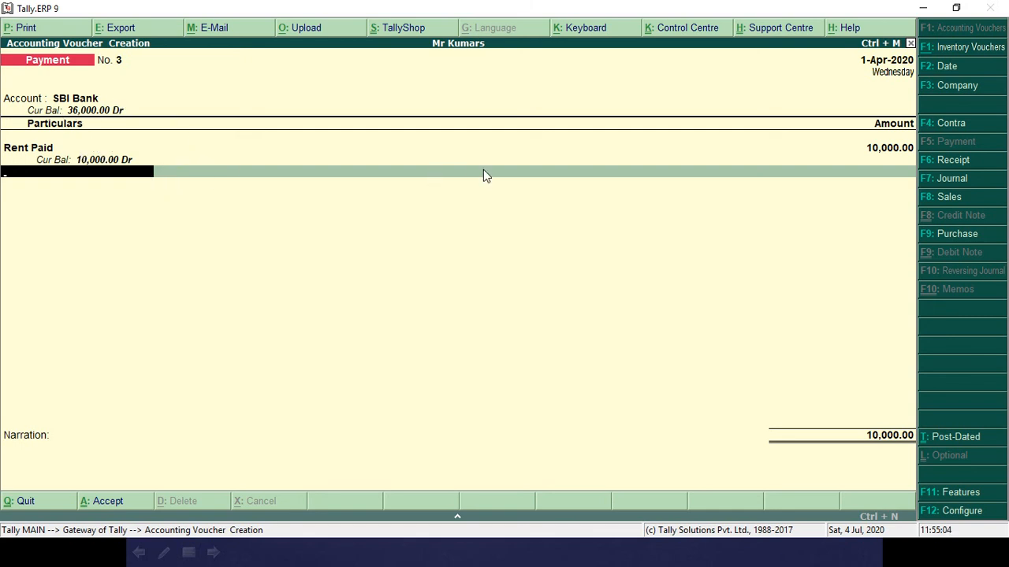
# Accept the default Cheque allocation of 10,000 for SBI Bank and save the rent payment voucher without a narration
pyautogui.press('Return')
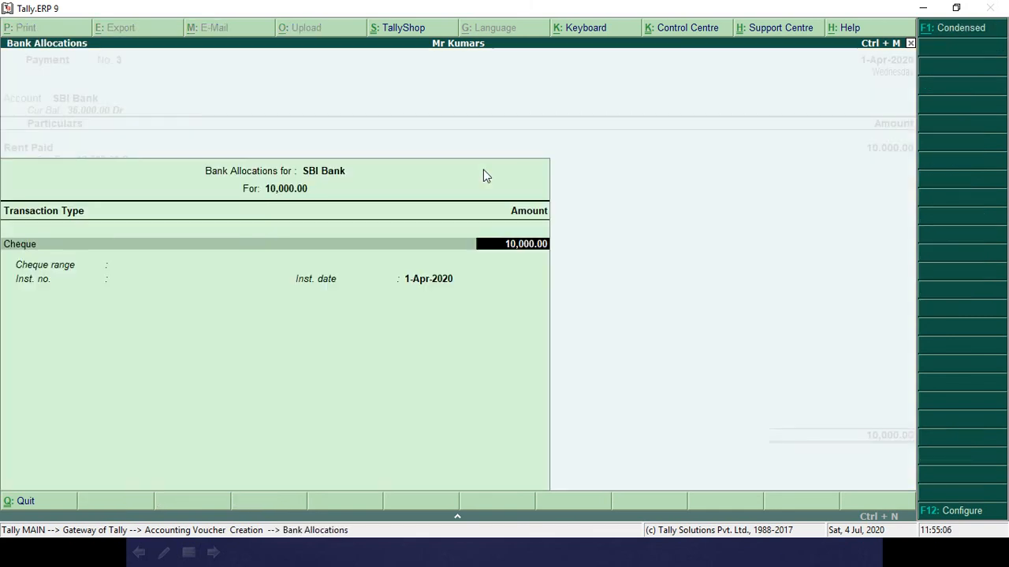
pyautogui.press('Return')
pyautogui.press('Return')
pyautogui.press('Return')
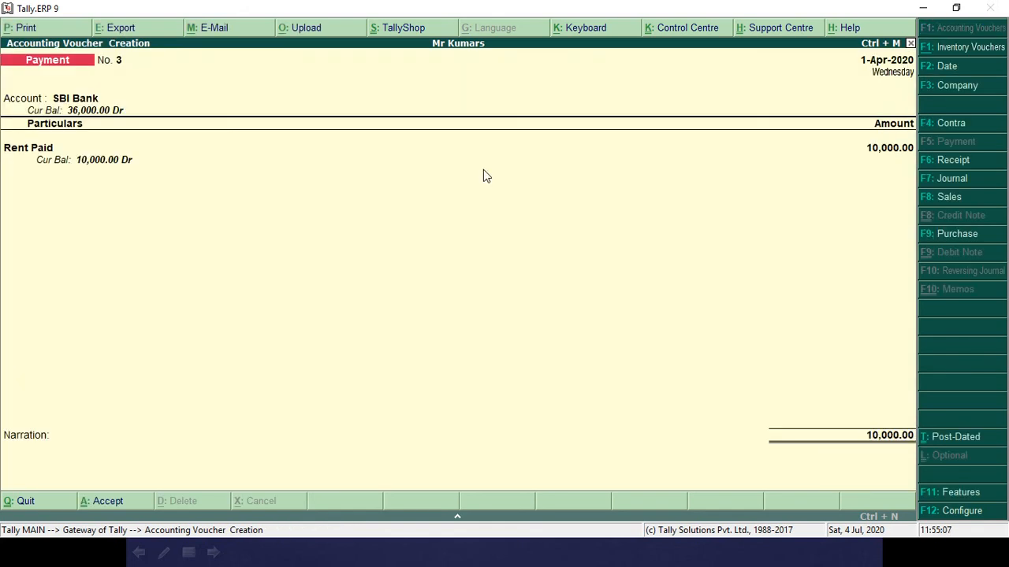
pyautogui.hotkey('ctrl', 'a')
# Check the slide for remaining entries and quit voucher creation to return to the Gateway of Tally
pyautogui.hotkey('alt', 'Tab')
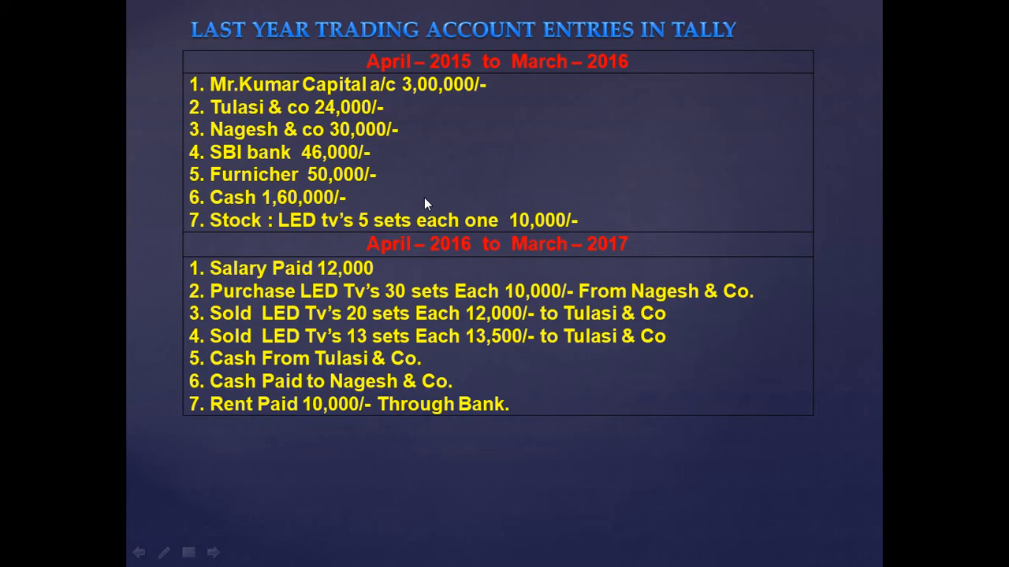
pyautogui.hotkey('alt', 'Tab')
pyautogui.hotkey('alt', 'Tab')
pyautogui.hotkey('alt', 'Tab')
pyautogui.press('Escape')
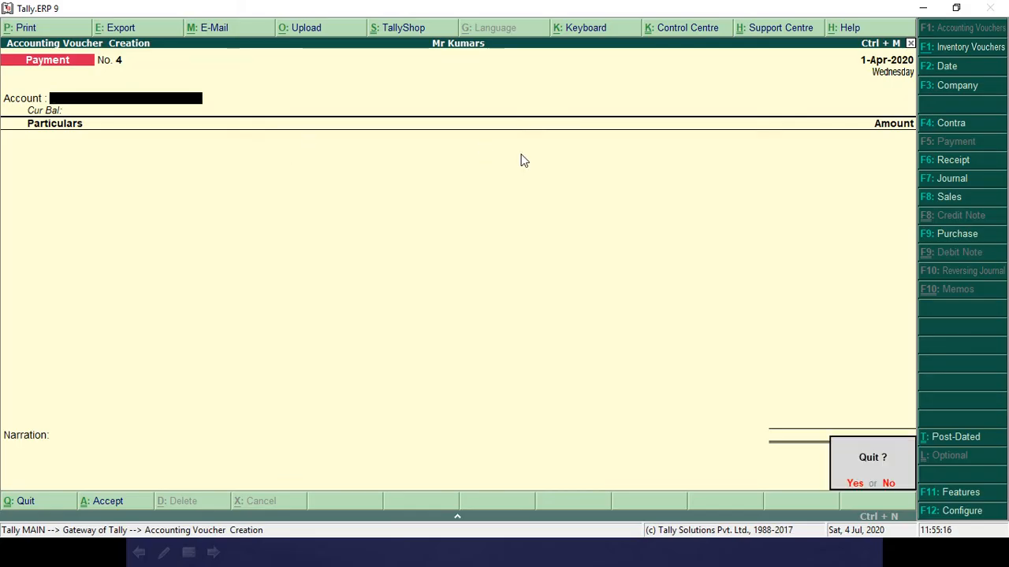
pyautogui.press('y')
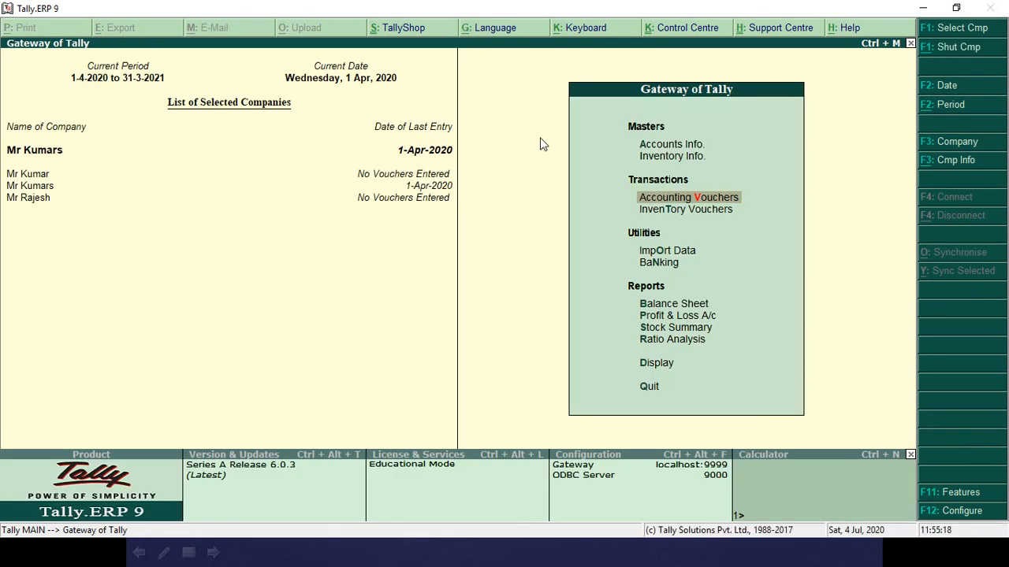
# Open the balance sheet in detailed view and examine the stock summary behind Closing Stock
pyautogui.press('b')
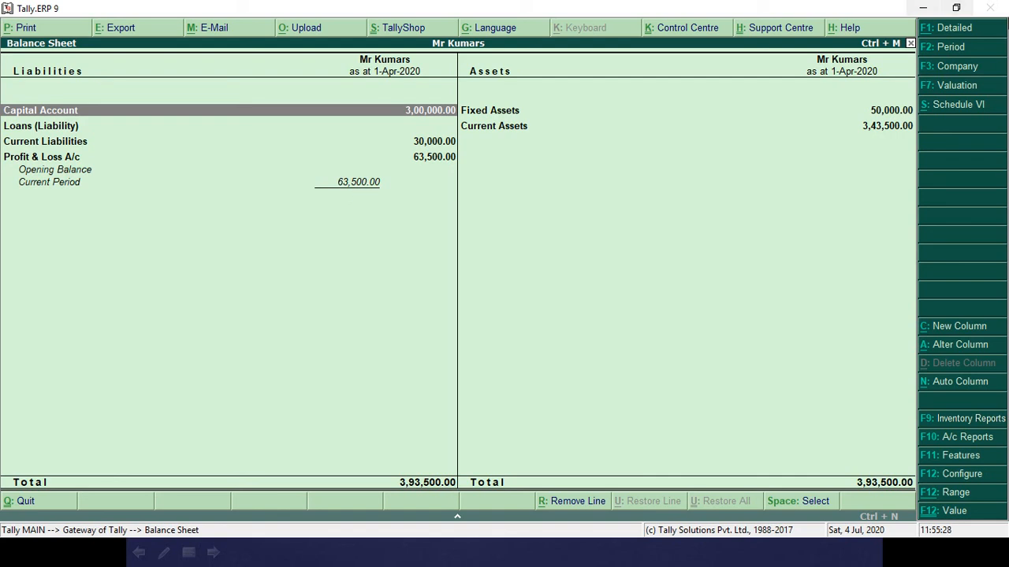
pyautogui.click(959, 28)
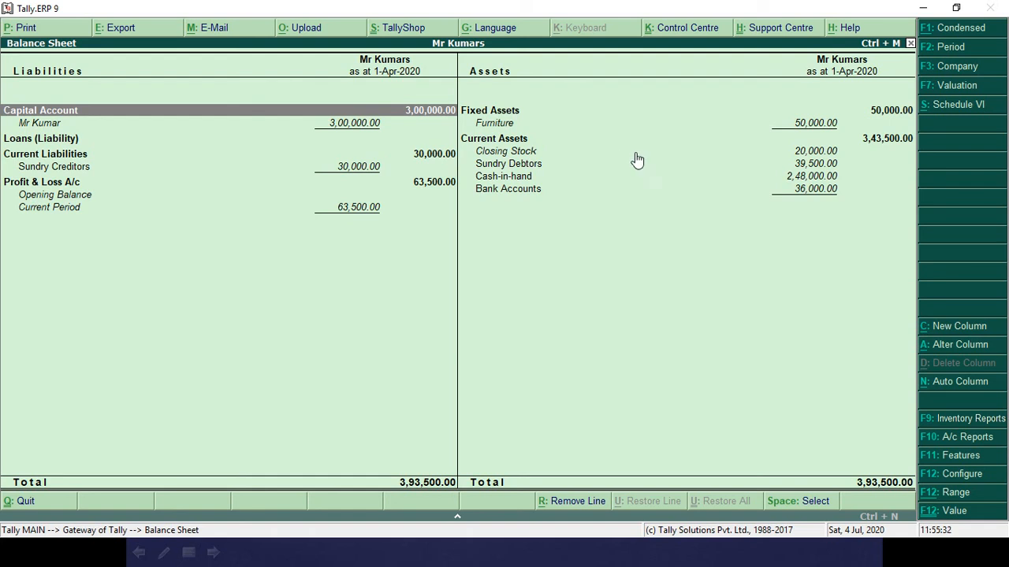
pyautogui.press('Right')
pyautogui.press('Down')
pyautogui.press('Down')
pyautogui.press('Down')
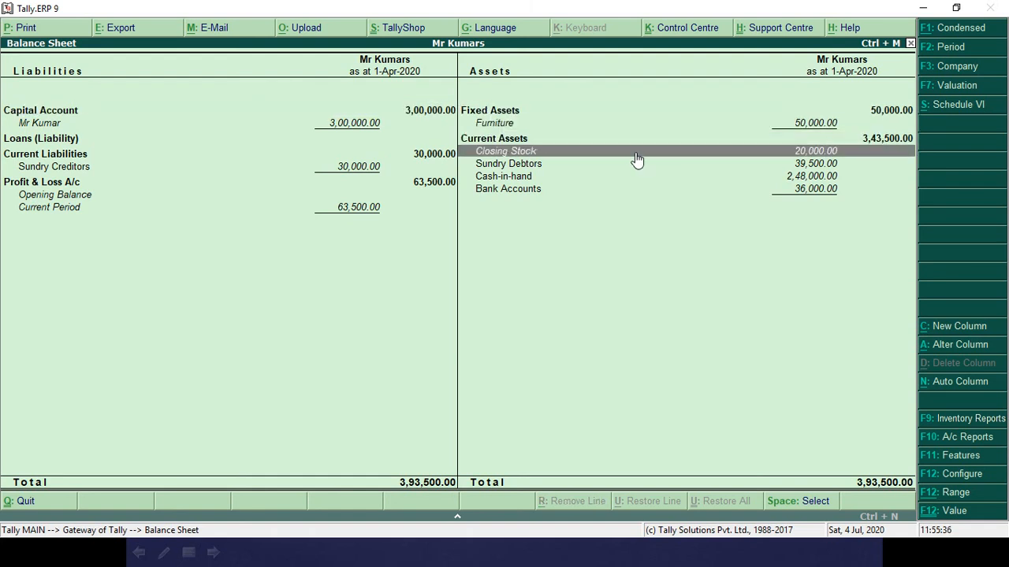
pyautogui.press('Return')
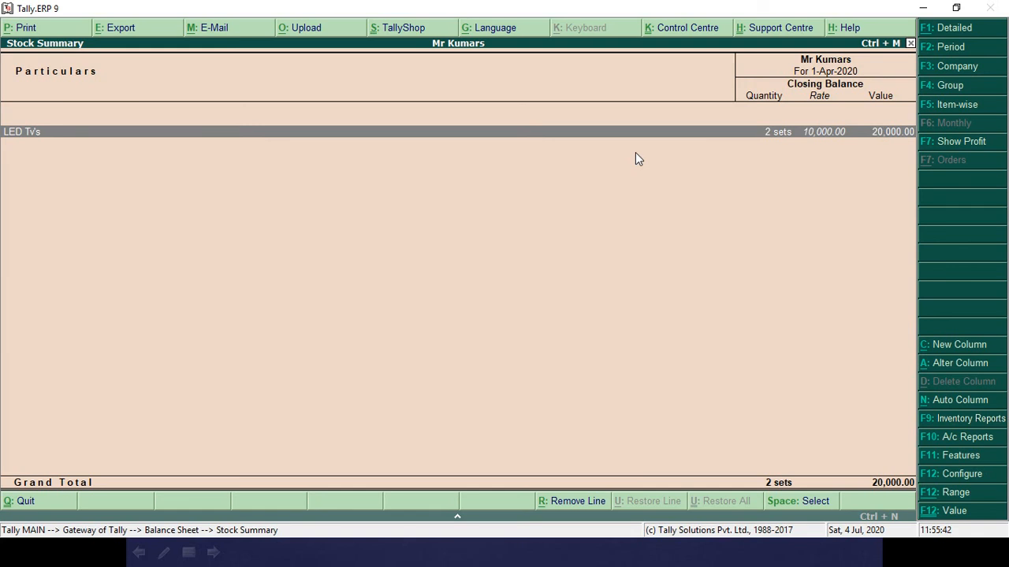
pyautogui.press('Escape')
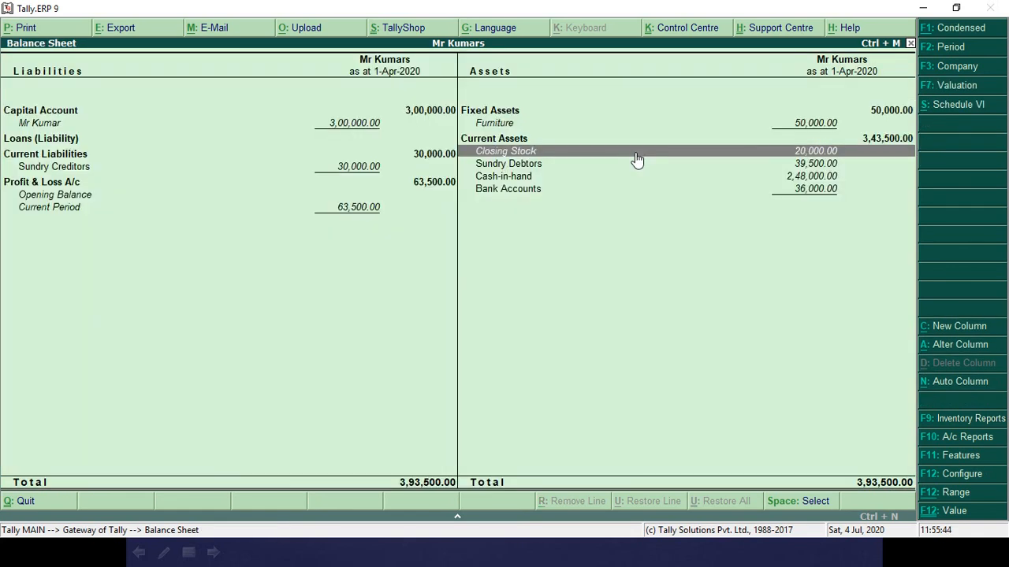
# Review the Sundry Debtors, Cash-in-hand and Bank Accounts lines under current assets and close the balance sheet
pyautogui.press('Down')
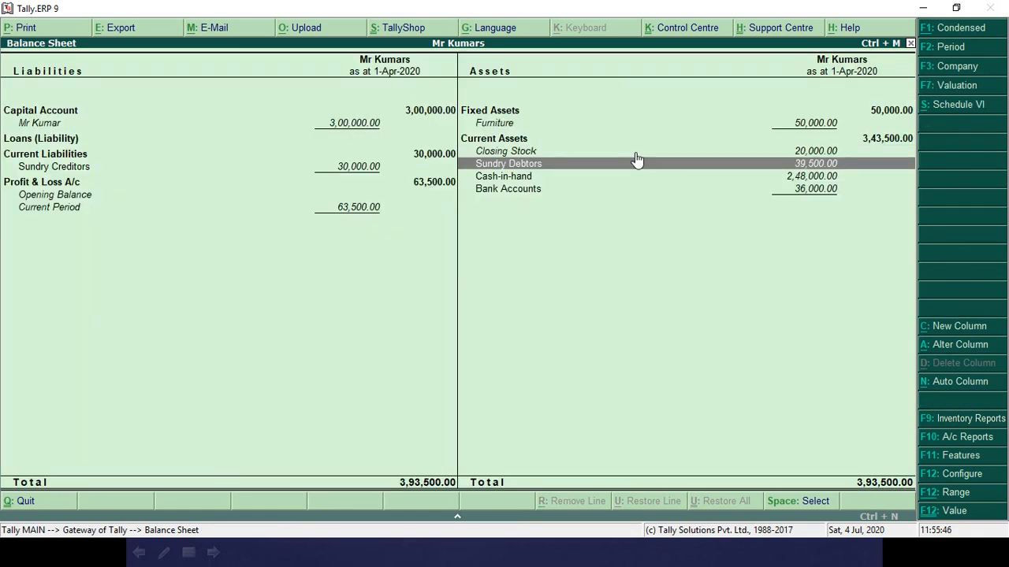
pyautogui.press('Down')
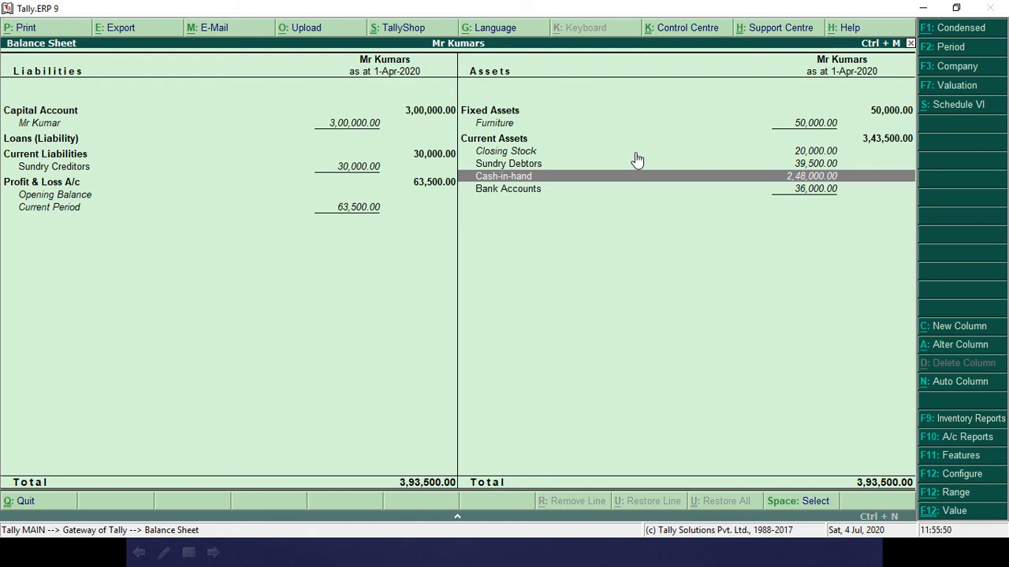
pyautogui.press('Down')
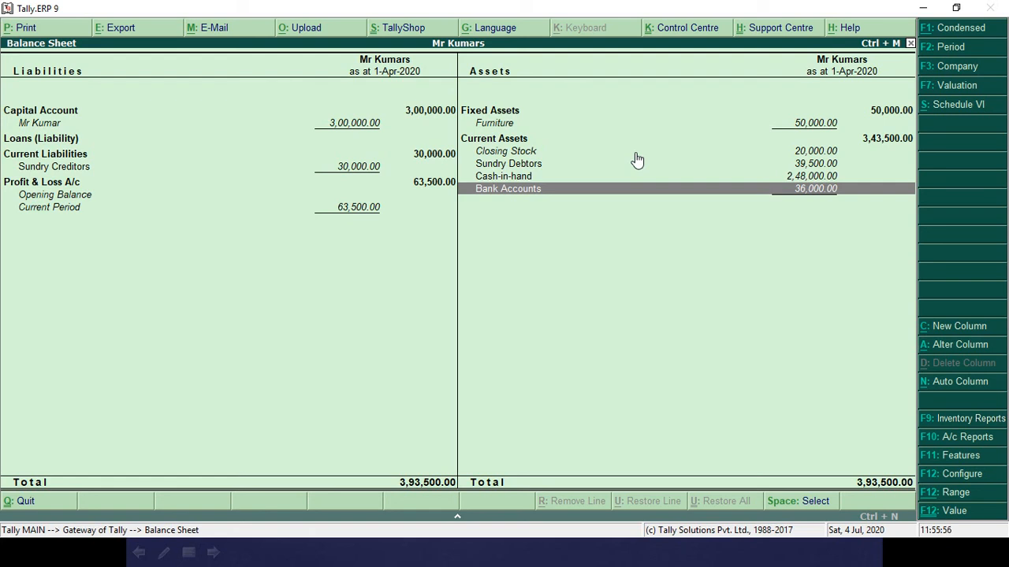
pyautogui.press('Escape')
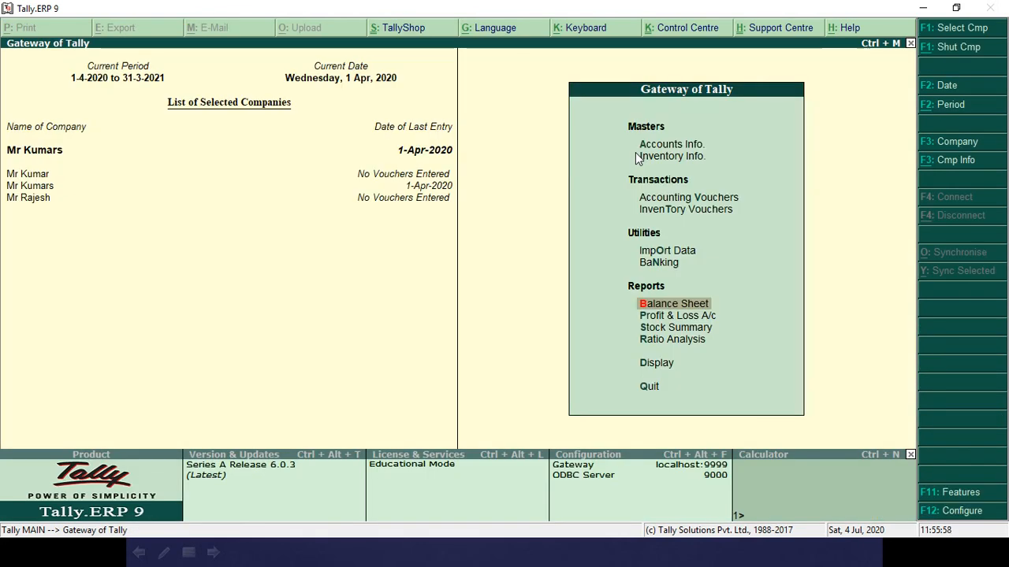
# Display the Day Book to review the recorded vouchers and close it
pyautogui.press('Down')
pyautogui.press('Down')
pyautogui.press('Down')
pyautogui.press('Down')
pyautogui.press('Return')
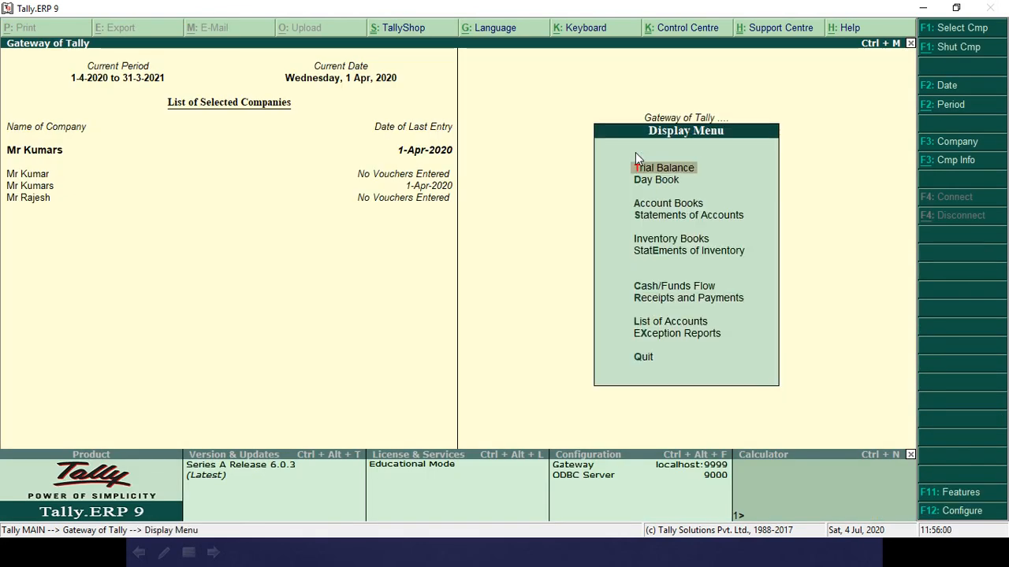
pyautogui.press('Down')
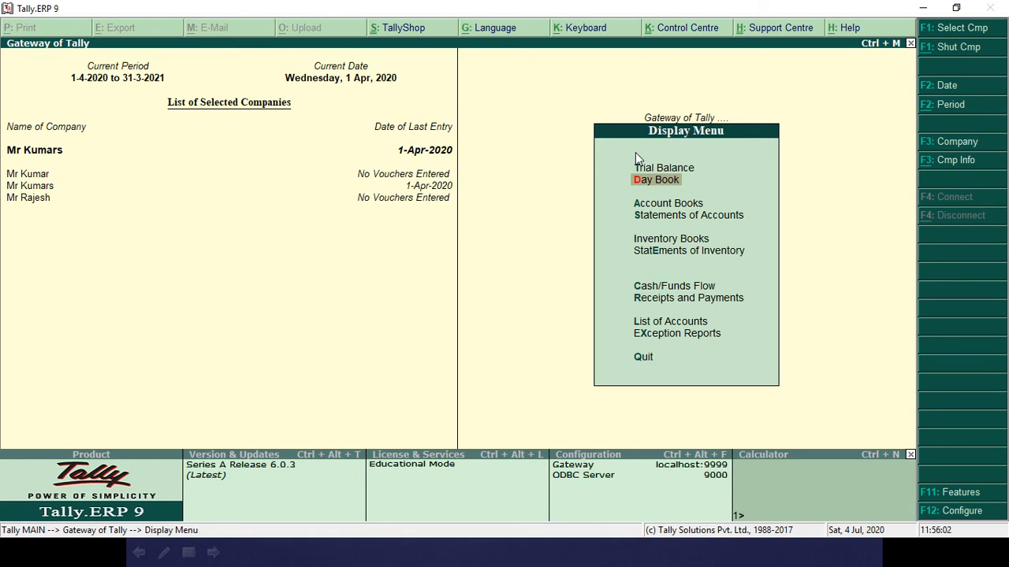
pyautogui.press('Return')
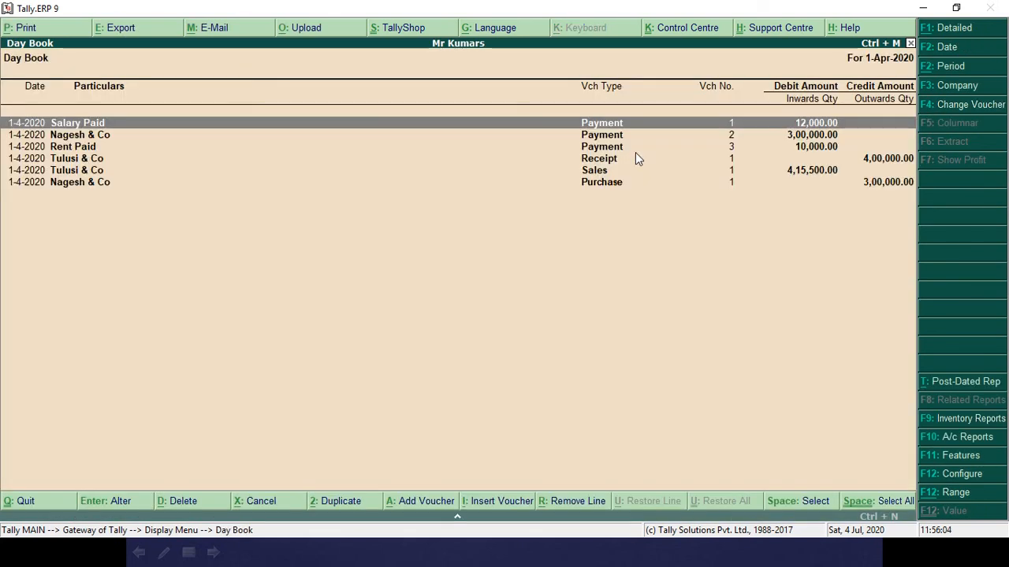
pyautogui.press('Escape')
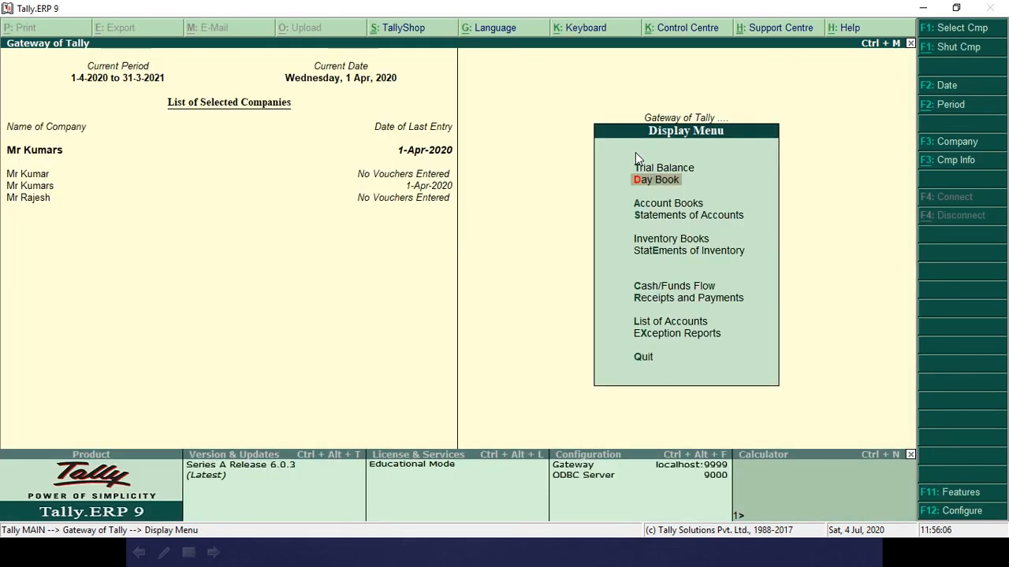
# Open the Cash/Bank Books summary from the account books
pyautogui.click(668, 204)
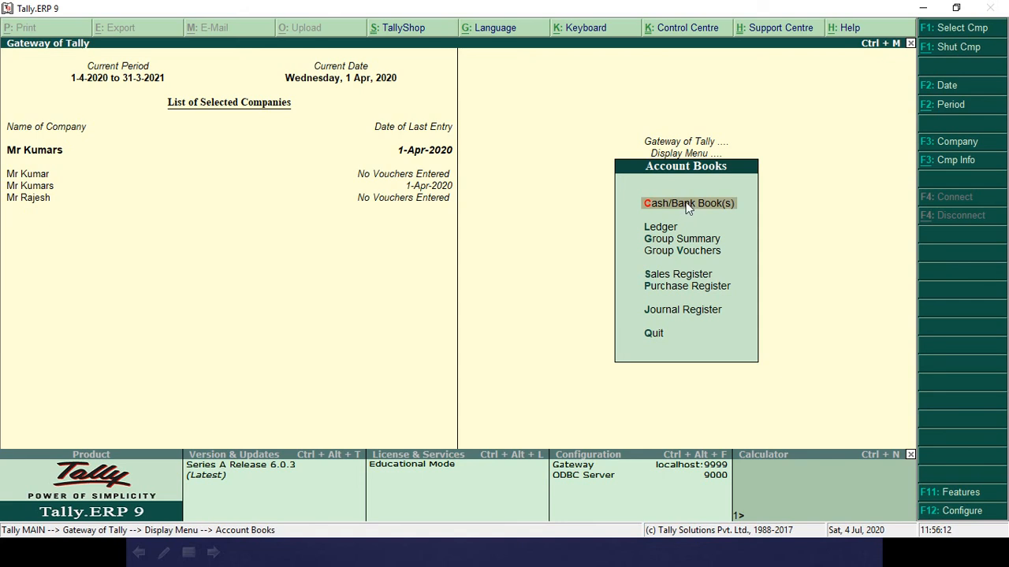
pyautogui.click(686, 207)
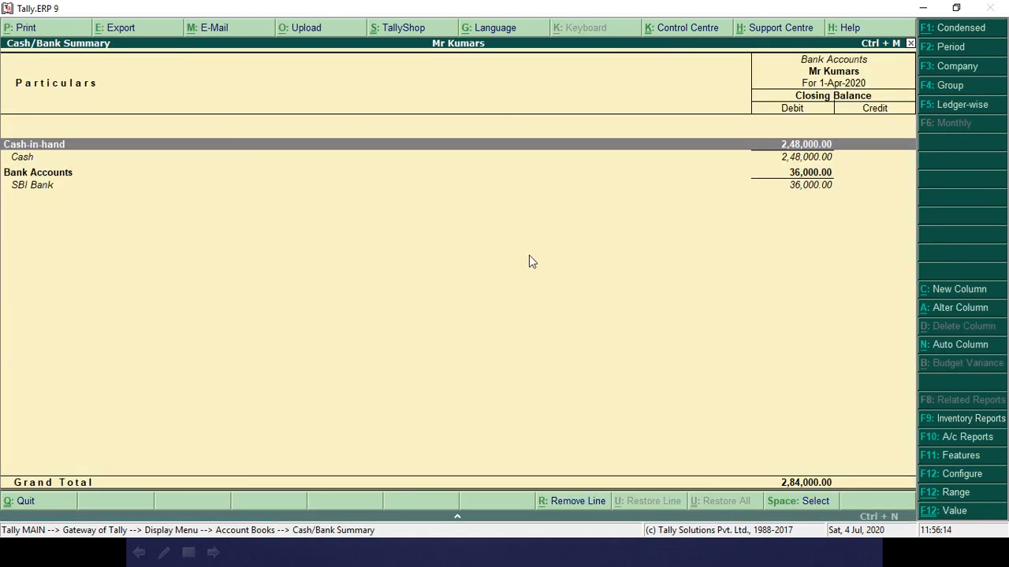